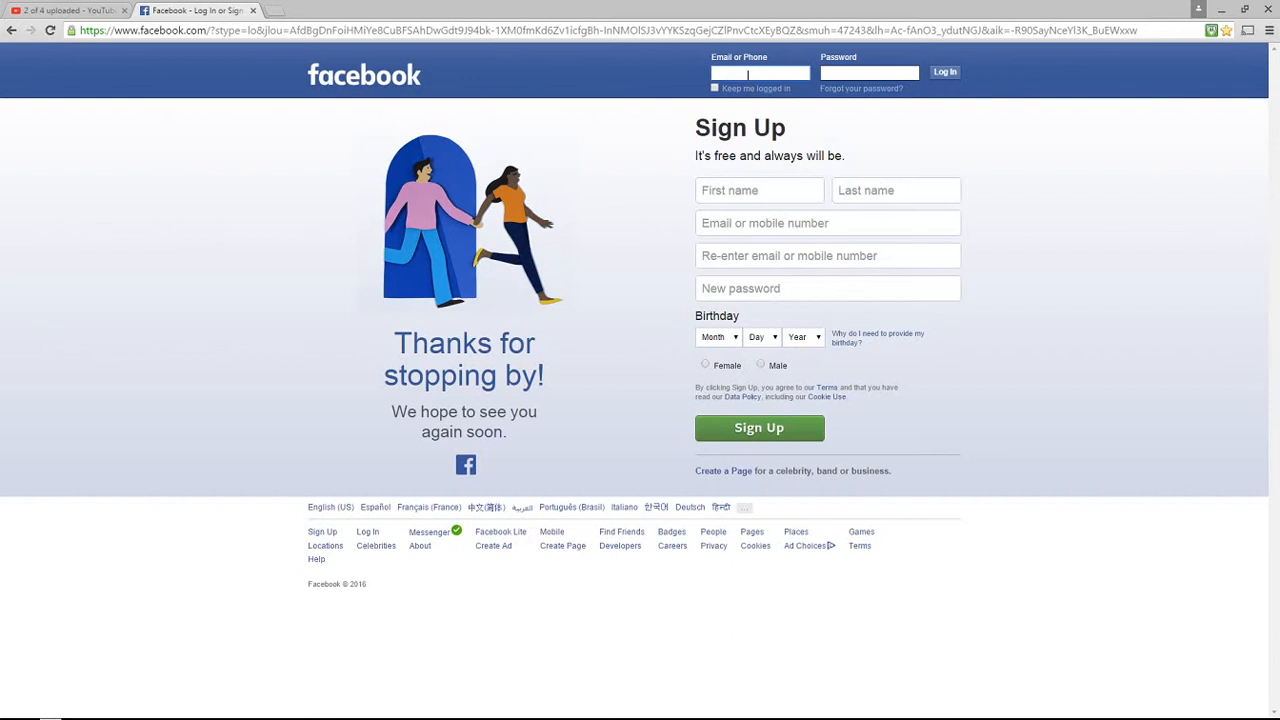
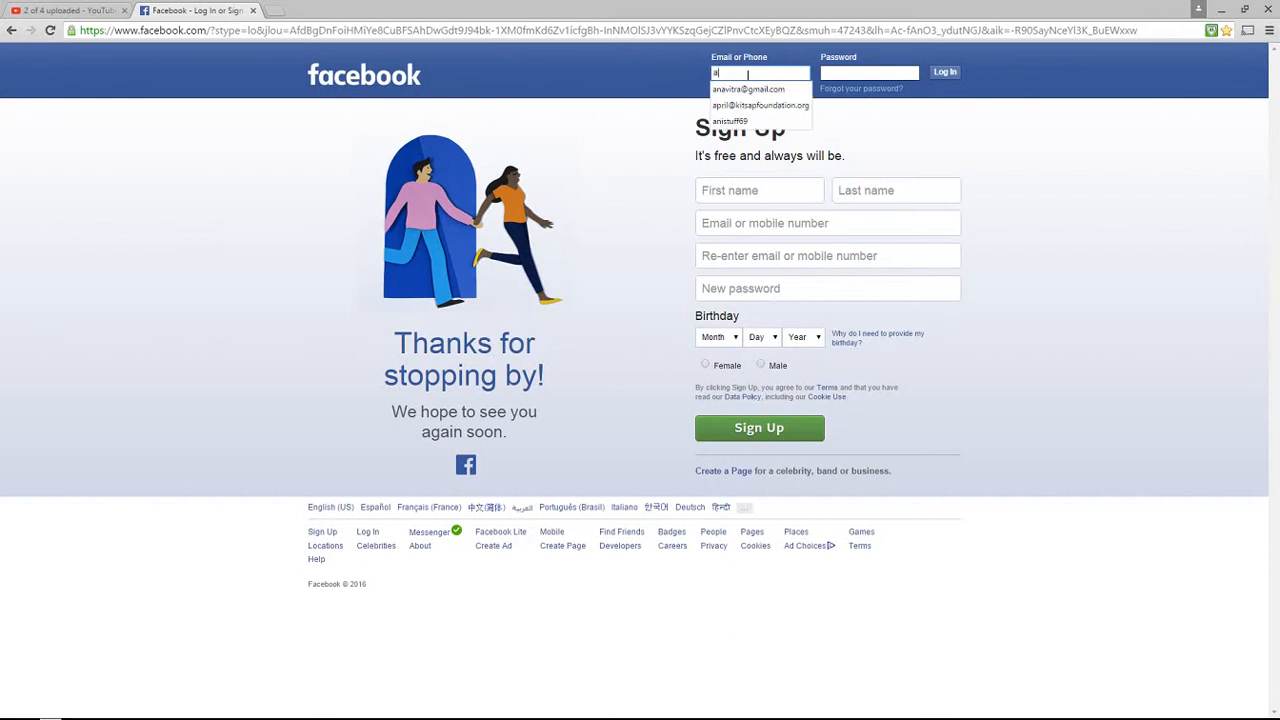
Log in to Facebook with the saved account e-mail address and the account password
click(748, 89)
click(851, 78)
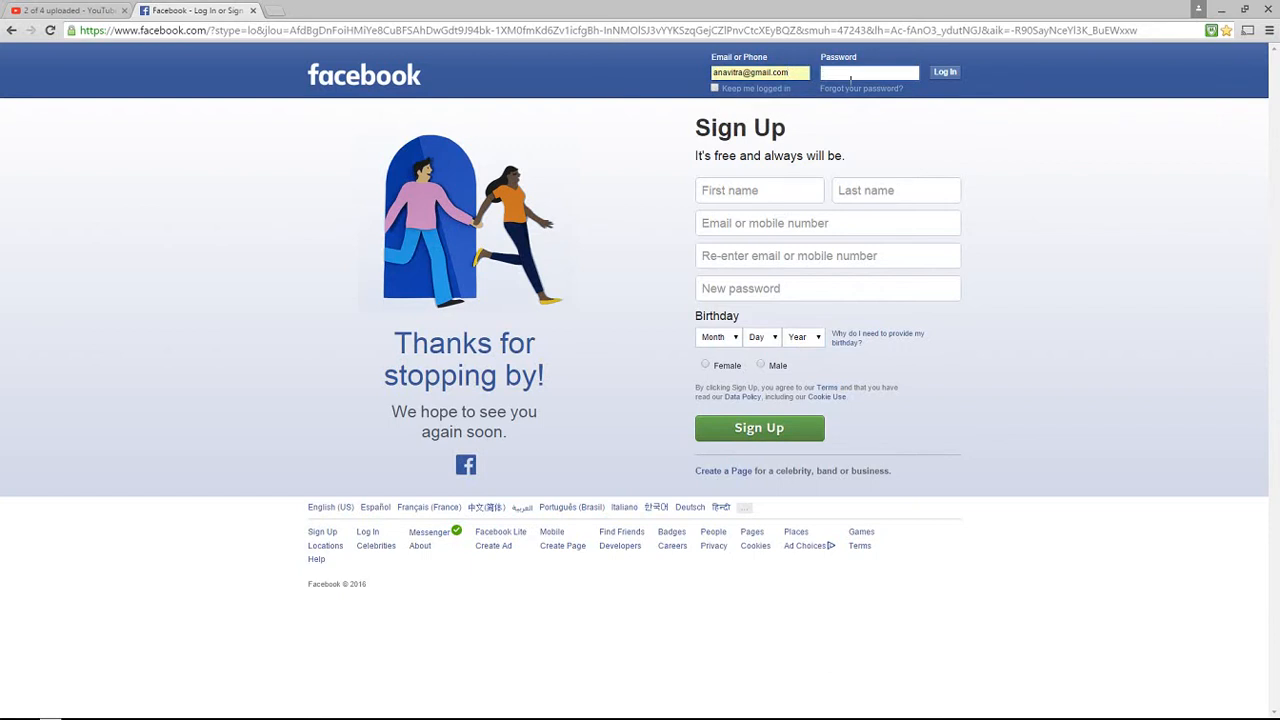
text(••••••••••)
click(945, 74)
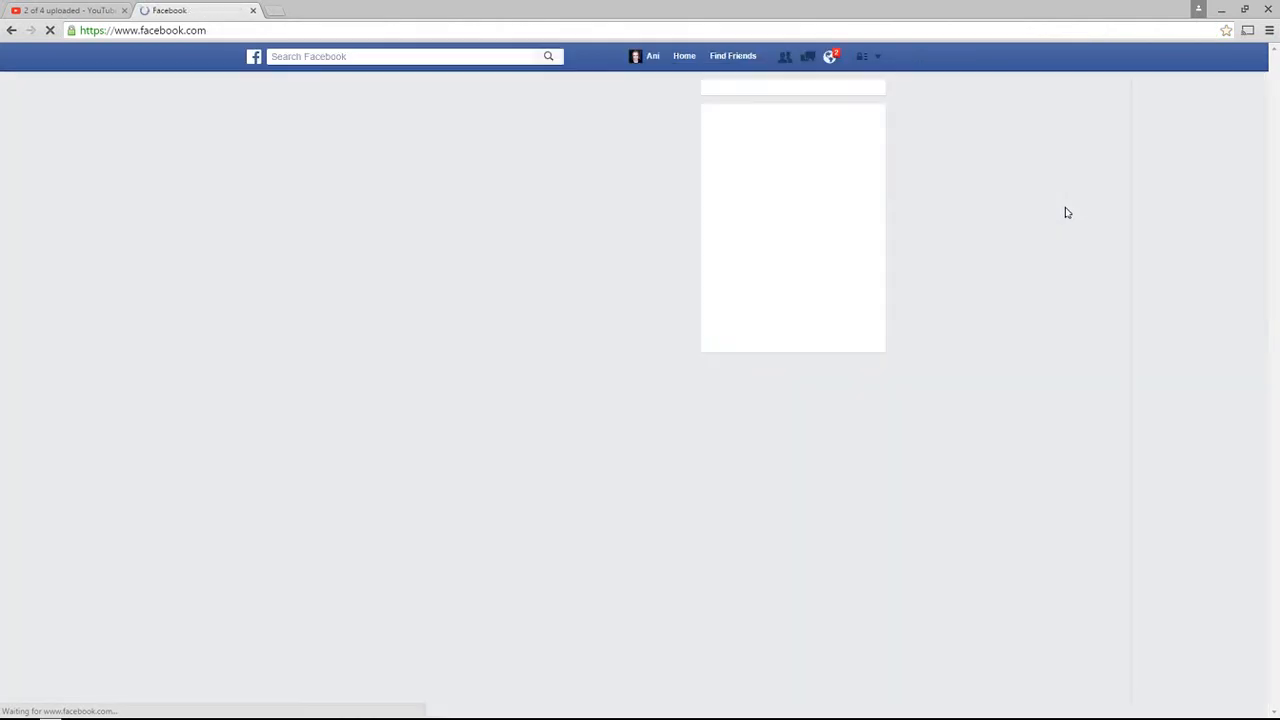
From the profile's account menu, review the managed Pages, then choose Create Page
click(653, 60)
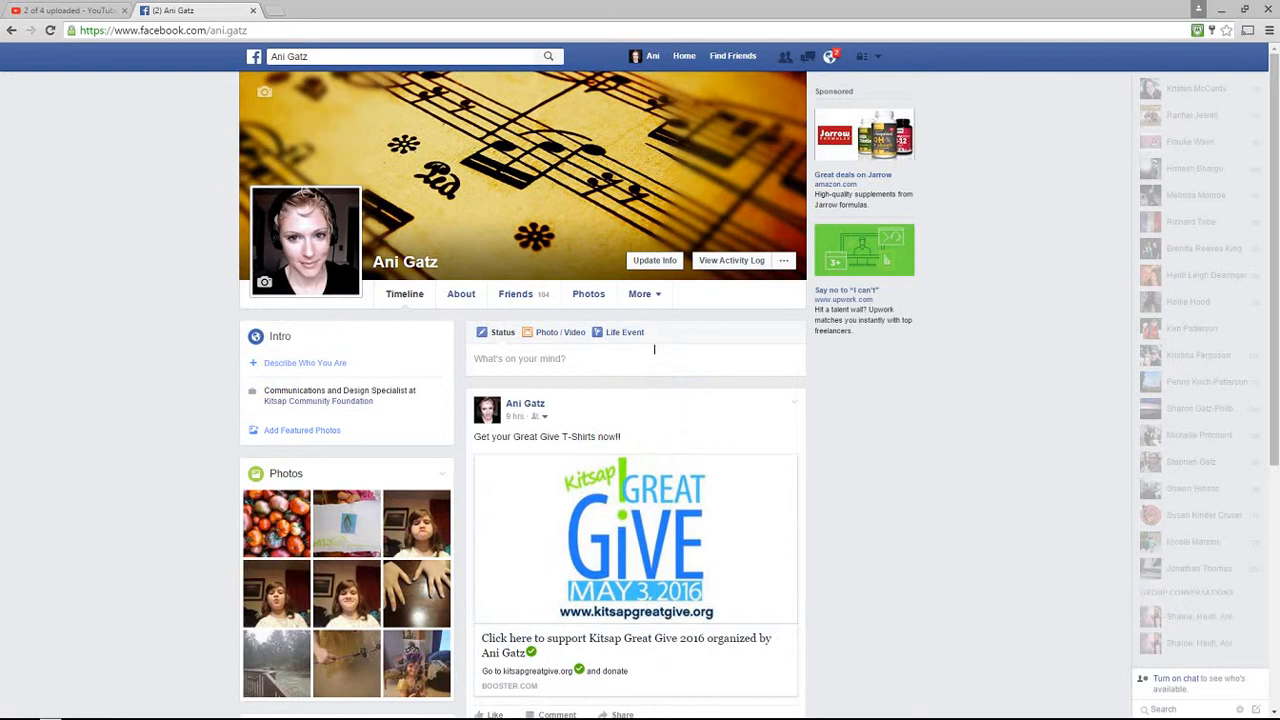
click(877, 59)
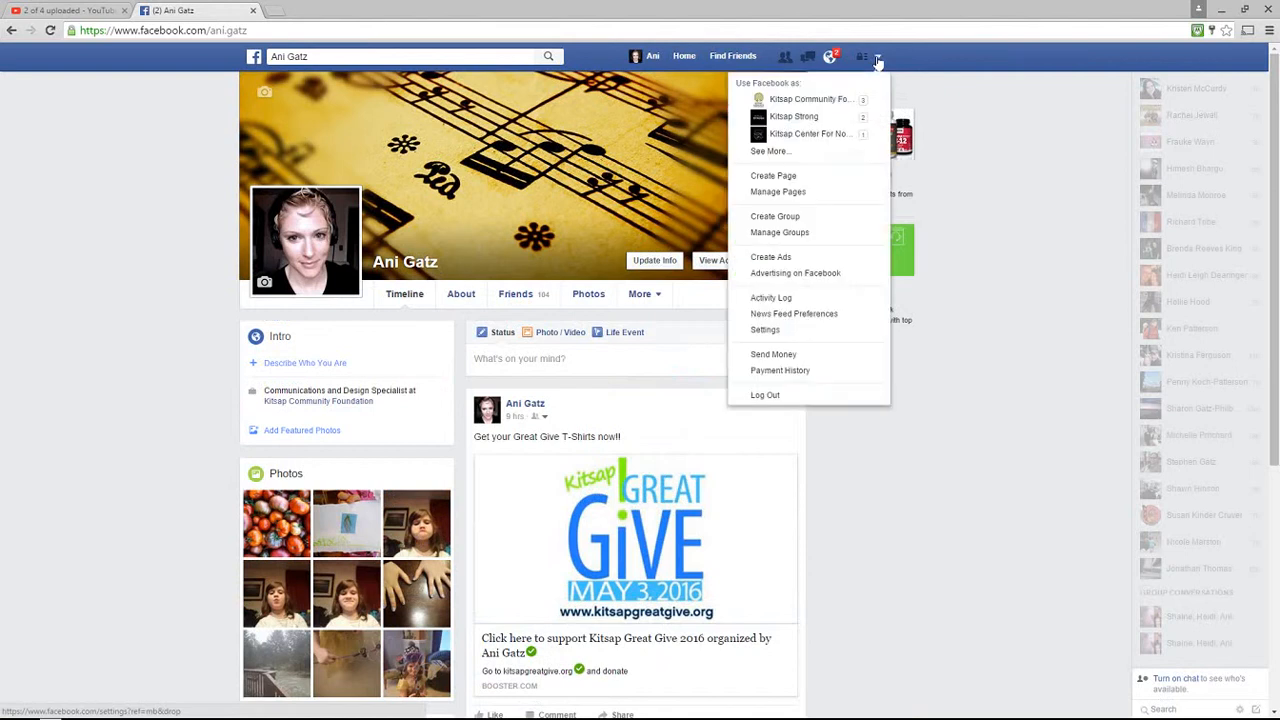
click(797, 151)
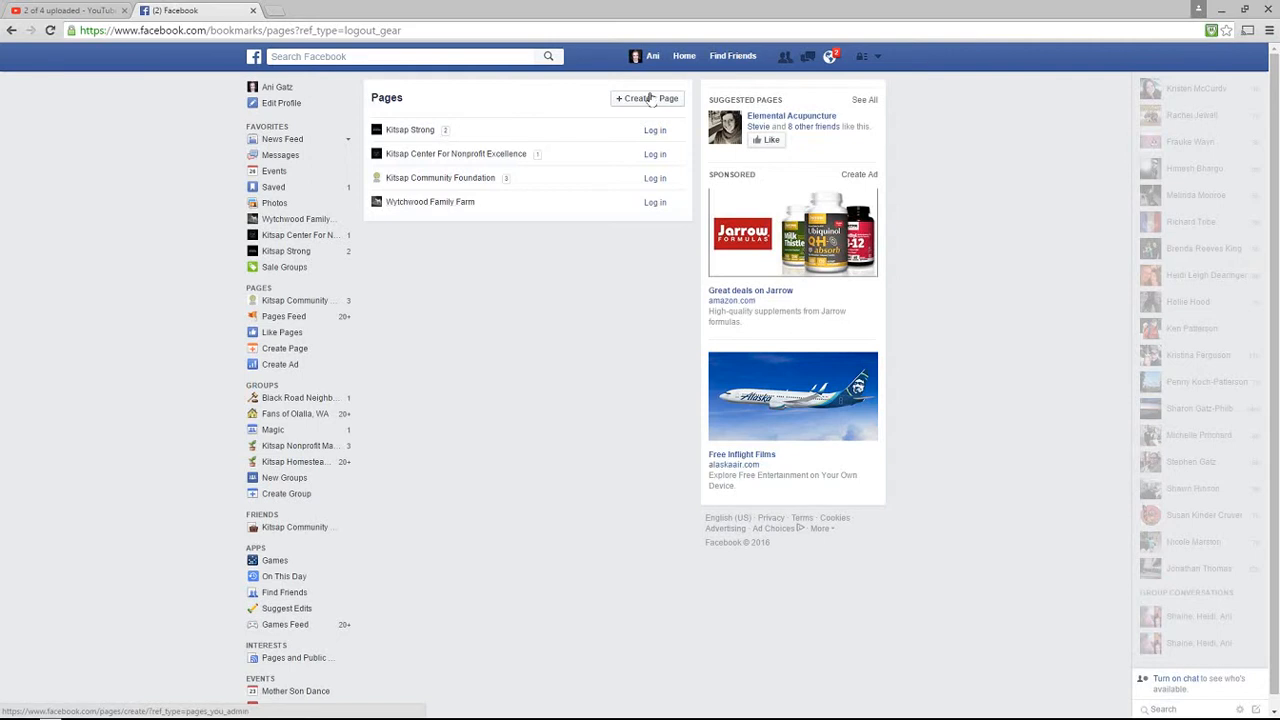
click(876, 58)
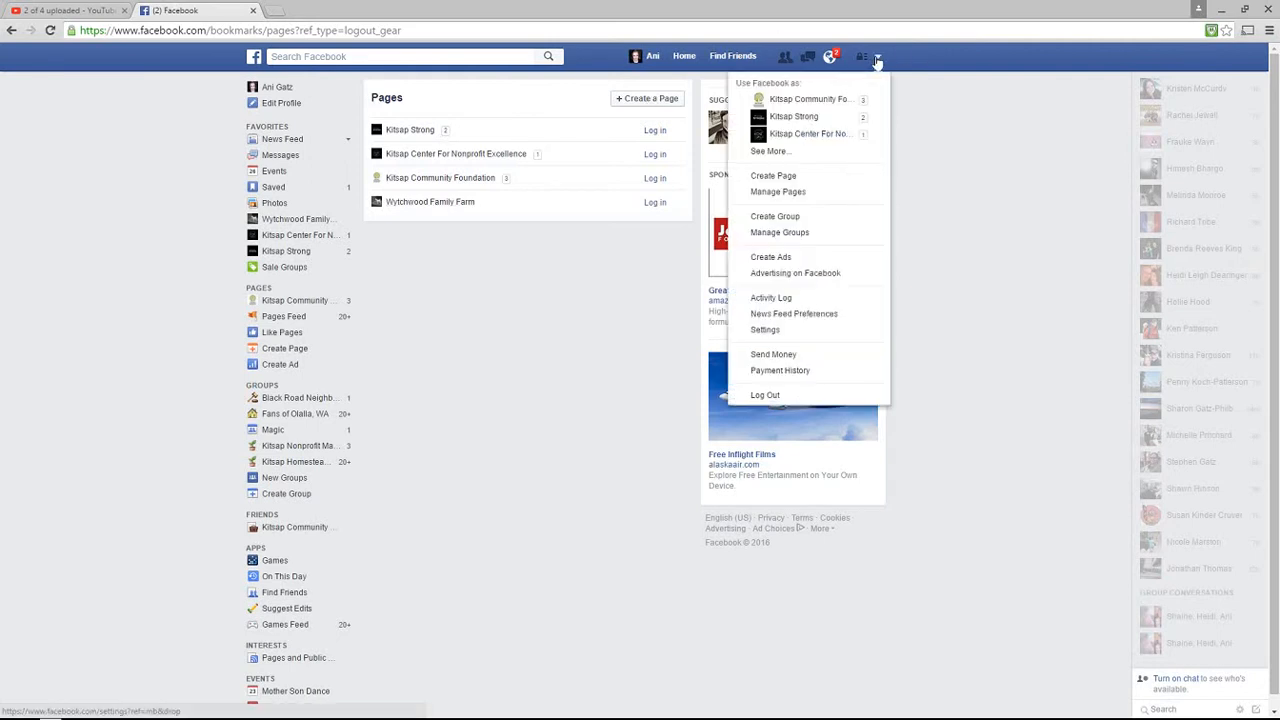
click(816, 180)
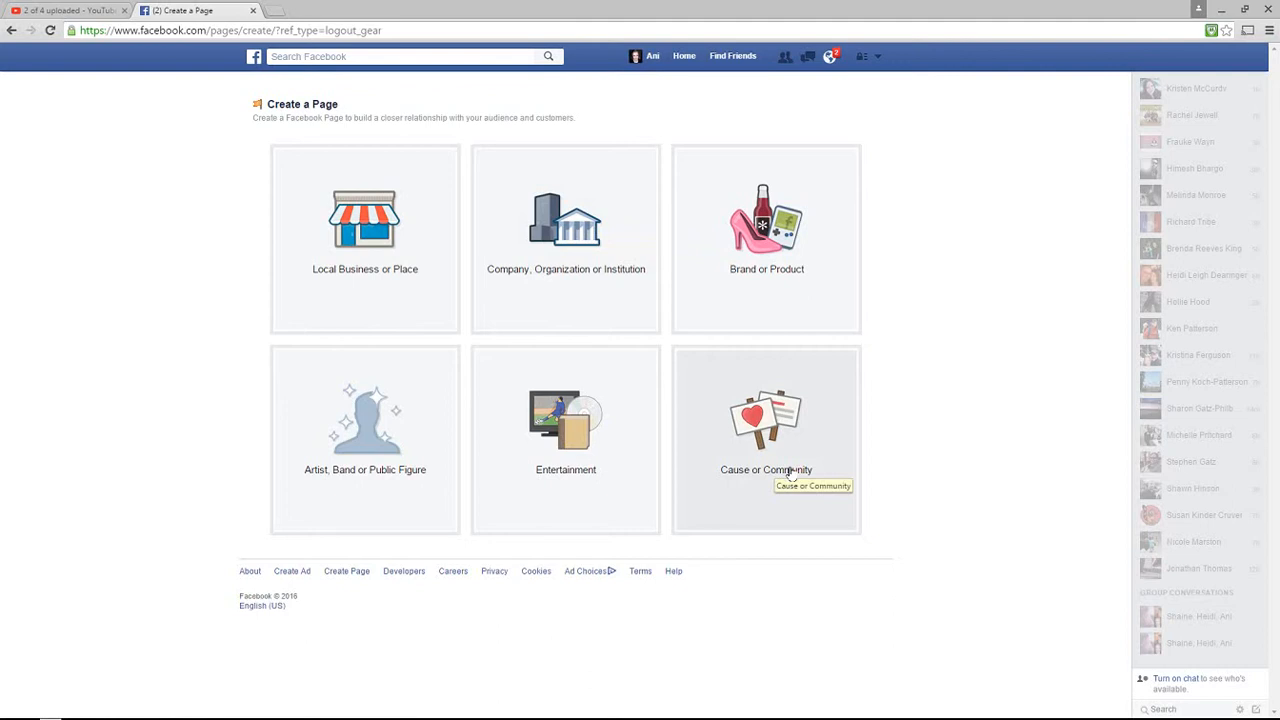
Create a Company, Organization or Institution Page in the Non-Profit Organization category named Ani's nonprofit
click(566, 293)
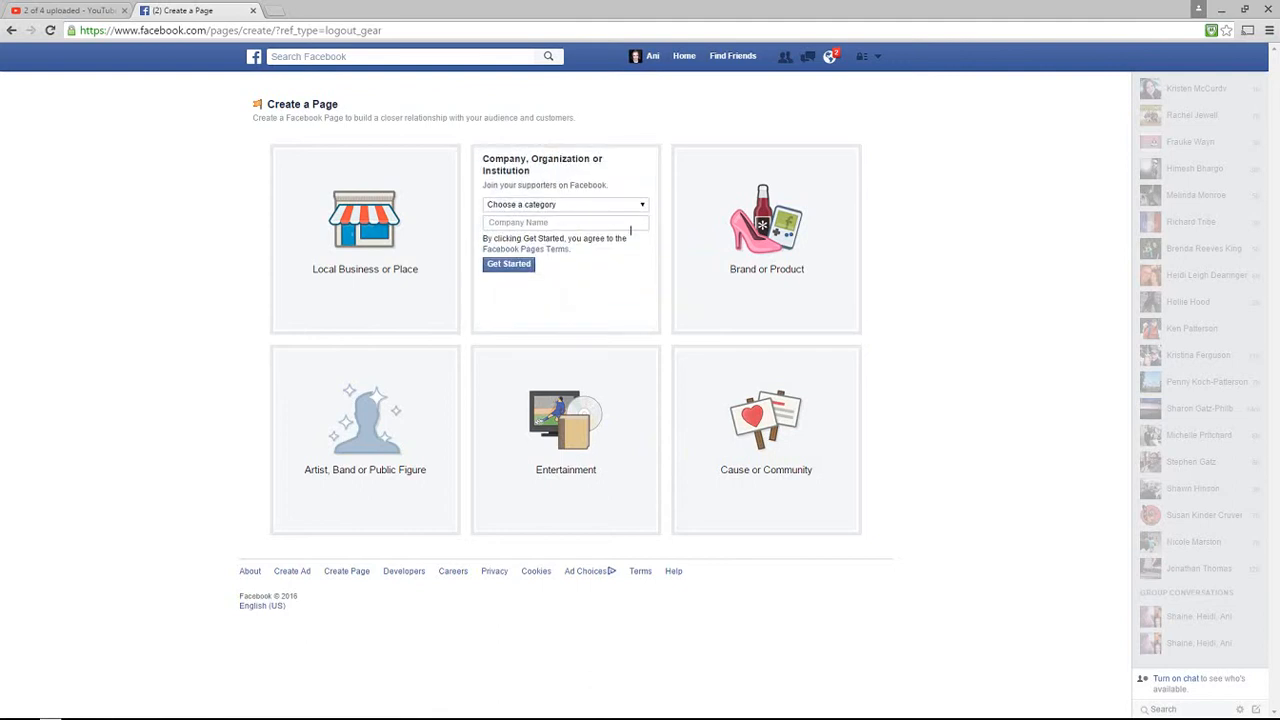
click(642, 206)
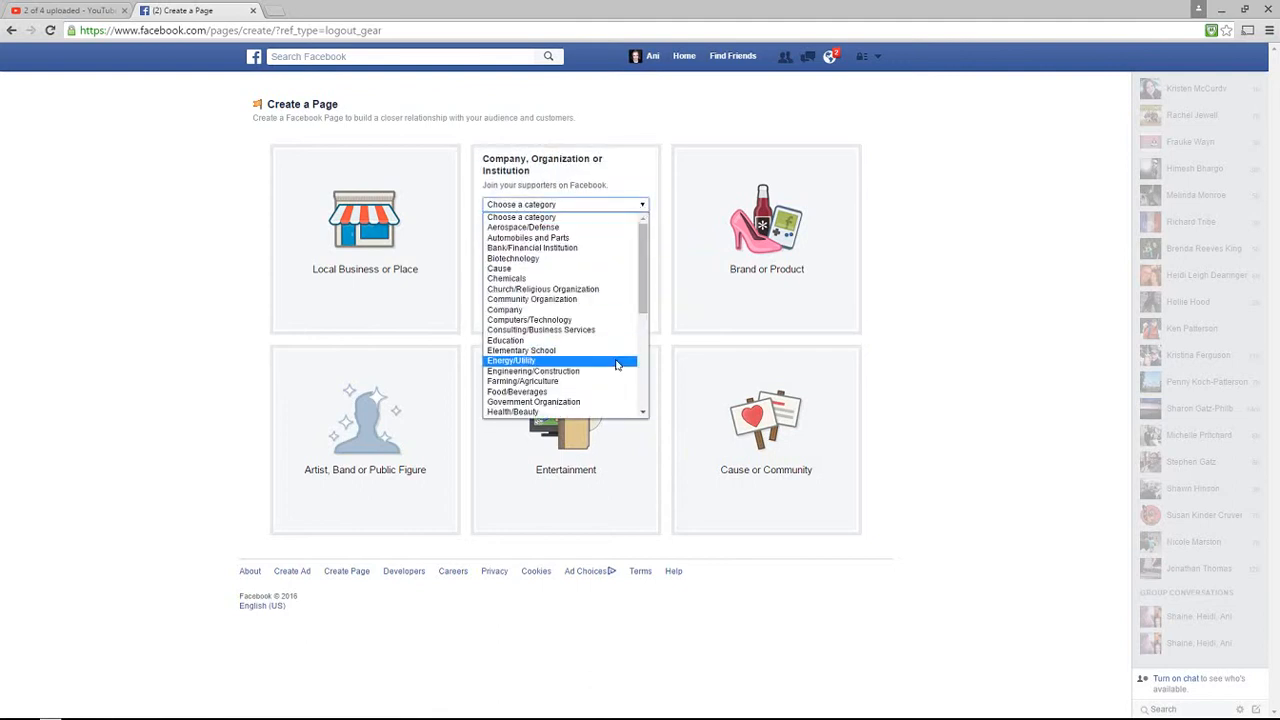
scroll(617, 365, down, 4)
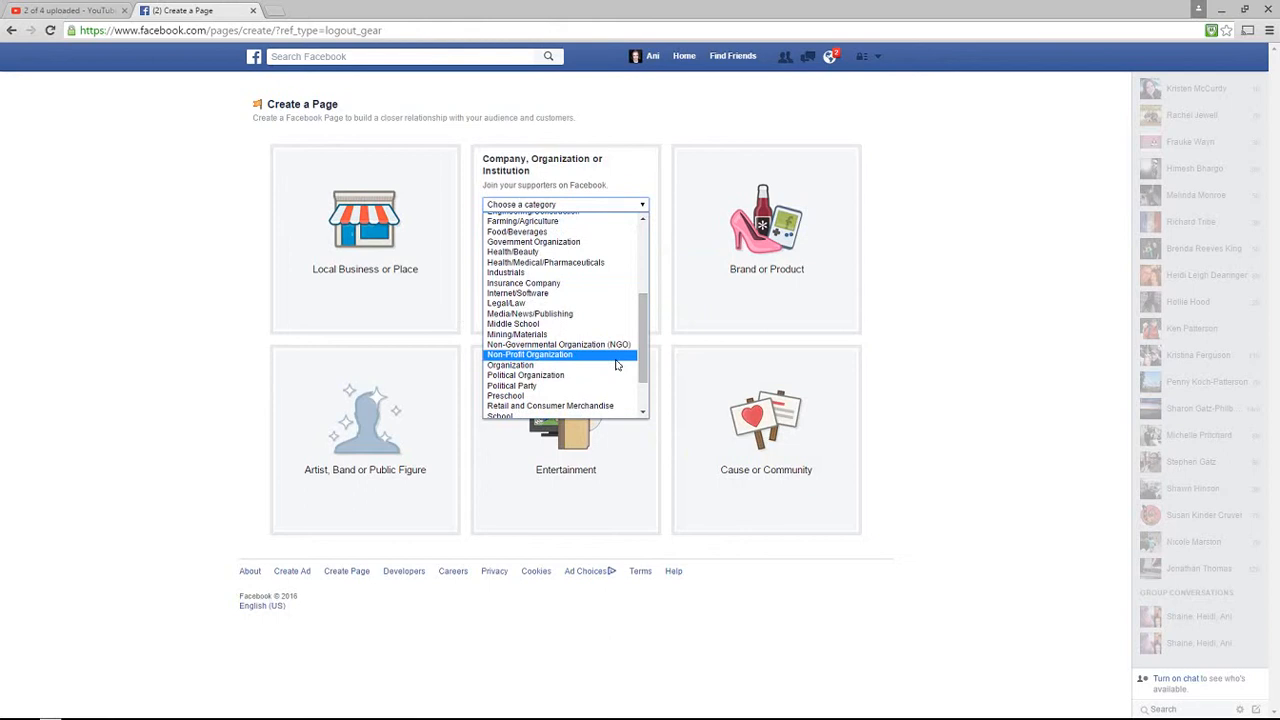
click(570, 356)
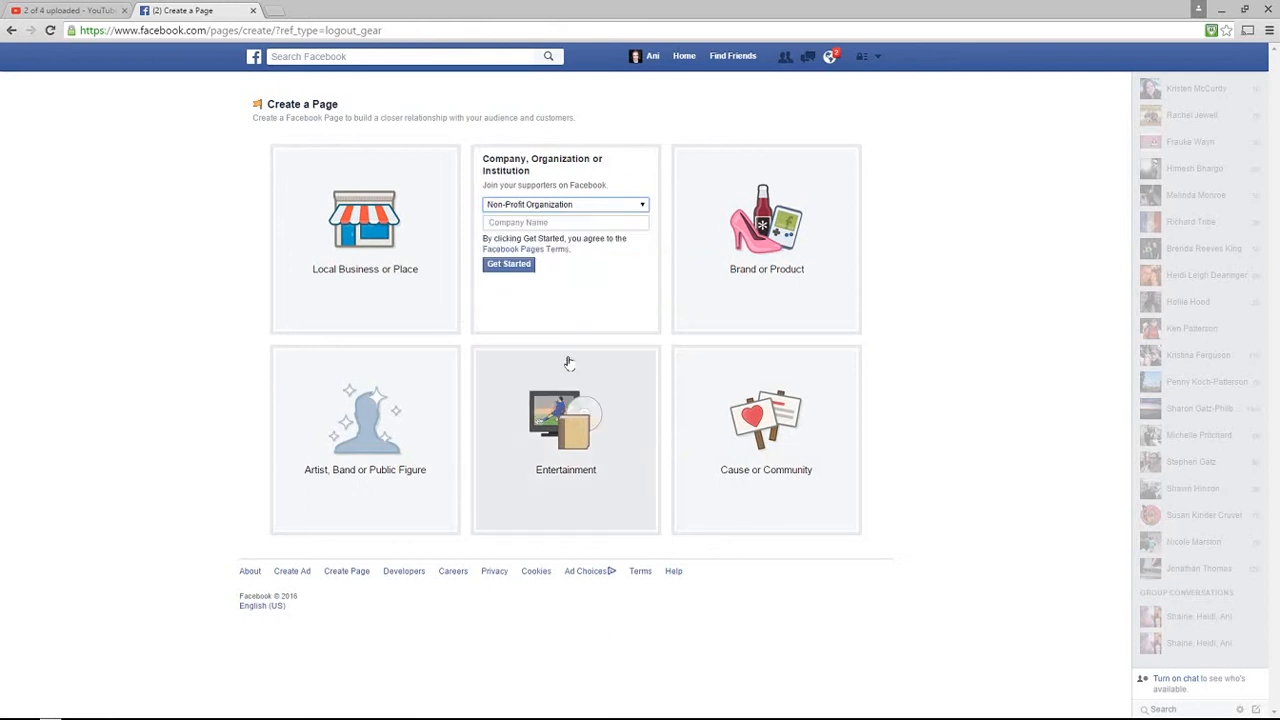
click(560, 223)
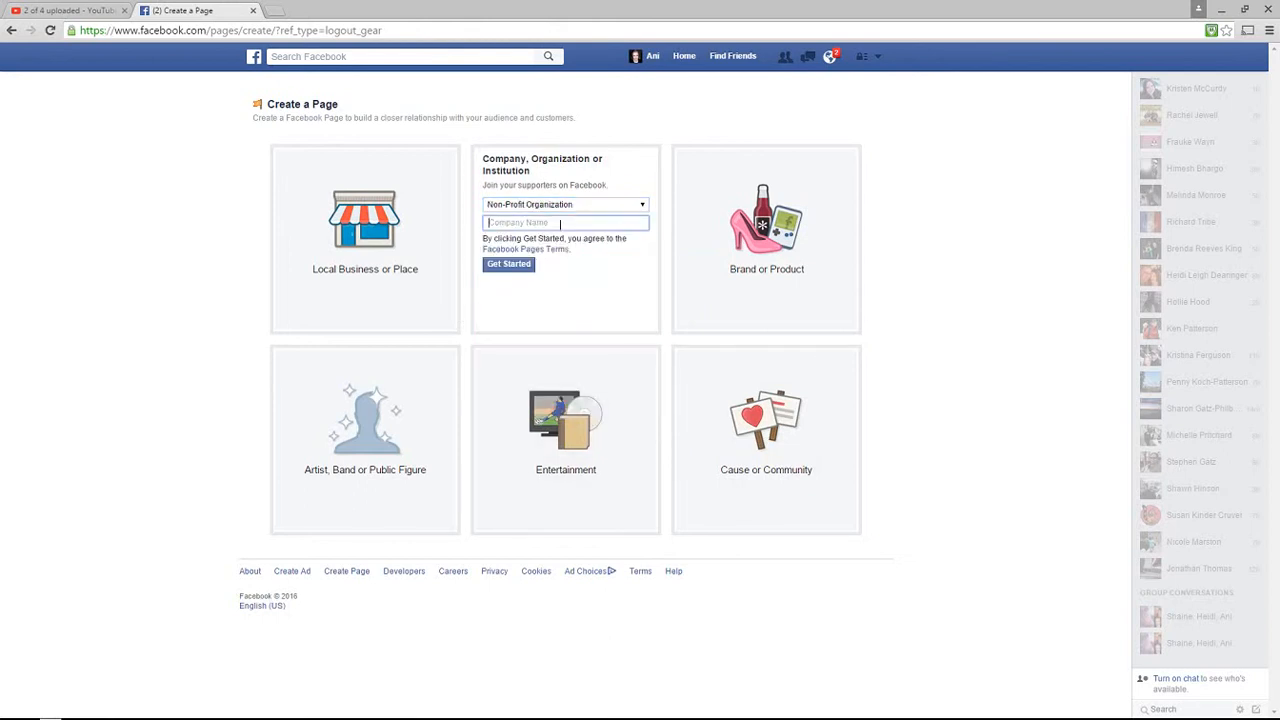
text(Ani)
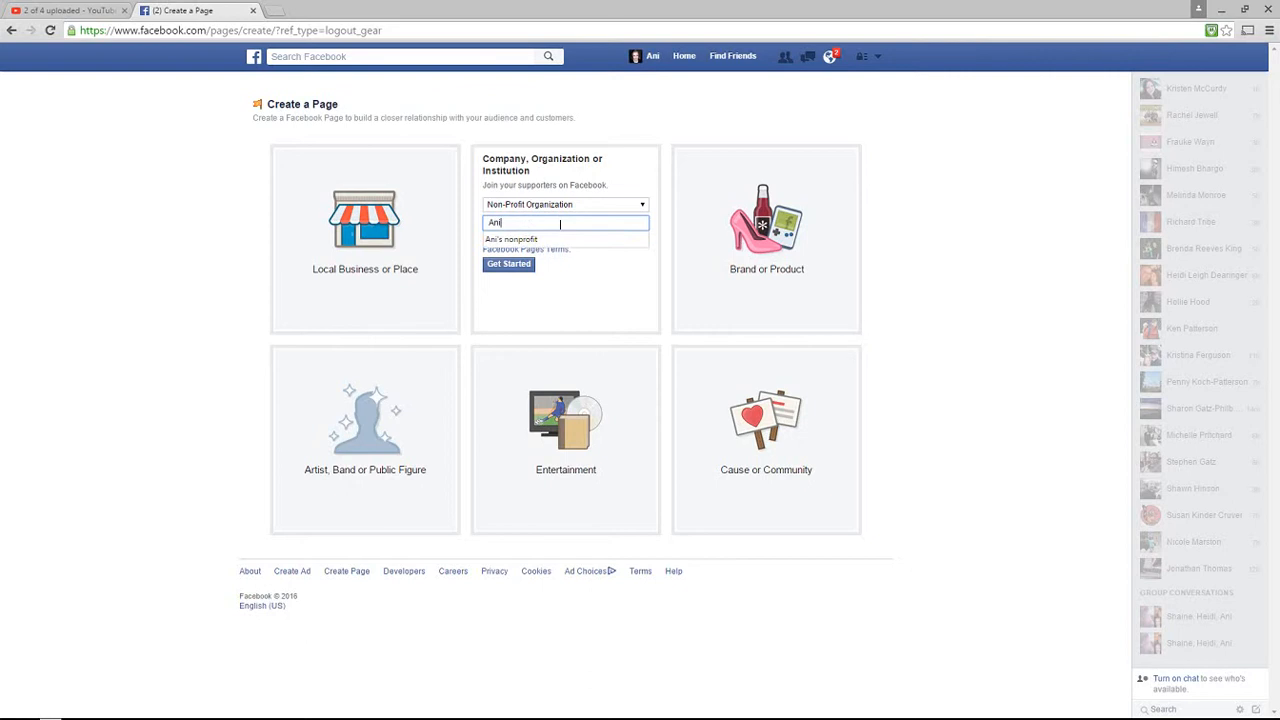
click(558, 241)
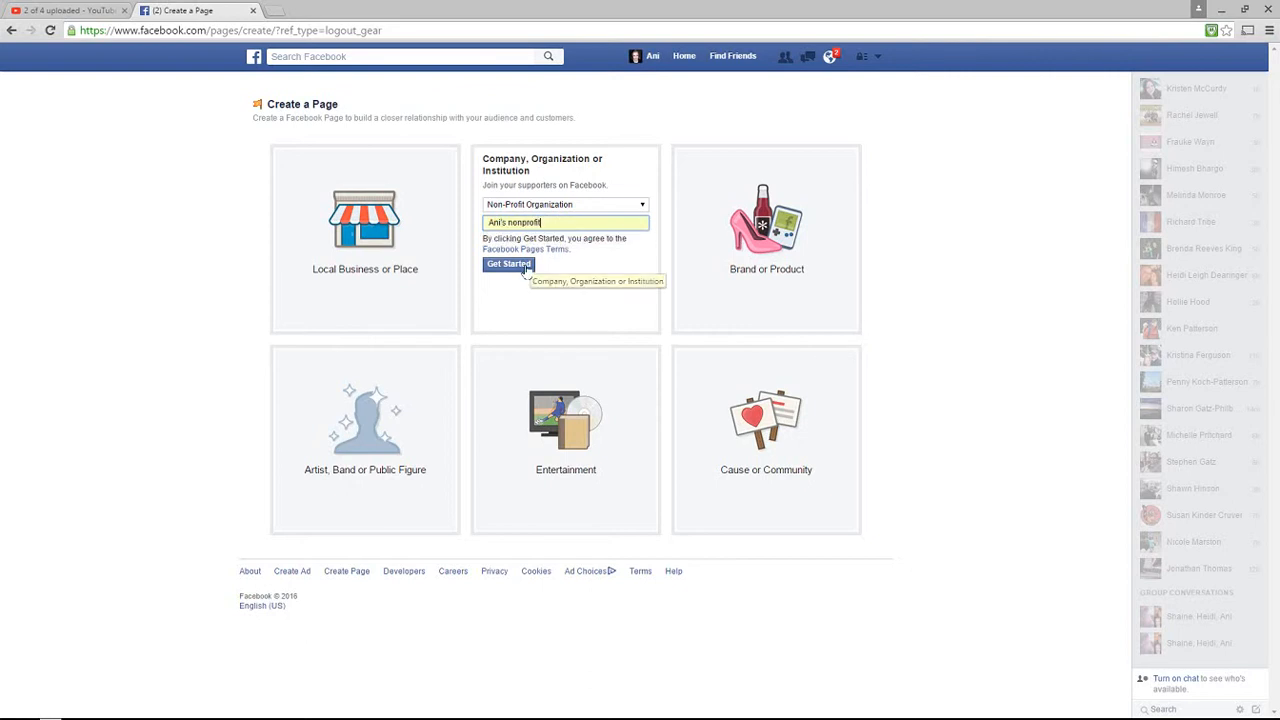
click(526, 266)
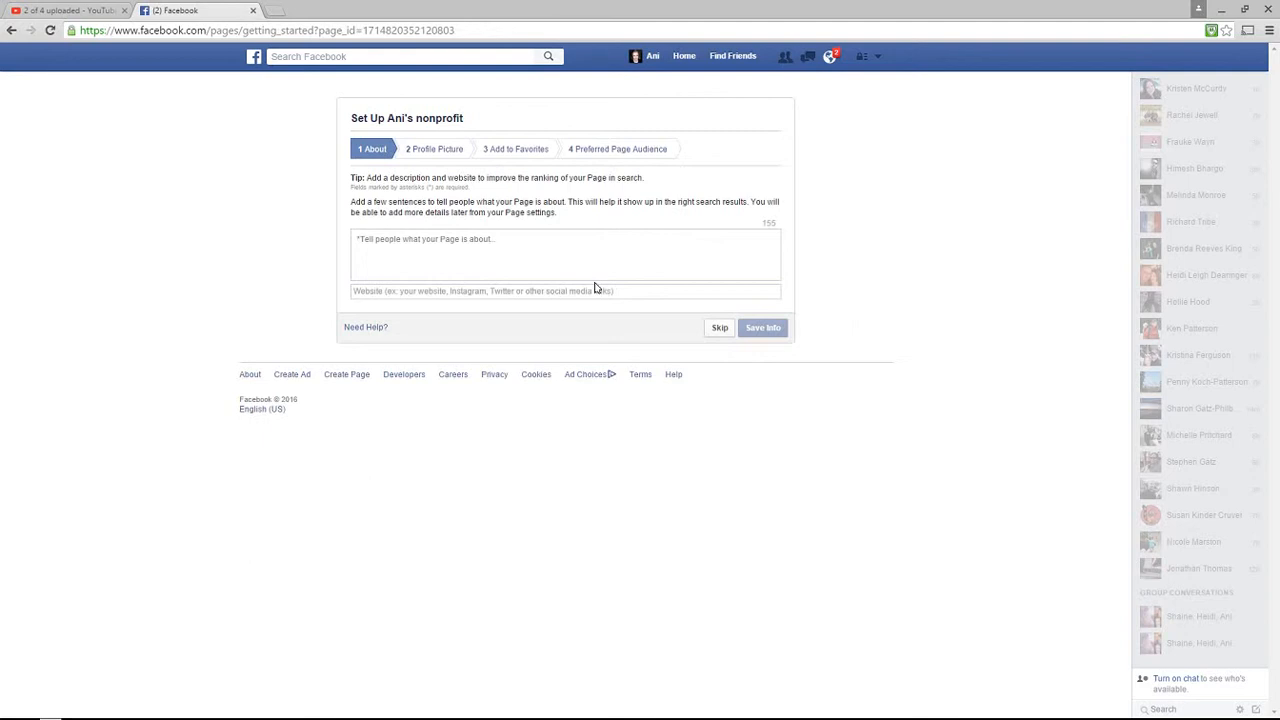
click(457, 243)
text(Ani's stuff)
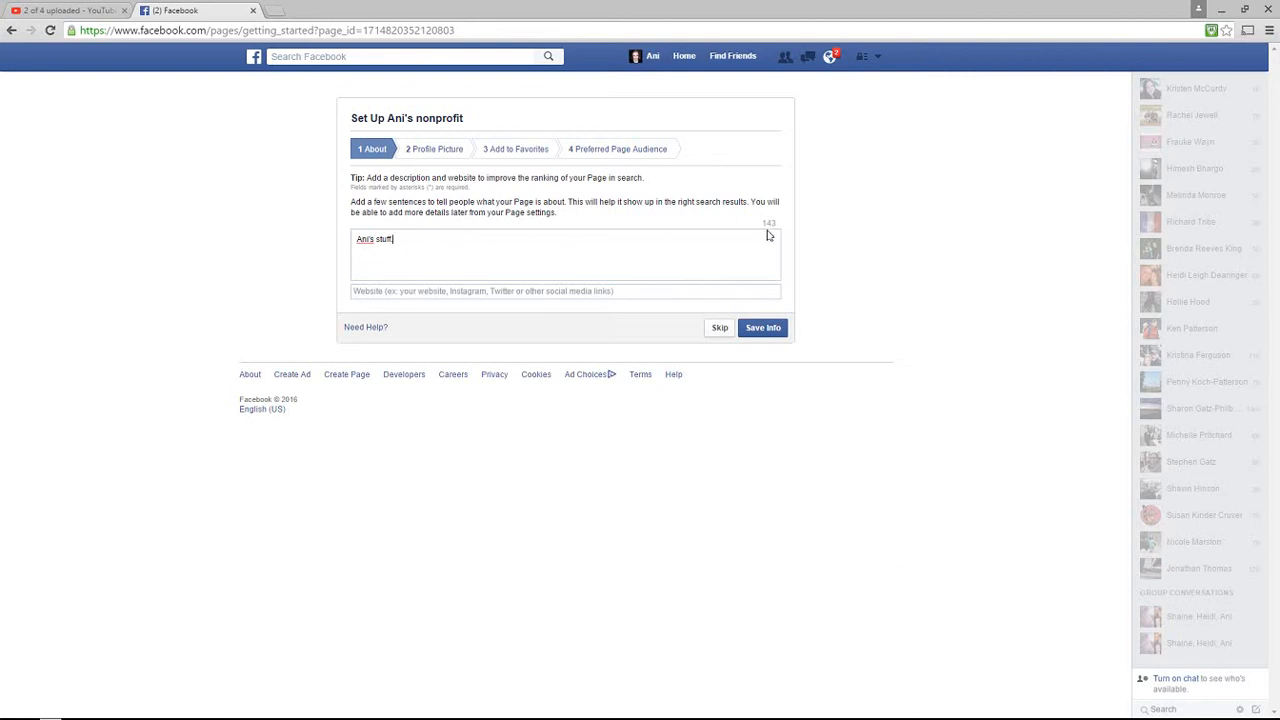
click(407, 291)
text(ww)
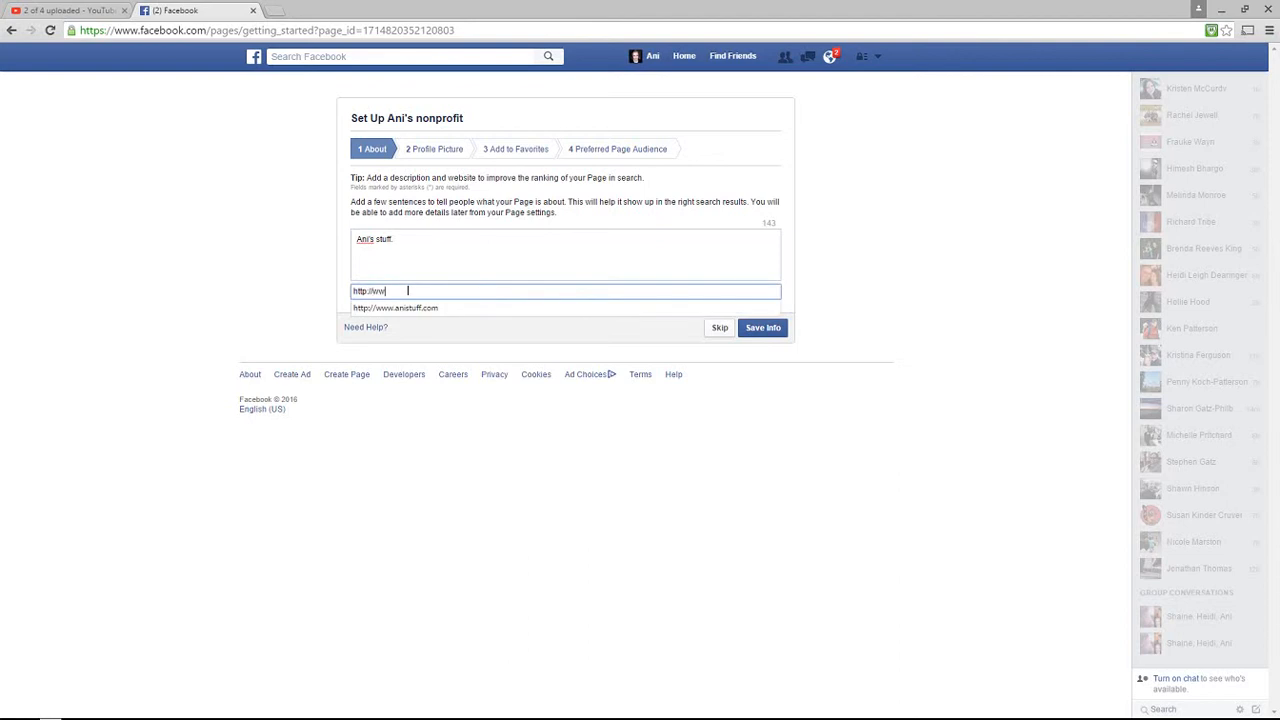
click(470, 310)
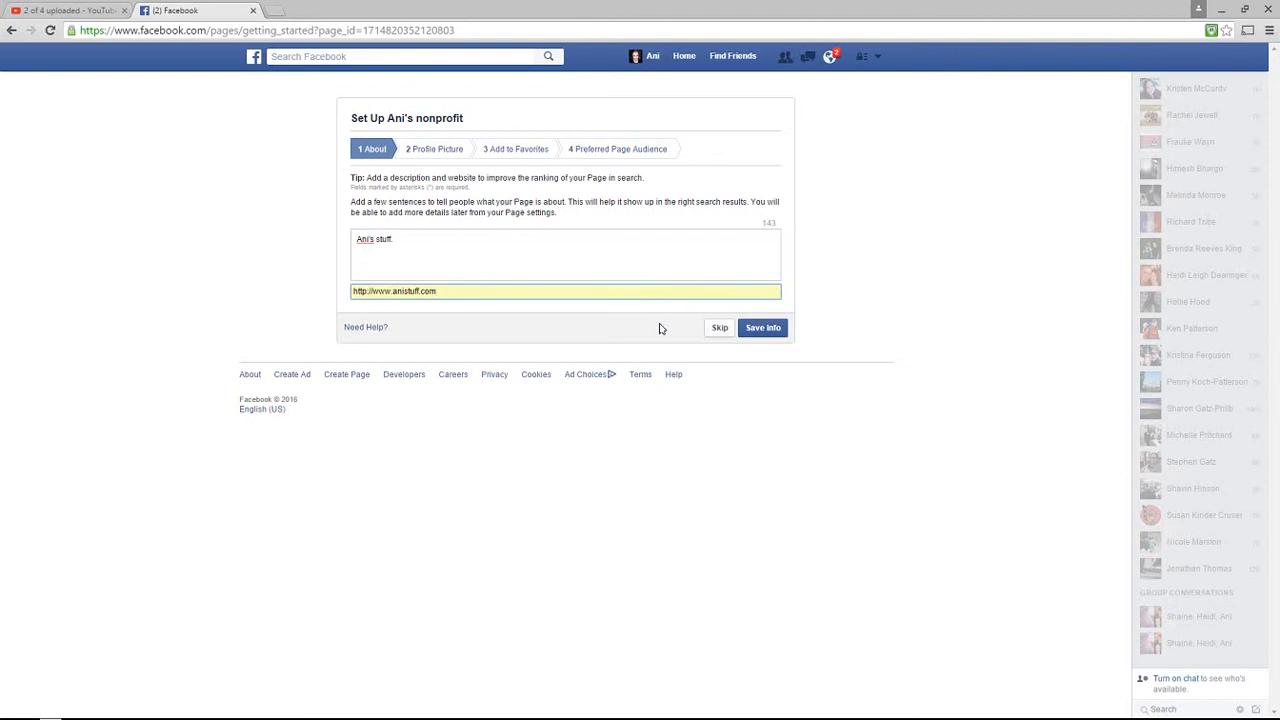
Save the About info, then look at Import From Website before returning to the picture source choices
click(761, 330)
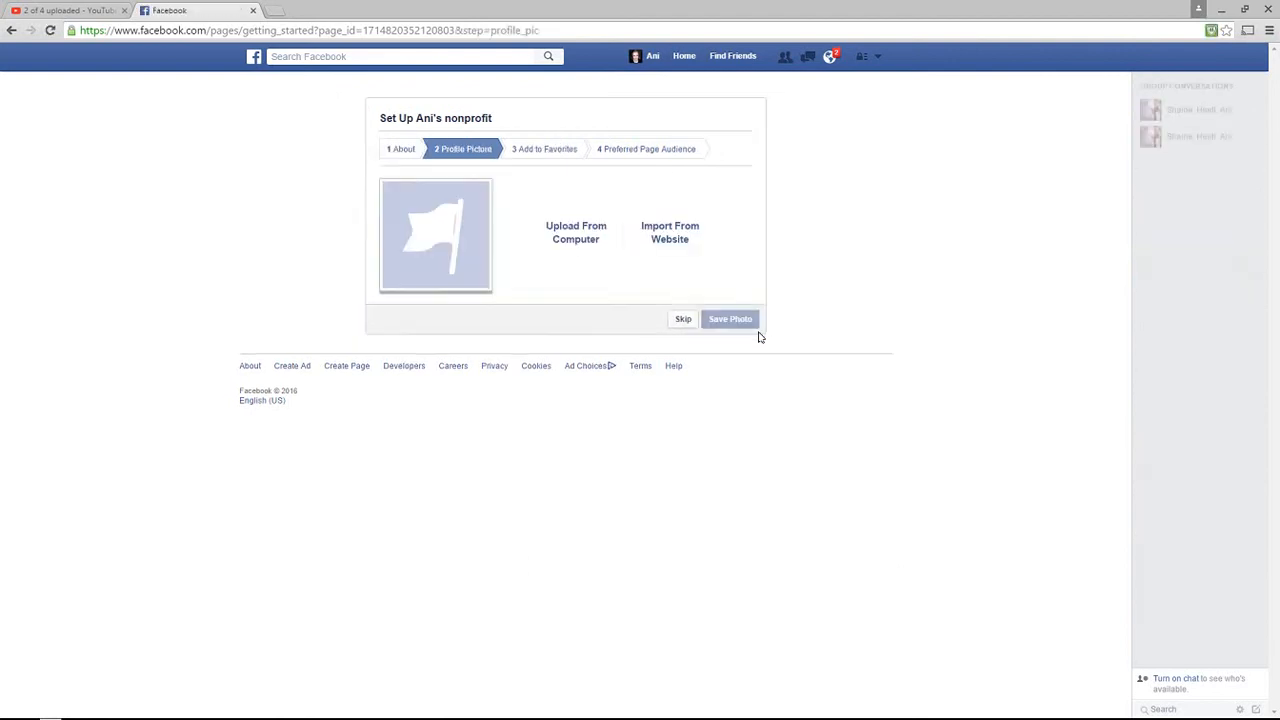
click(675, 240)
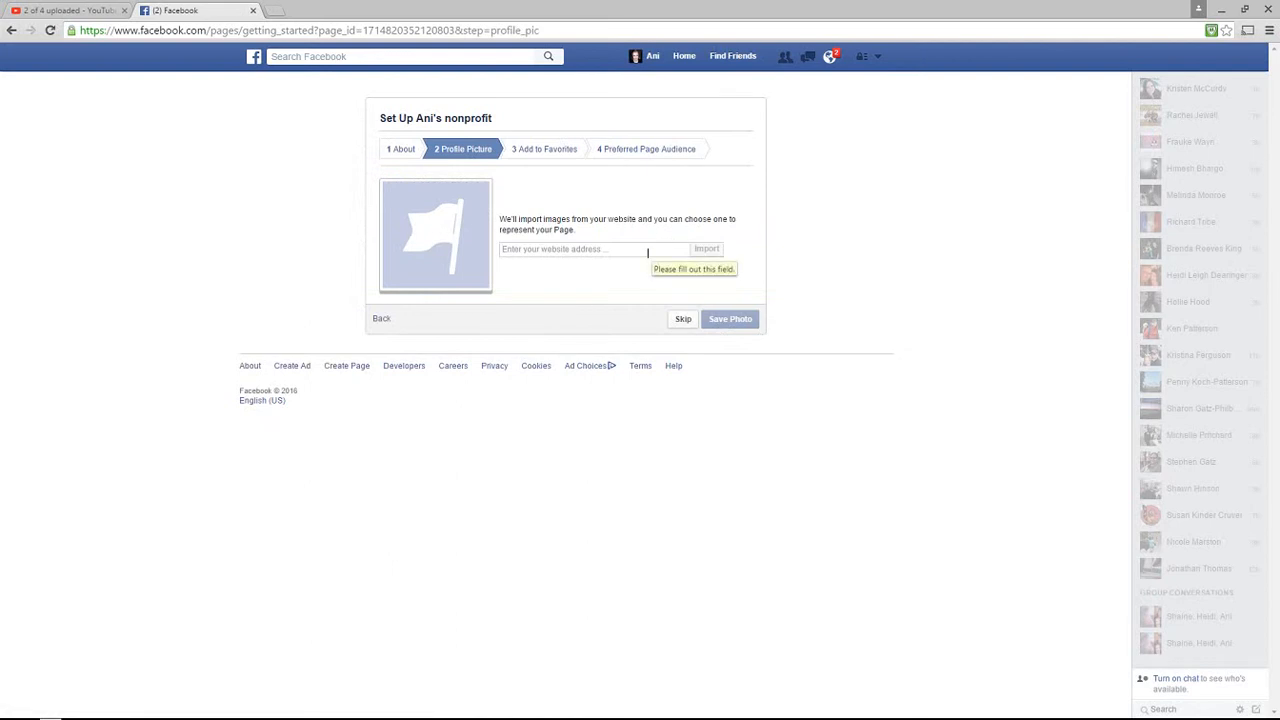
click(647, 252)
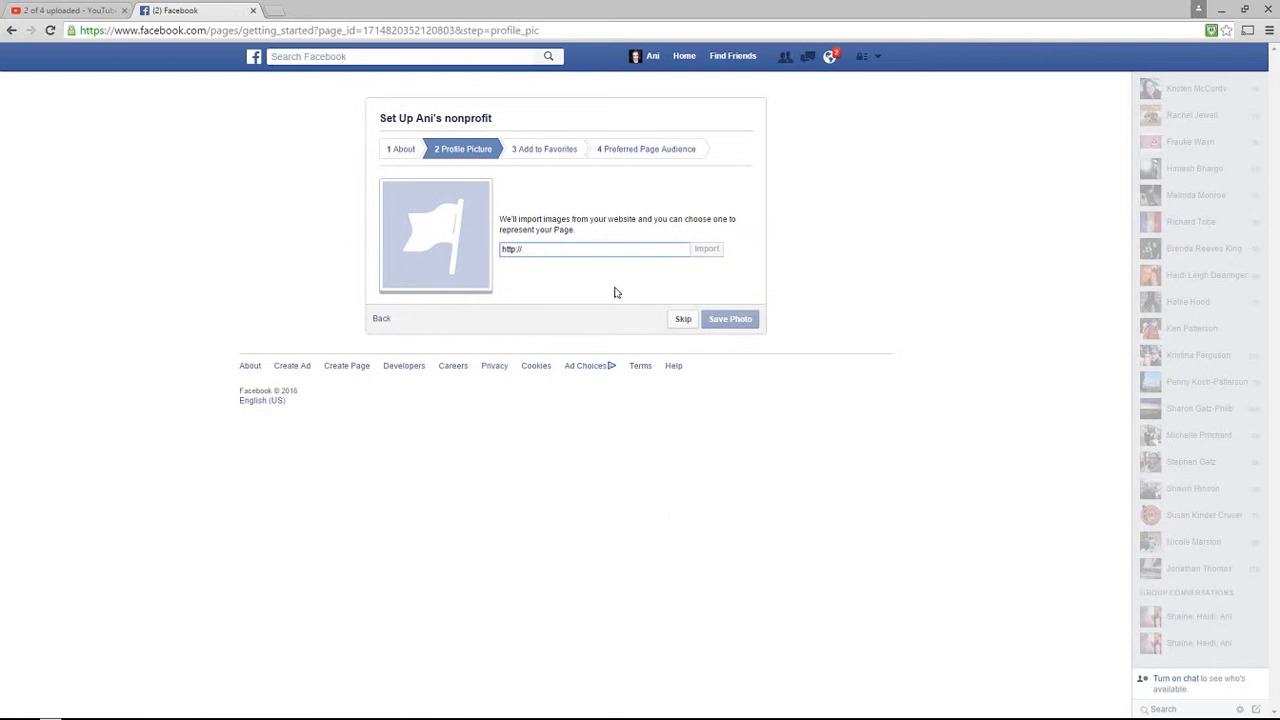
click(457, 152)
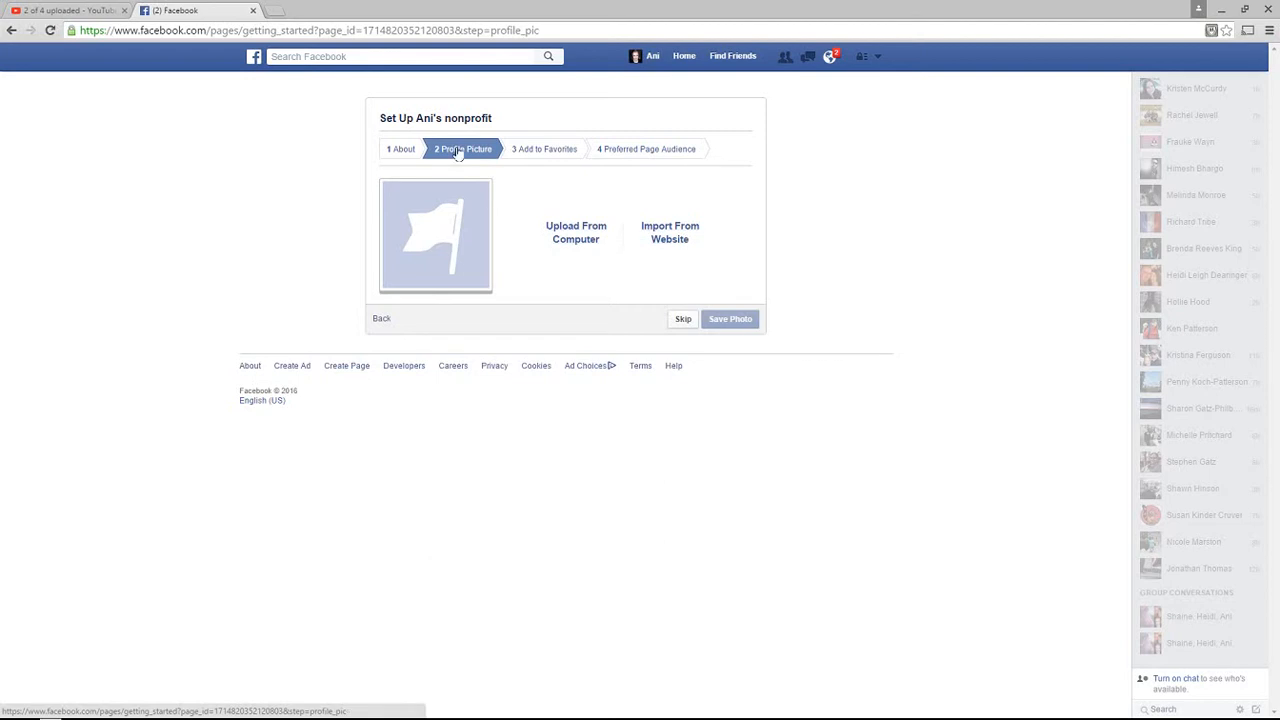
click(580, 240)
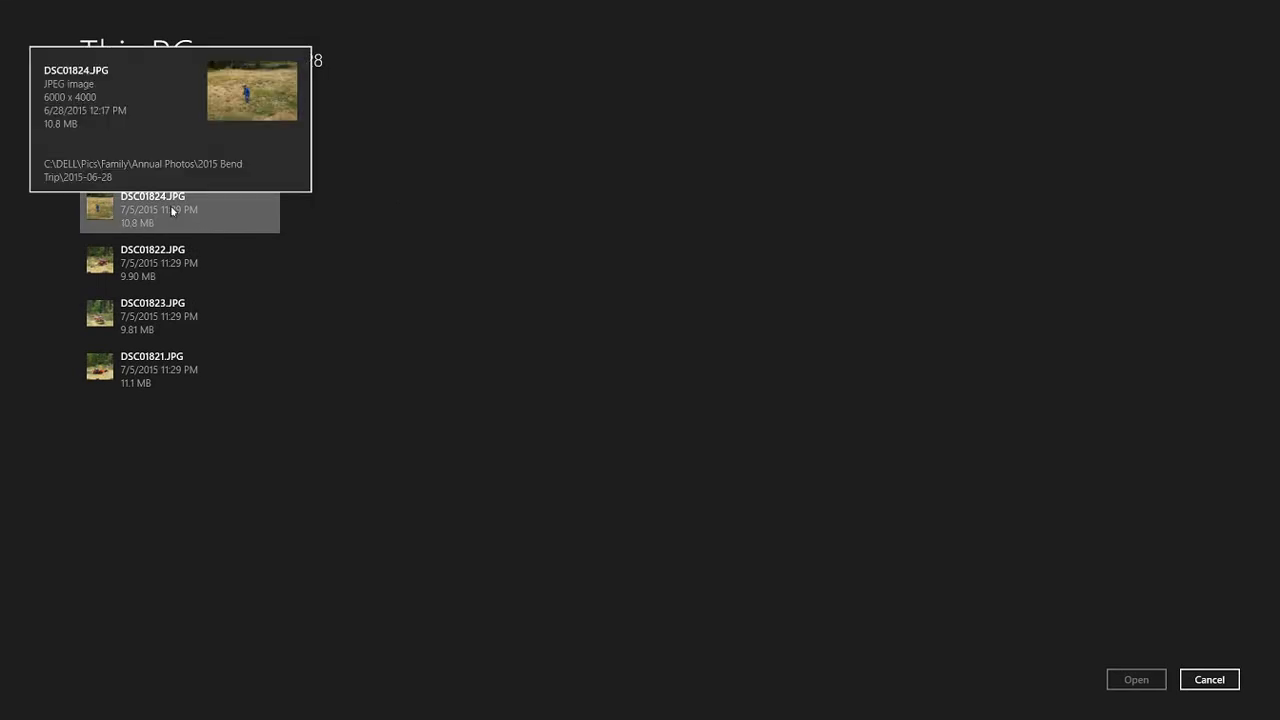
click(172, 210)
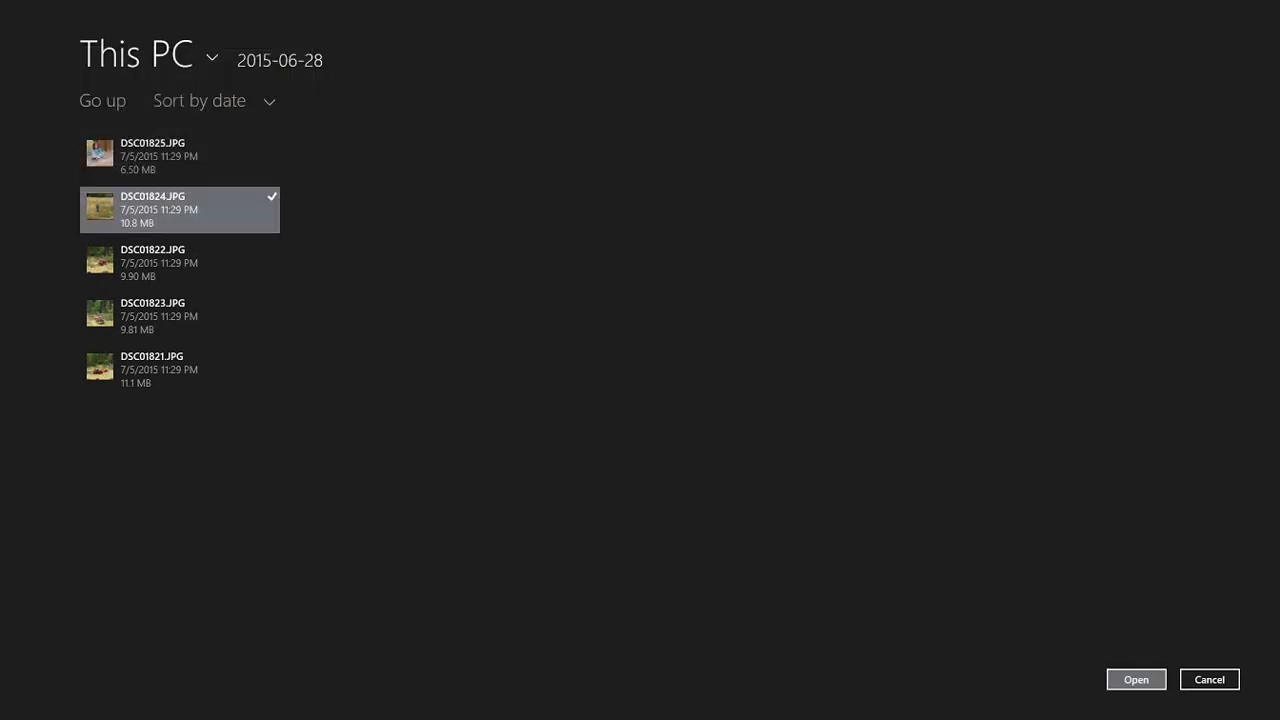
click(1136, 679)
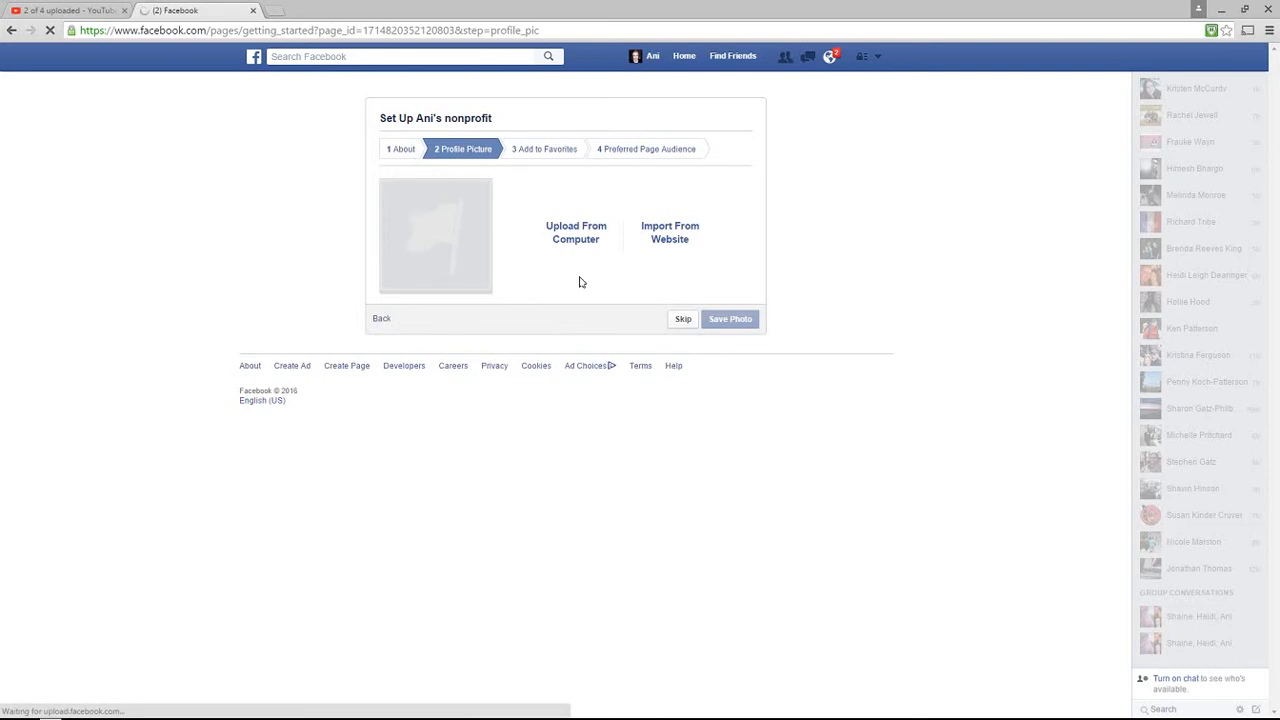
Leave the unfinished picture upload and add the new Page to Favorites
click(555, 156)
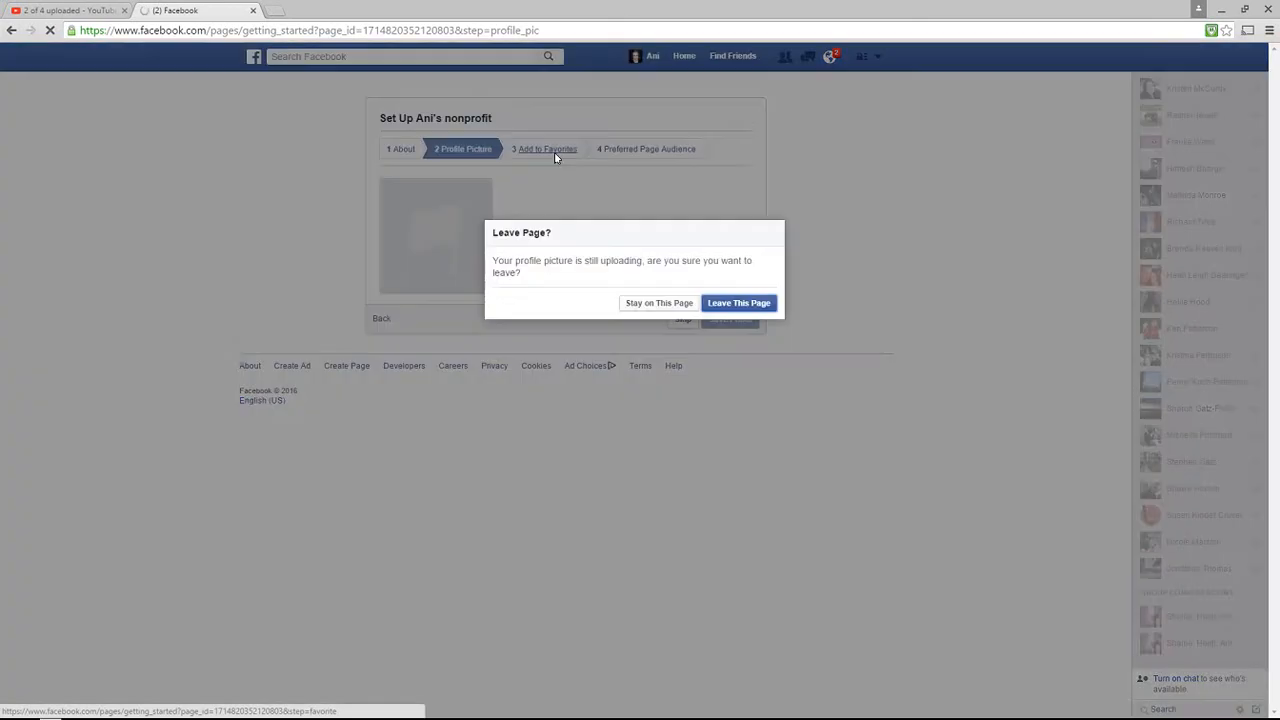
click(734, 306)
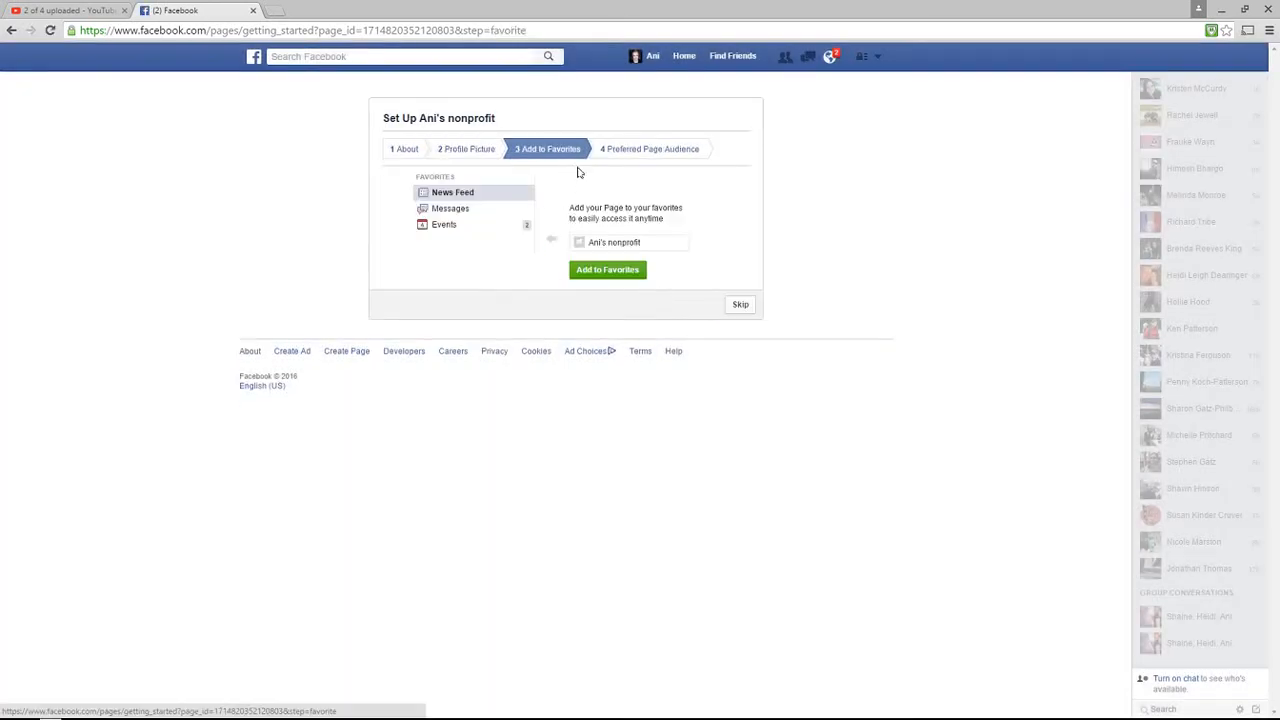
click(612, 272)
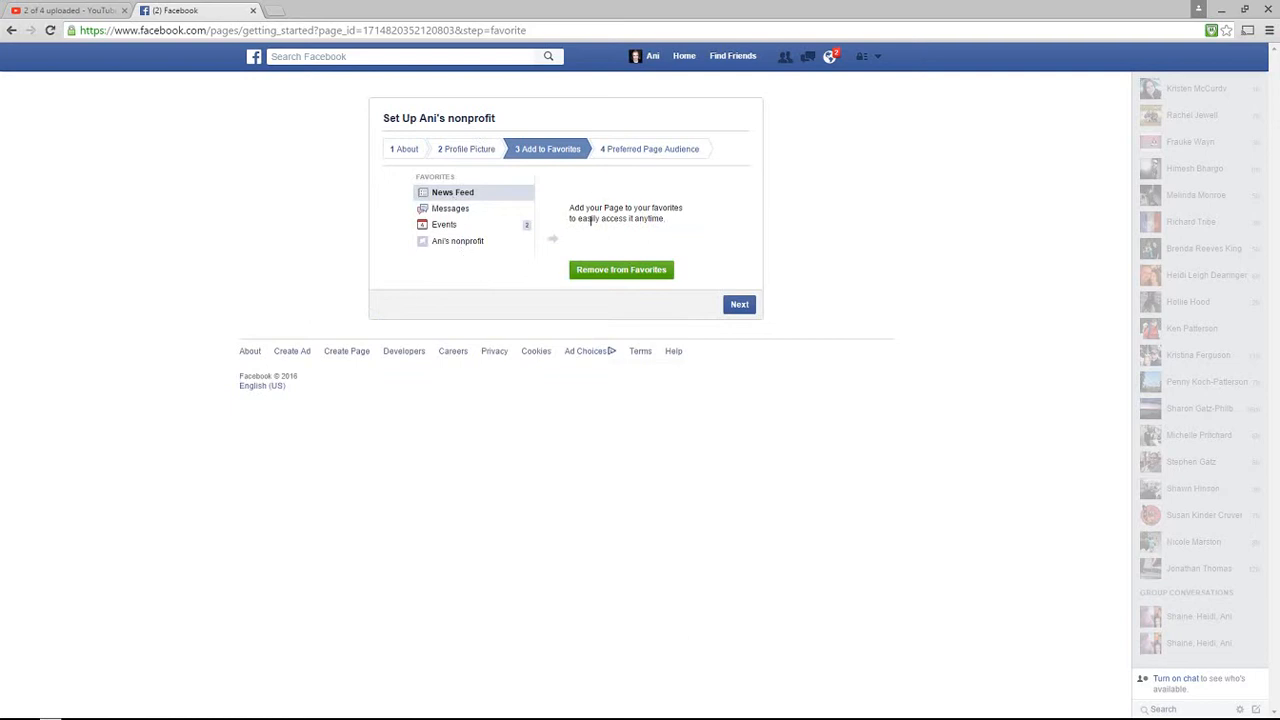
click(665, 150)
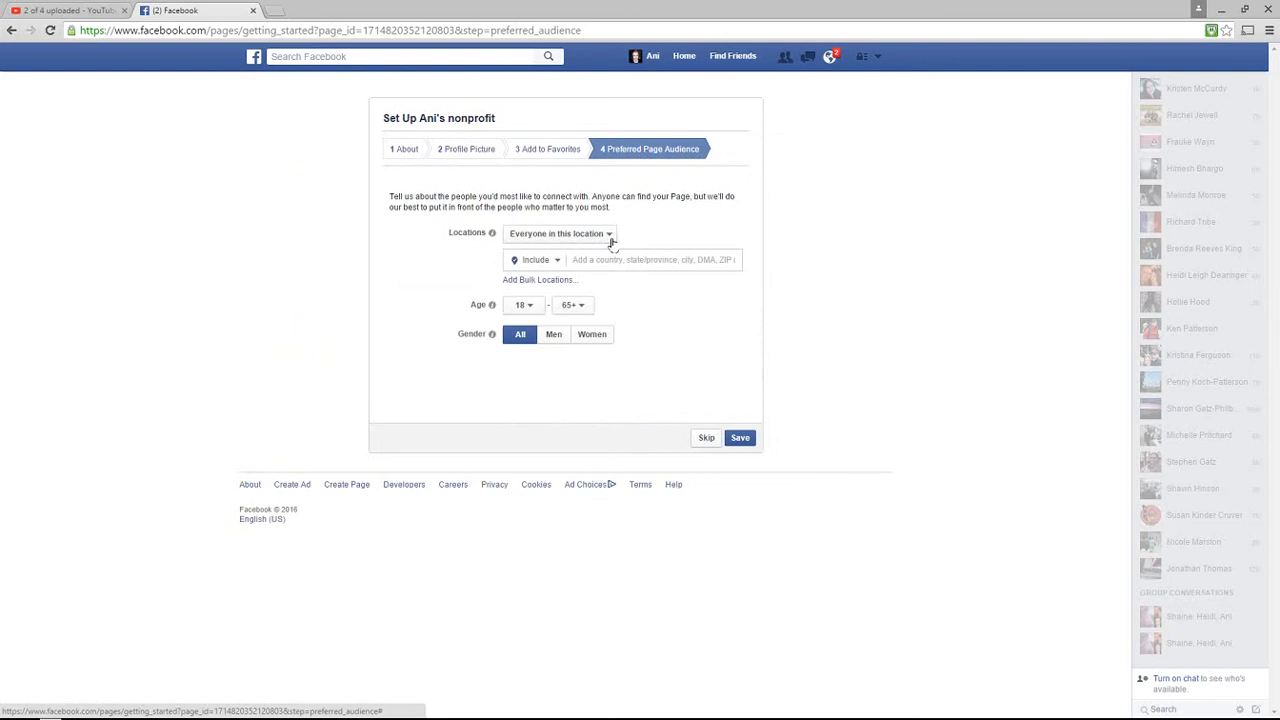
Save a preferred audience of everyone in Washington, United States
click(610, 236)
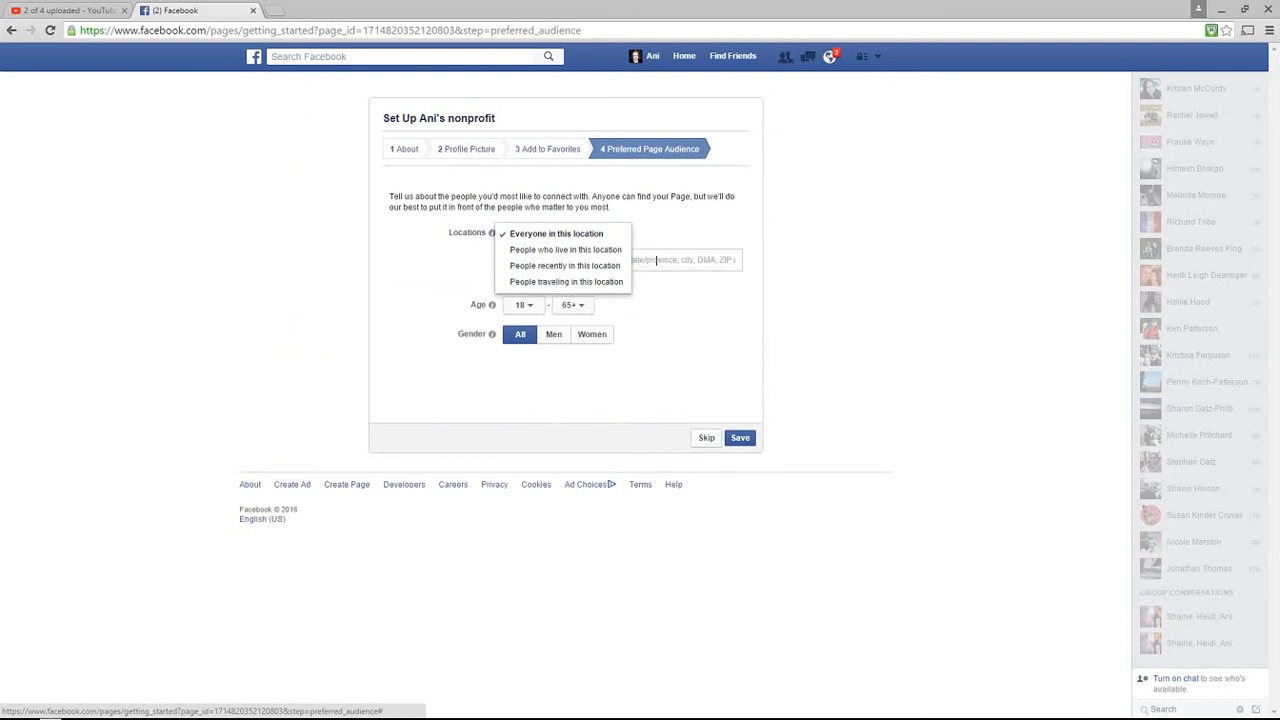
click(588, 238)
click(632, 261)
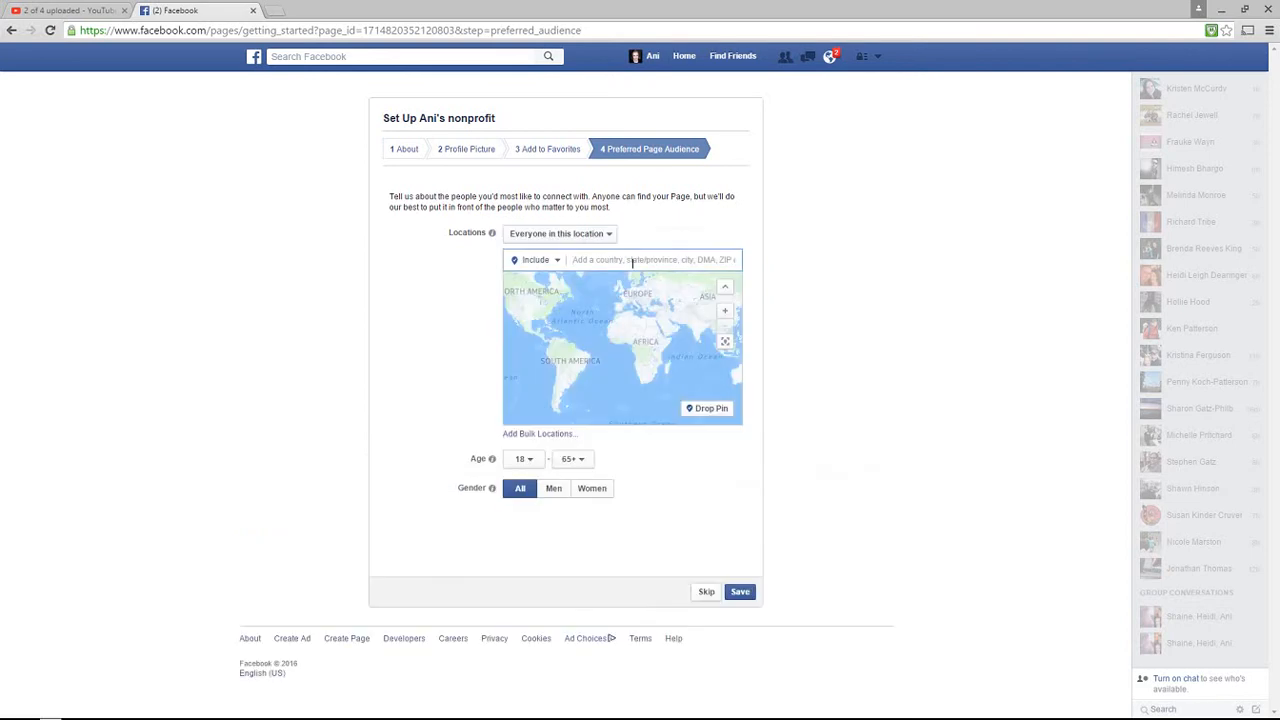
text(Wah)
text(shington)
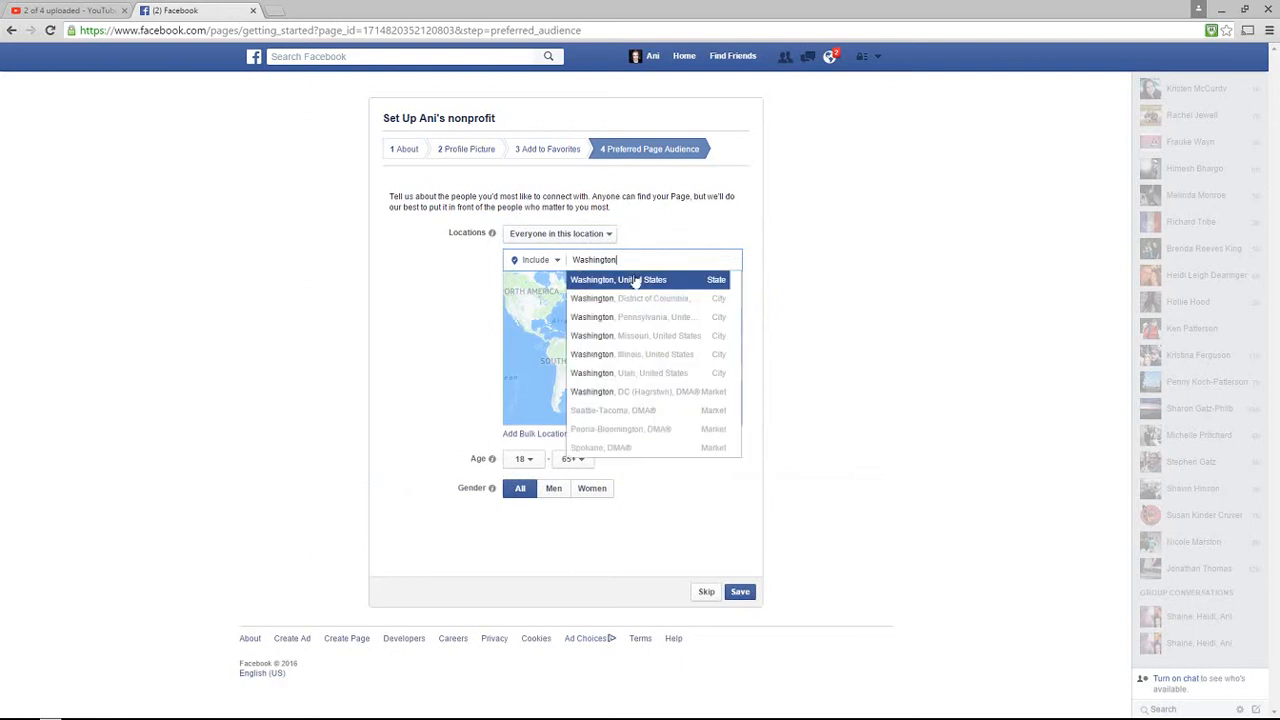
click(634, 280)
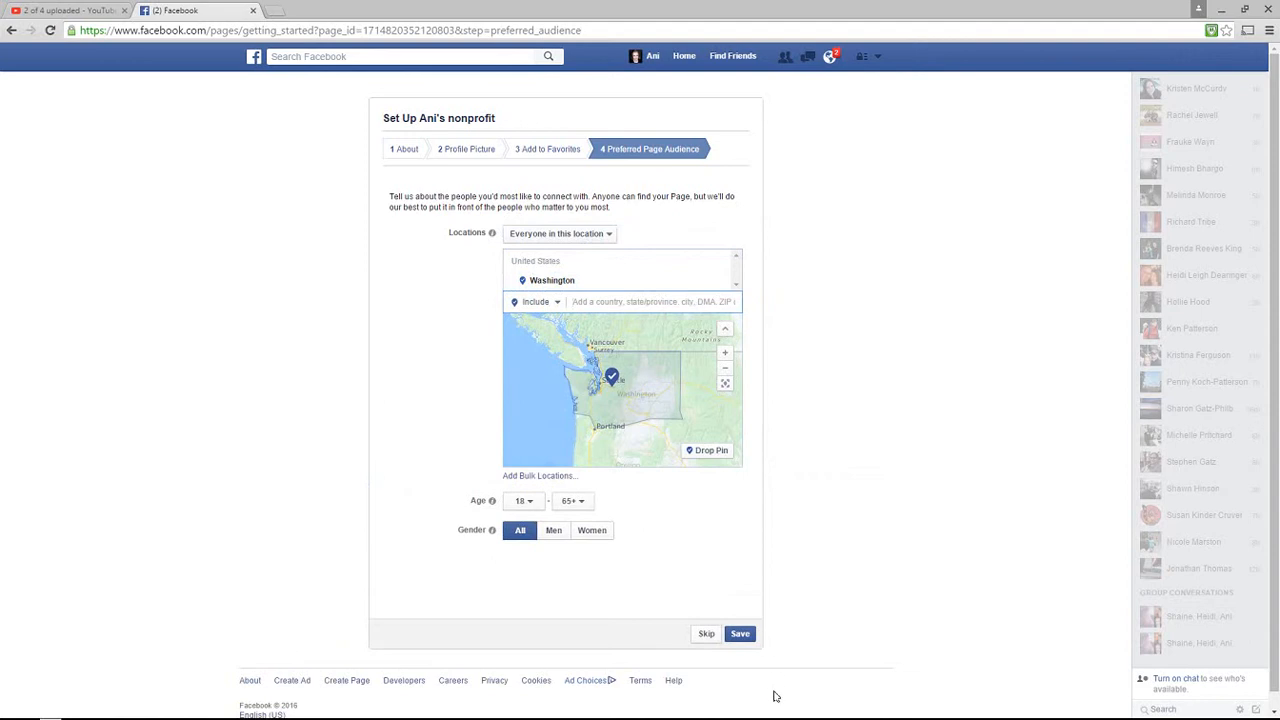
click(741, 634)
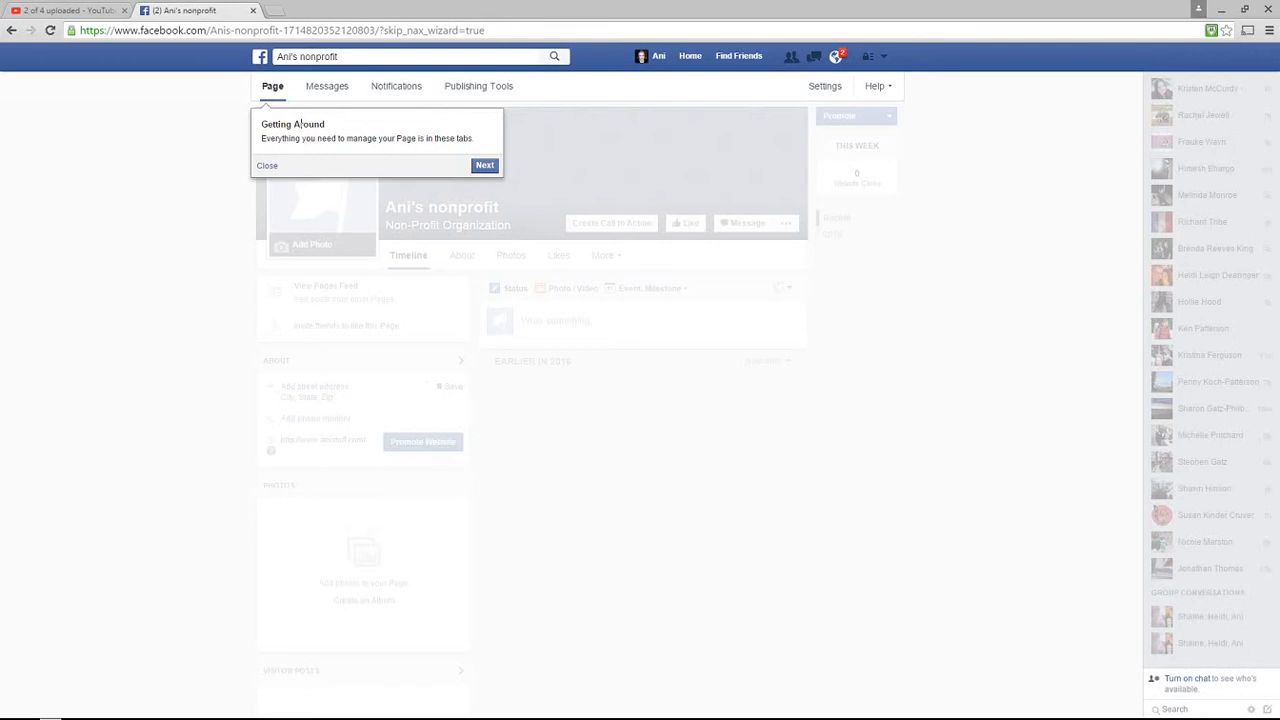
Like the Ani's nonprofit Page, preview the profile picture and cover options, then start a call-to-action button
click(484, 166)
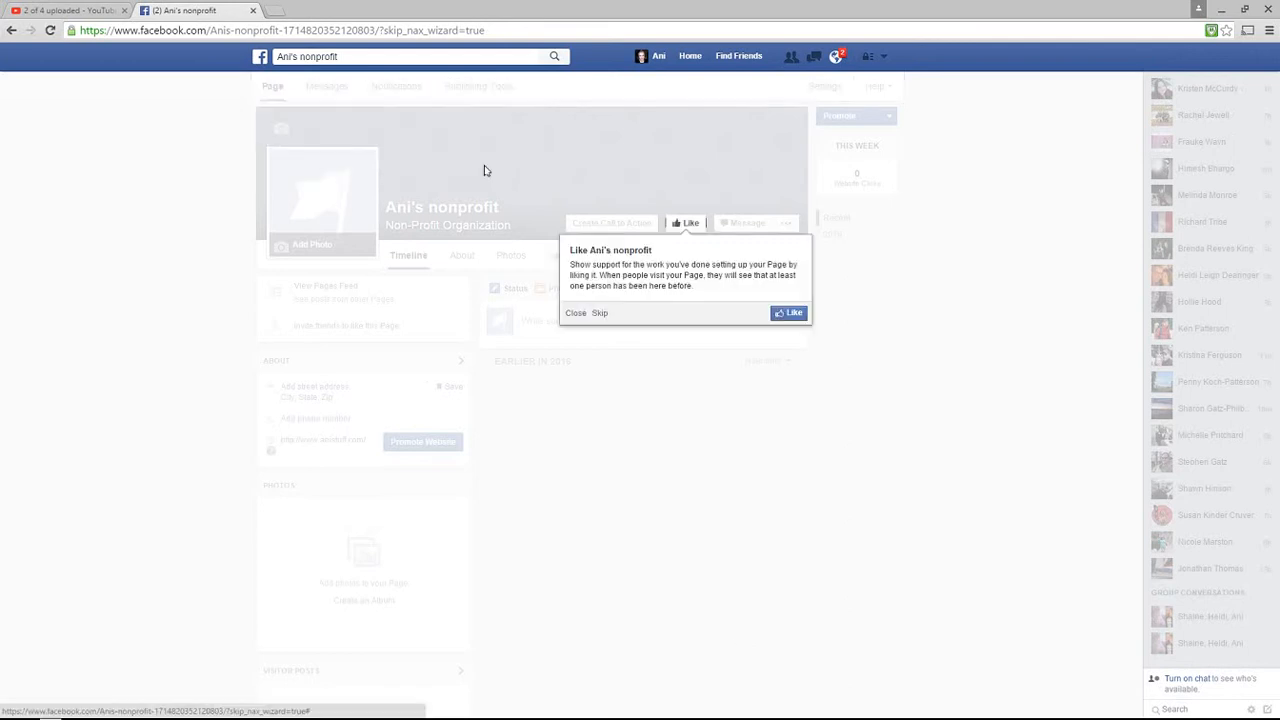
click(790, 313)
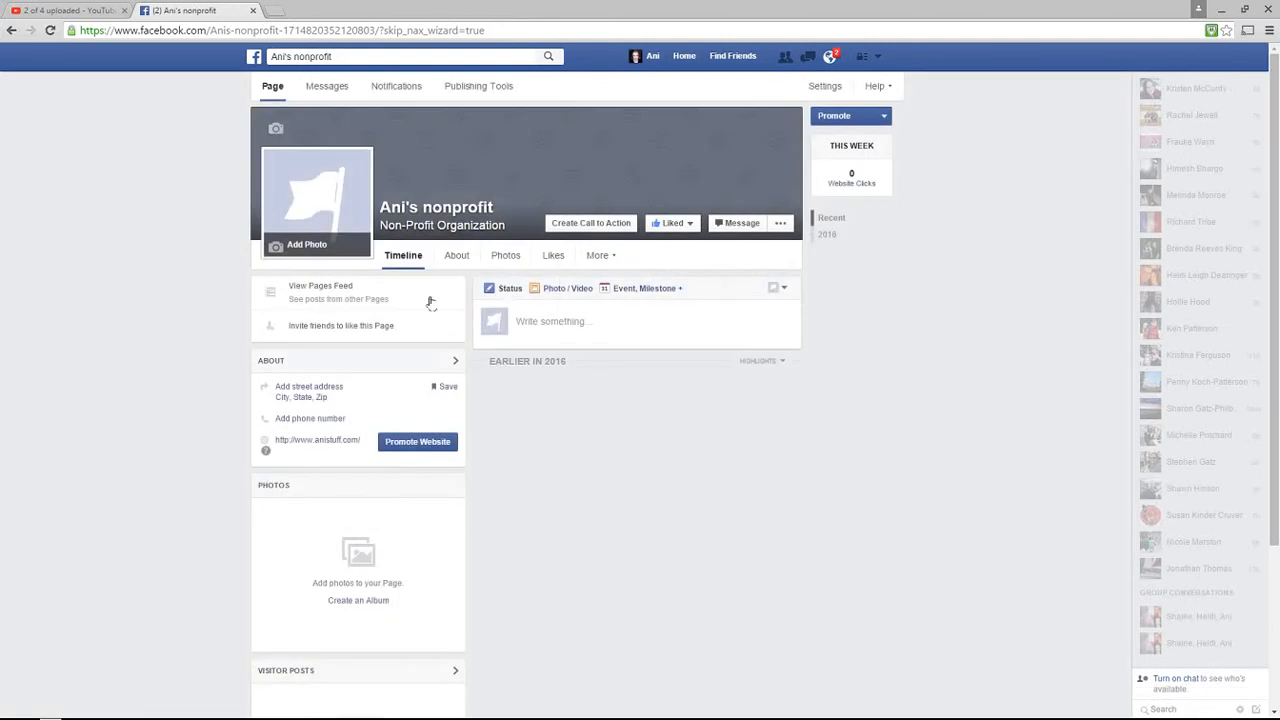
click(274, 247)
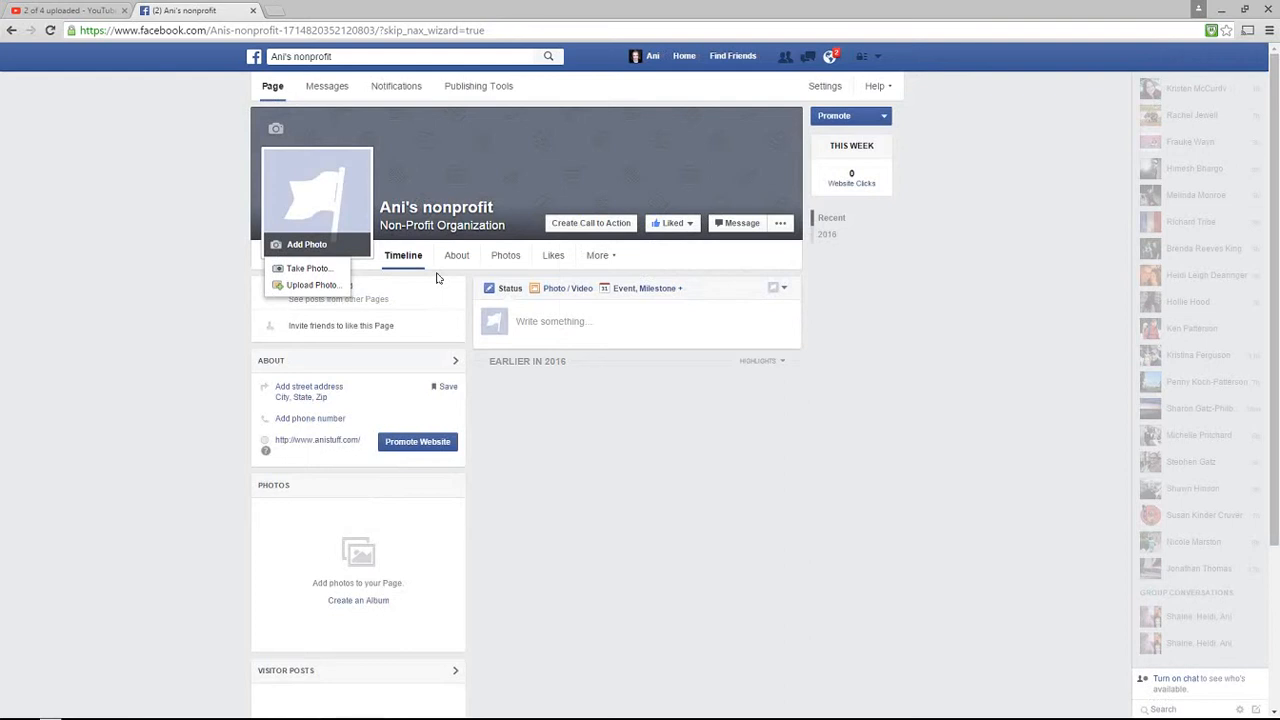
click(281, 137)
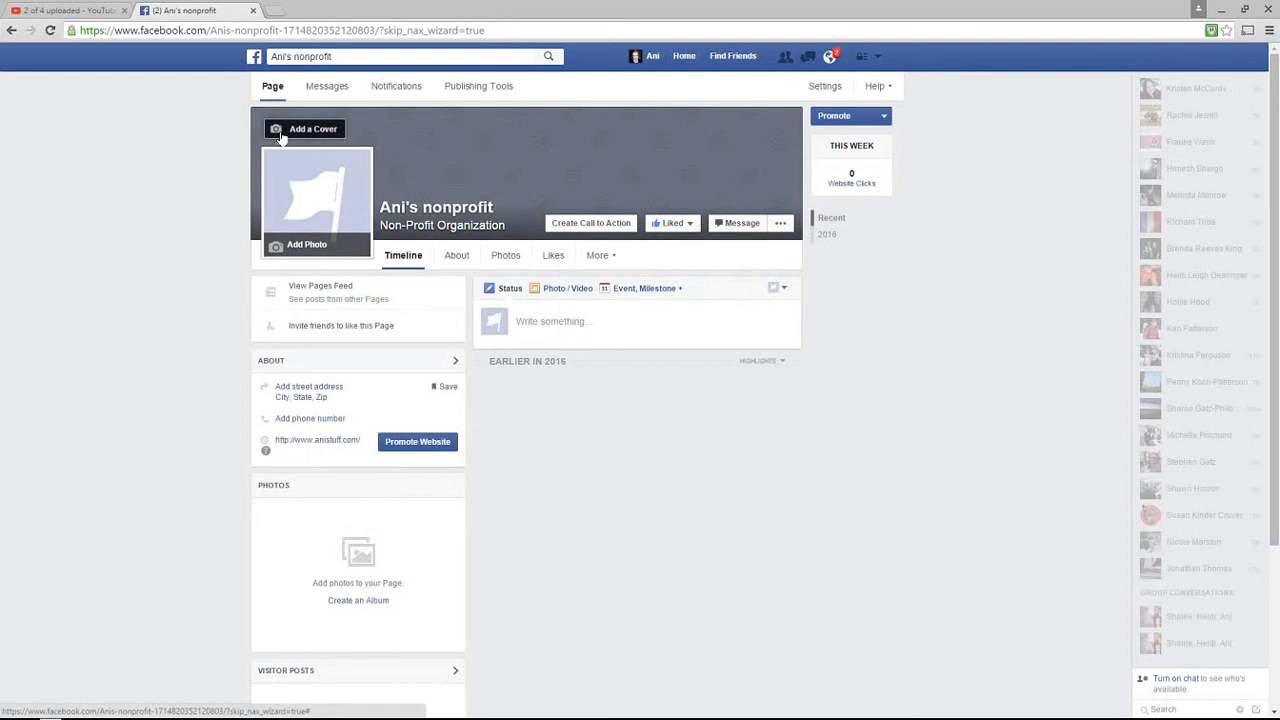
click(308, 133)
click(493, 155)
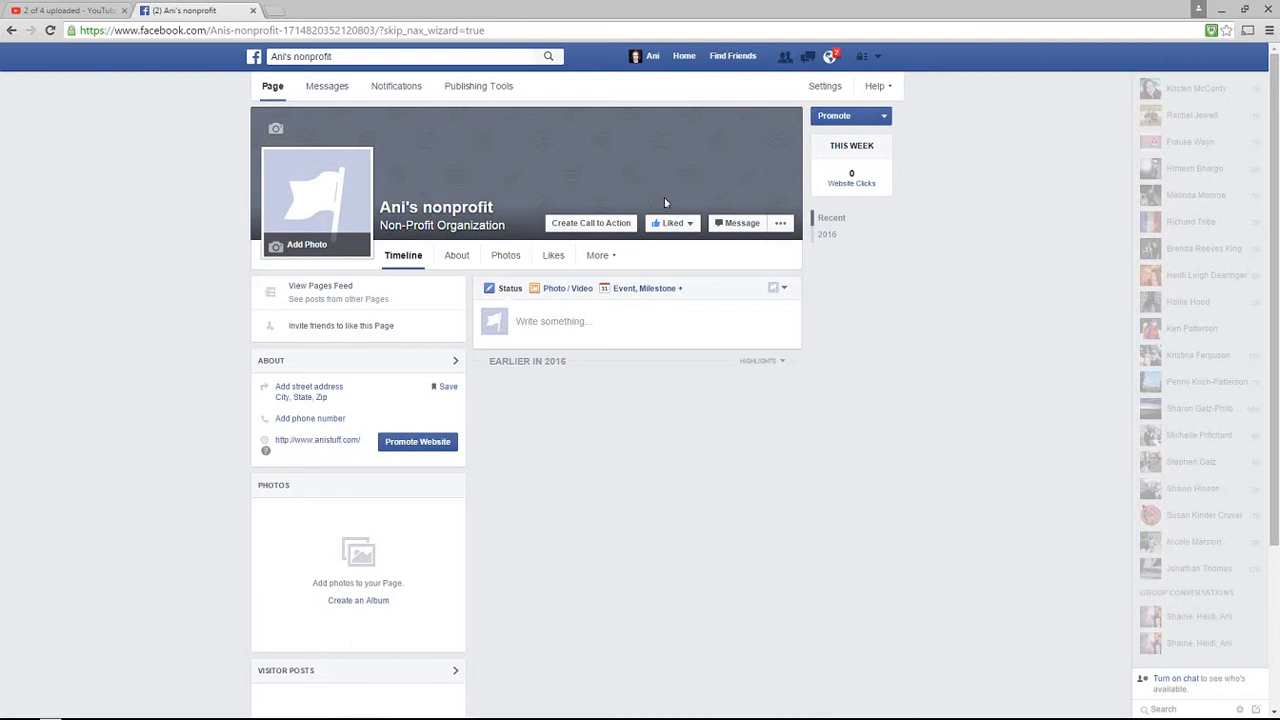
click(610, 225)
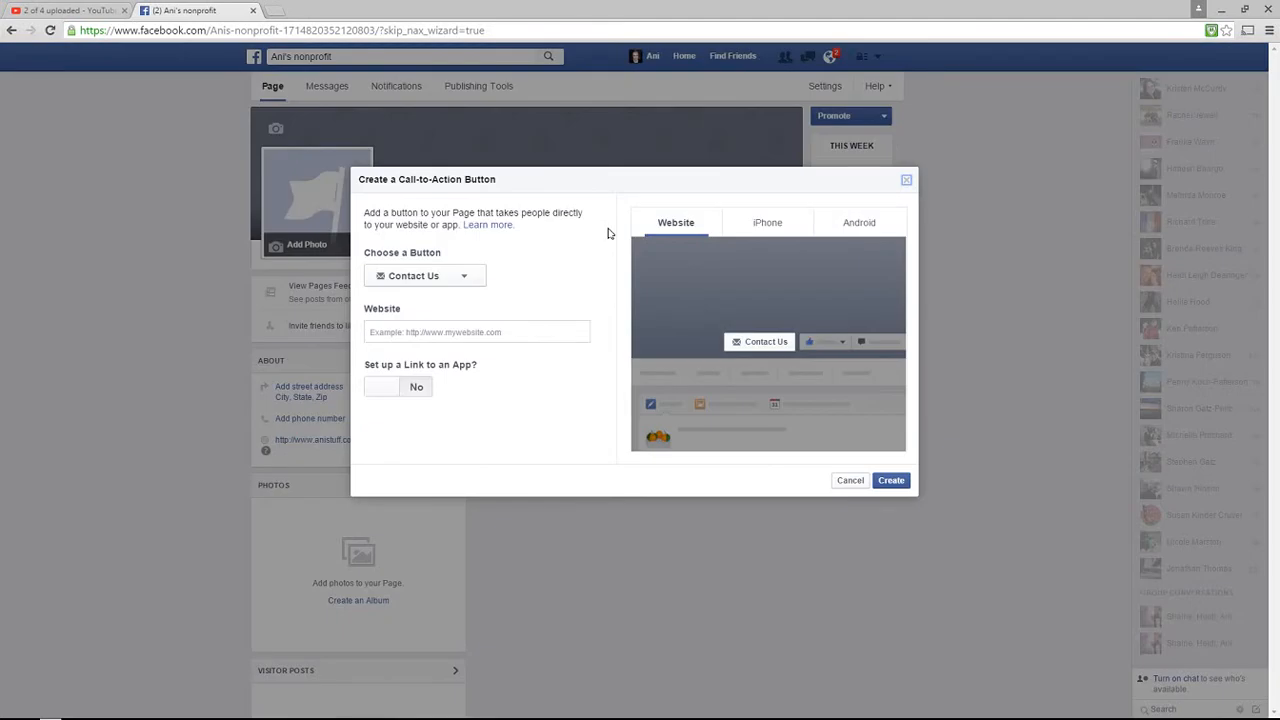
click(468, 279)
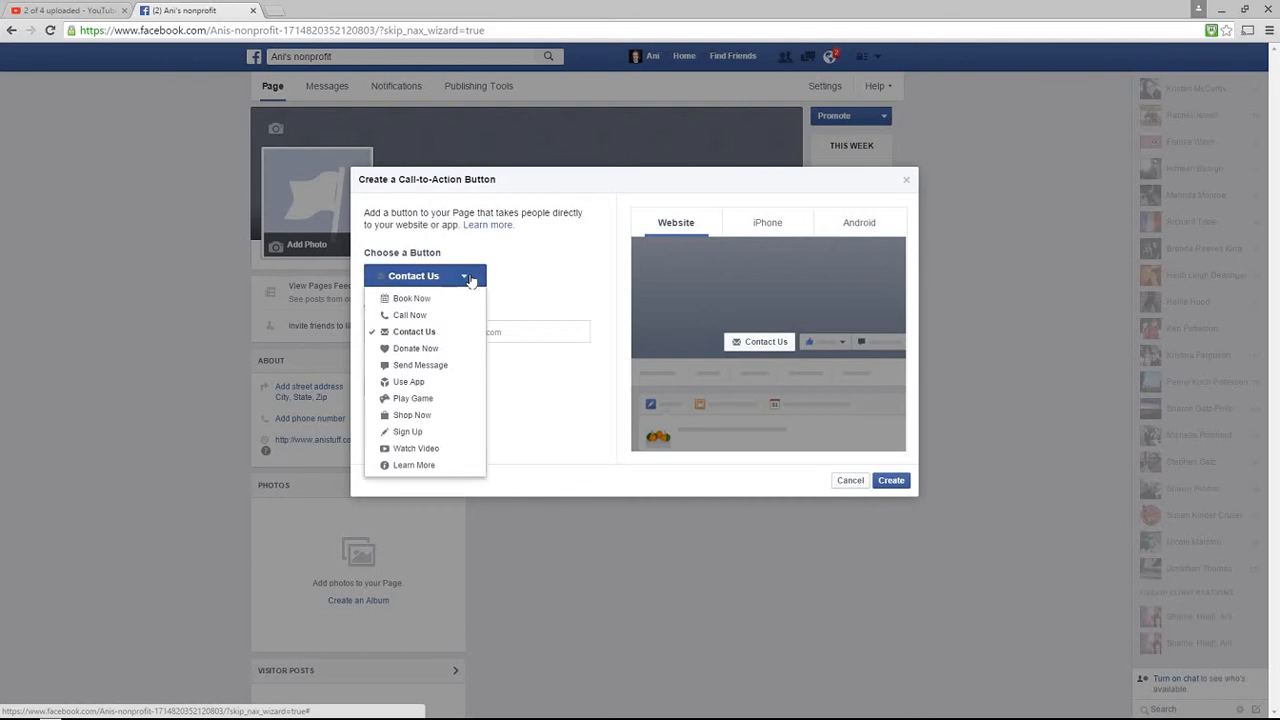
click(428, 350)
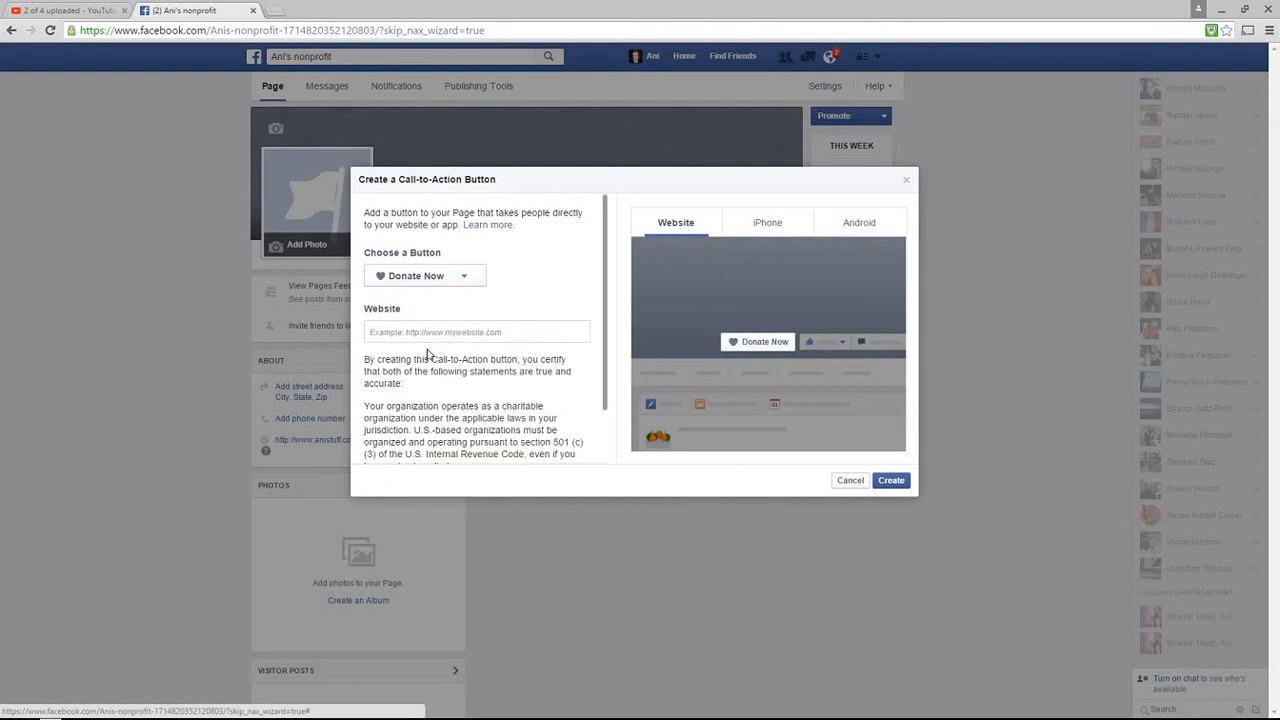
click(476, 285)
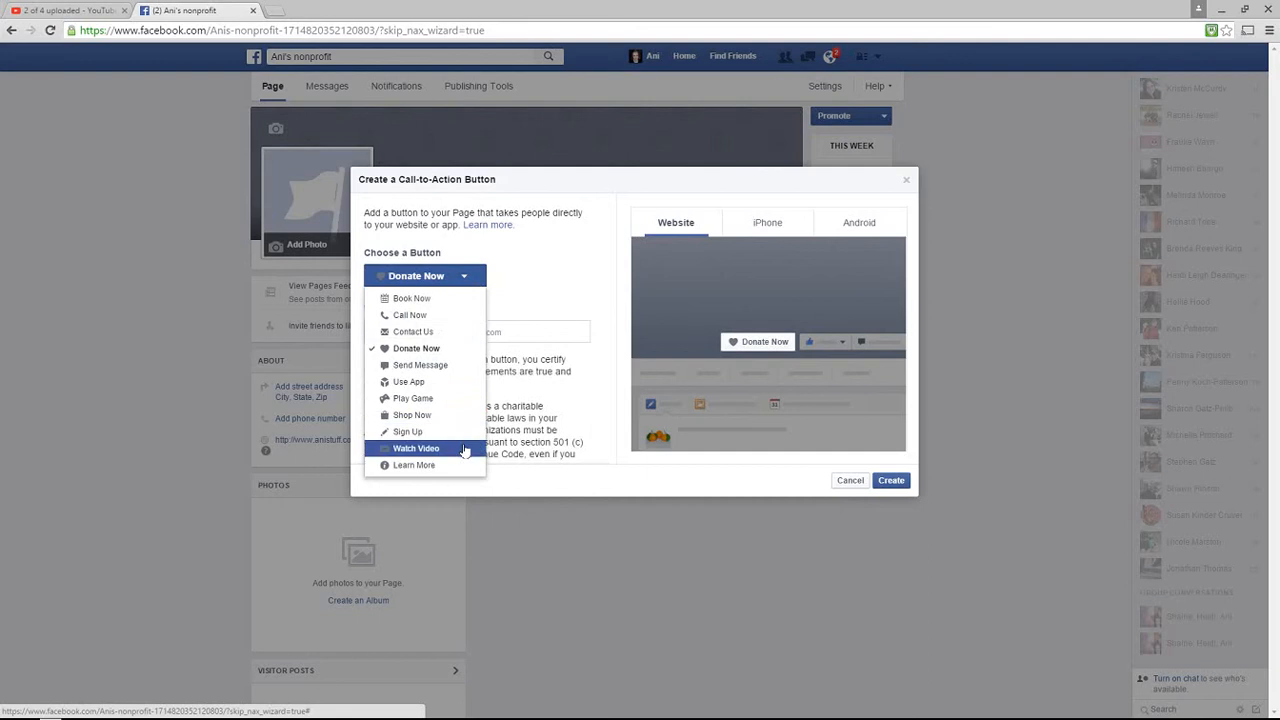
click(547, 278)
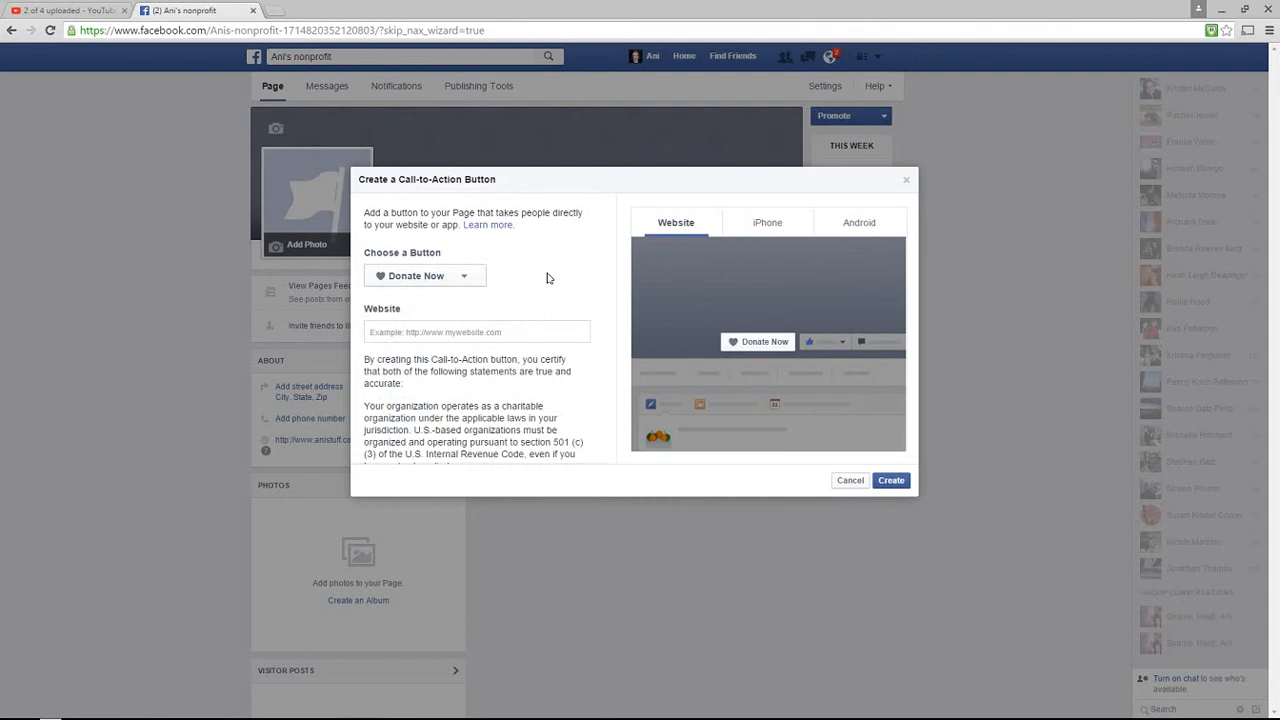
click(469, 332)
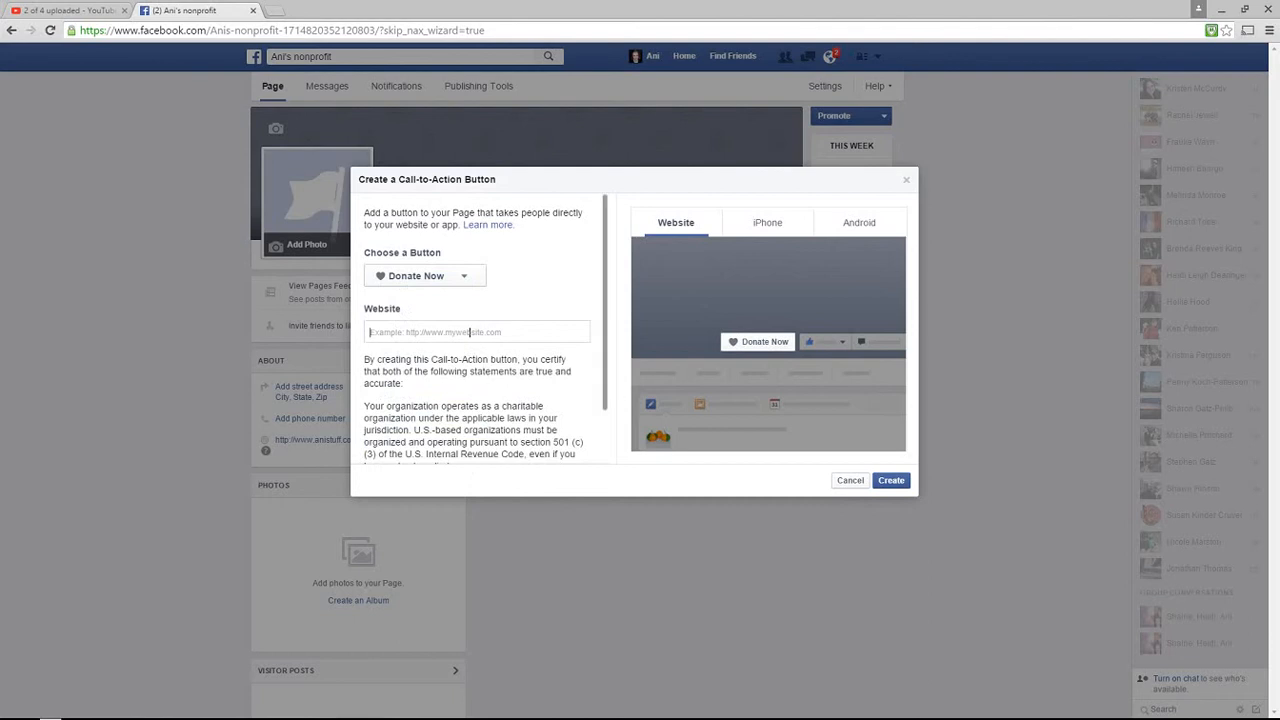
text(www.anistuff.com)
click(892, 481)
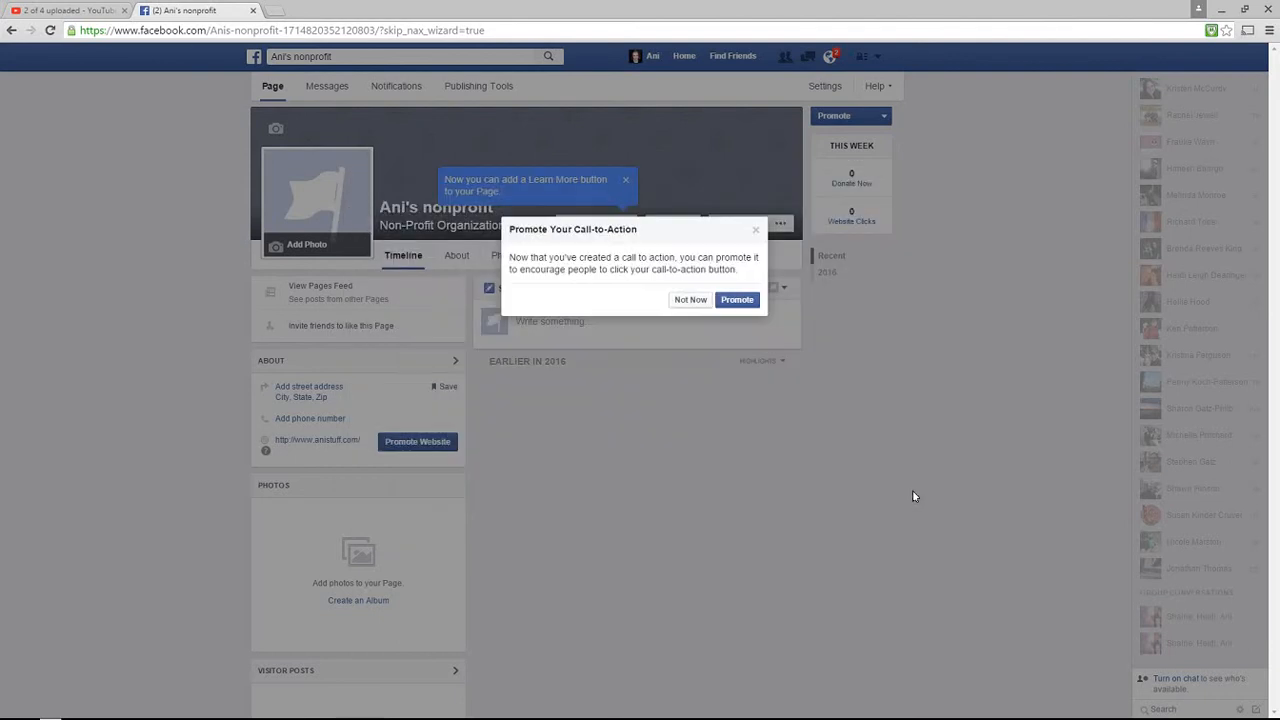
click(690, 300)
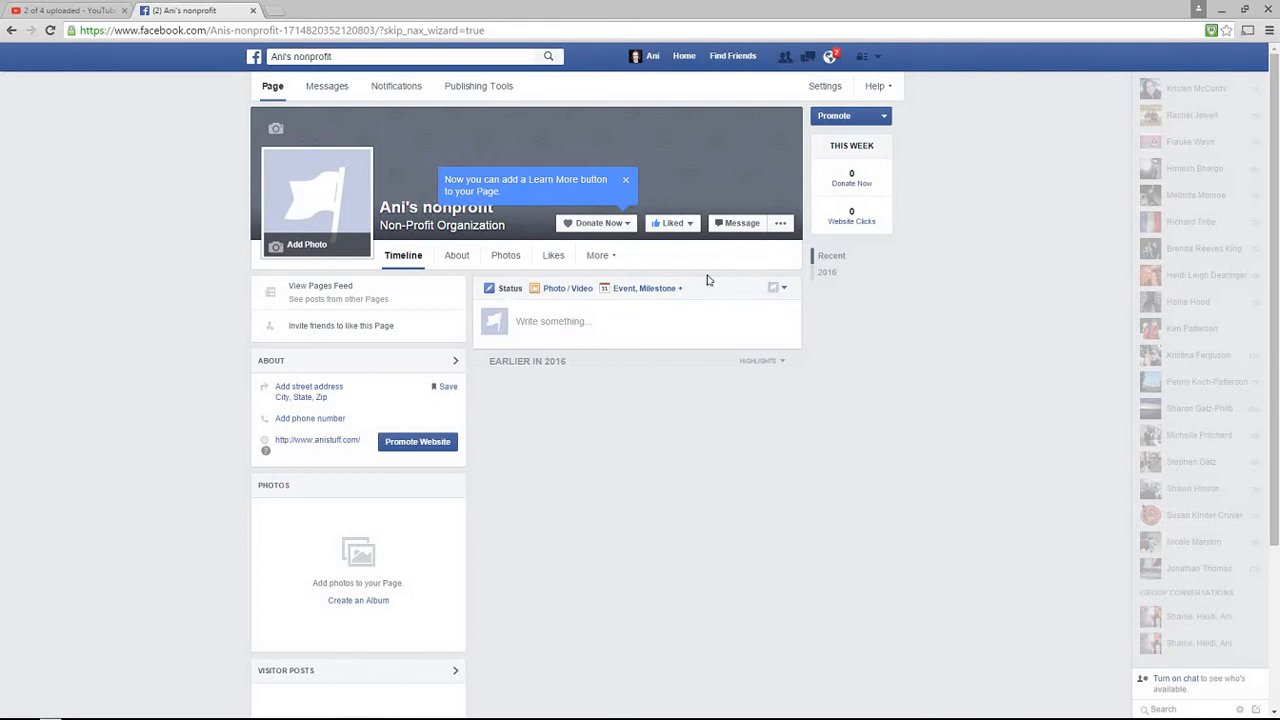
click(625, 182)
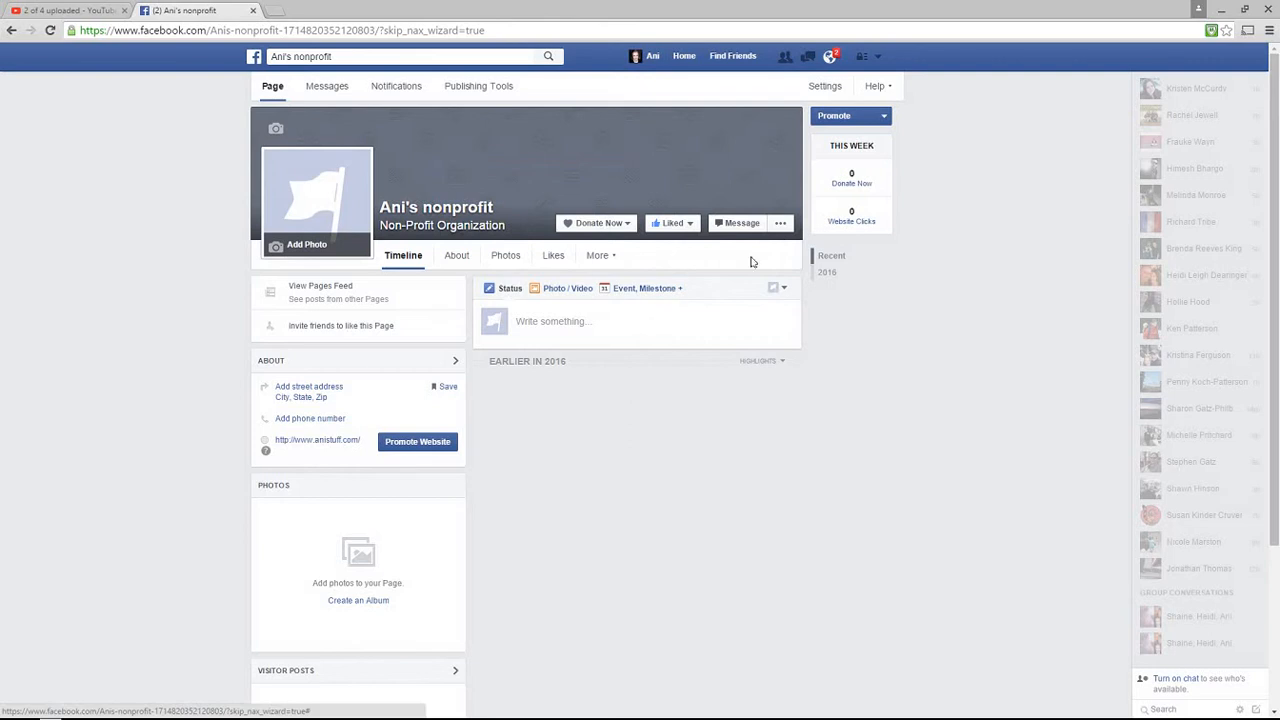
click(735, 226)
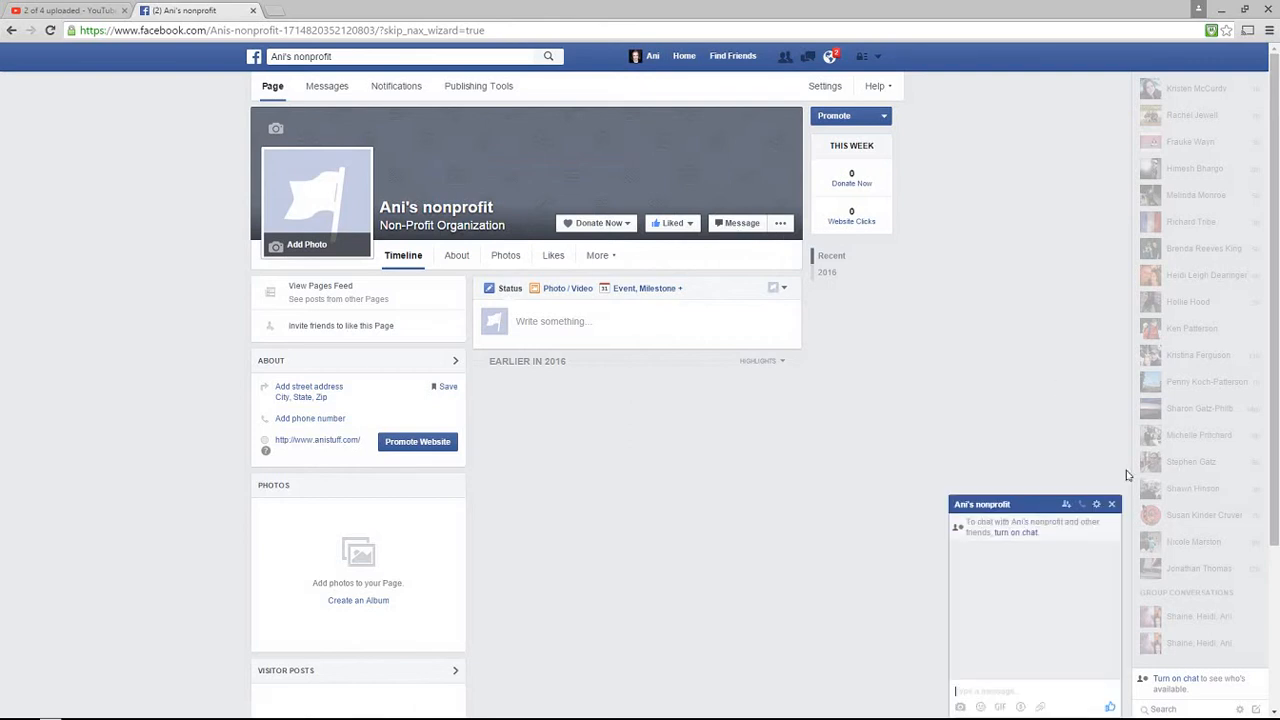
click(1112, 505)
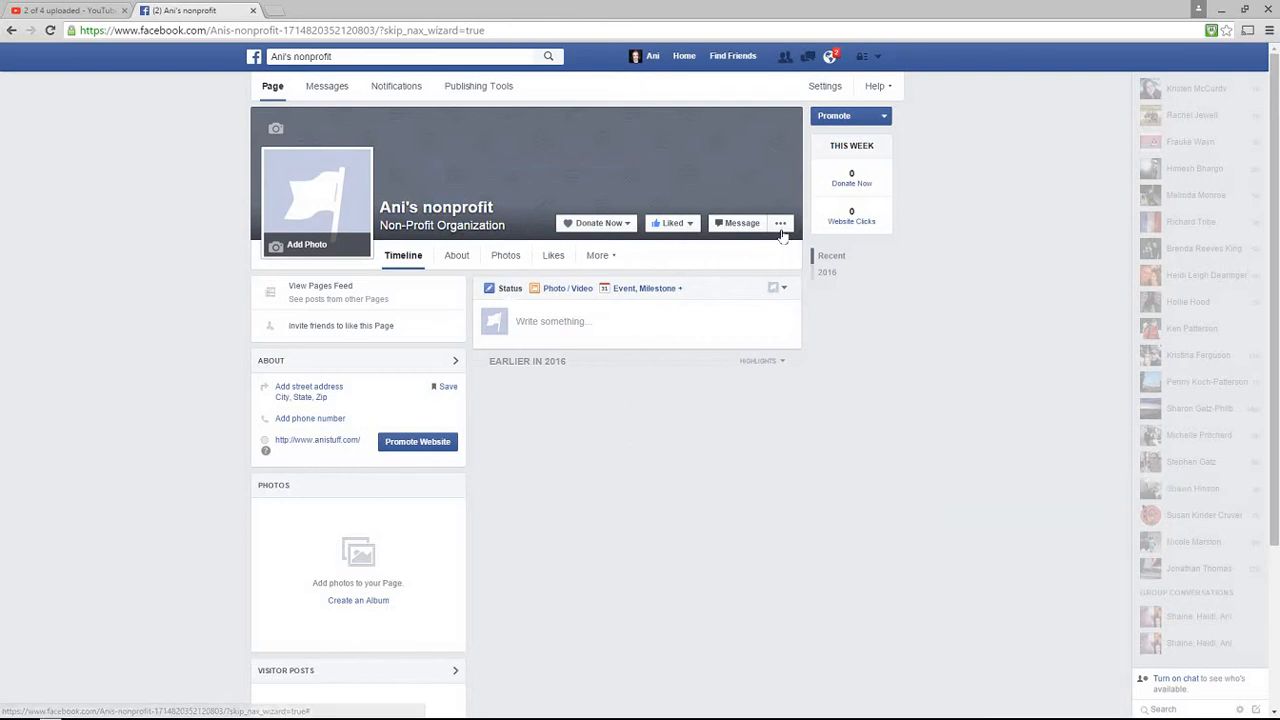
click(781, 224)
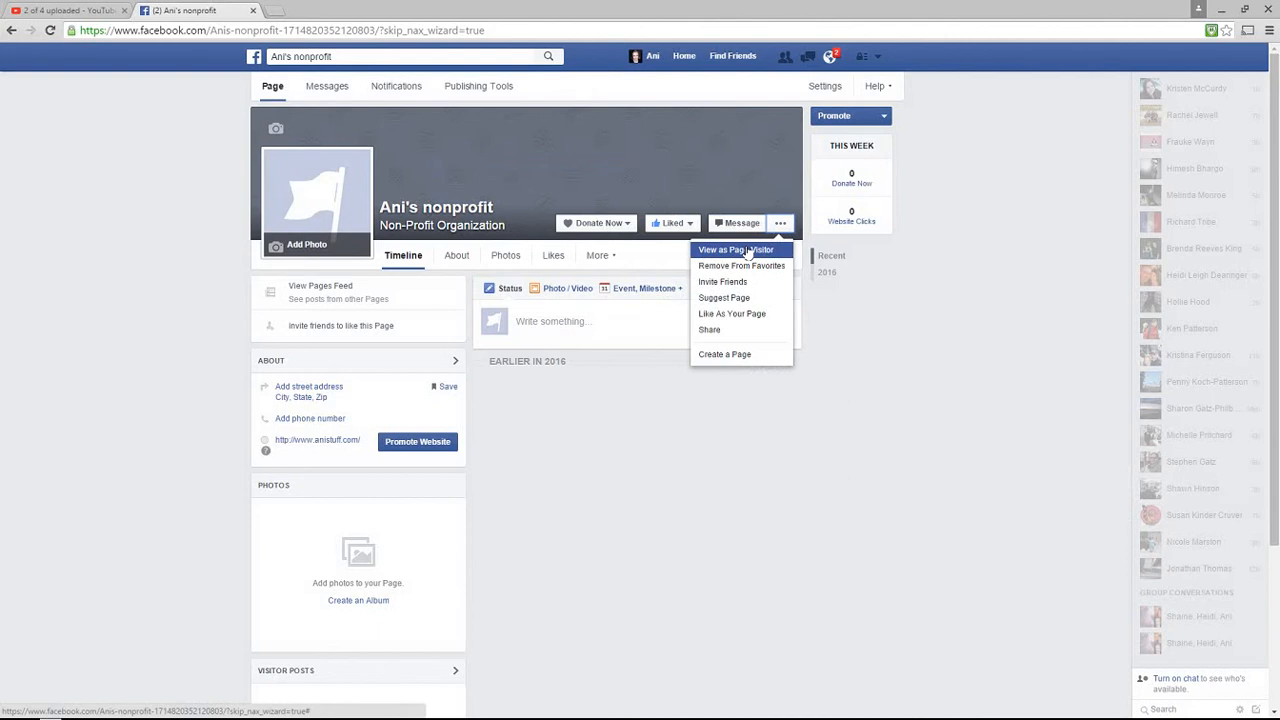
click(729, 333)
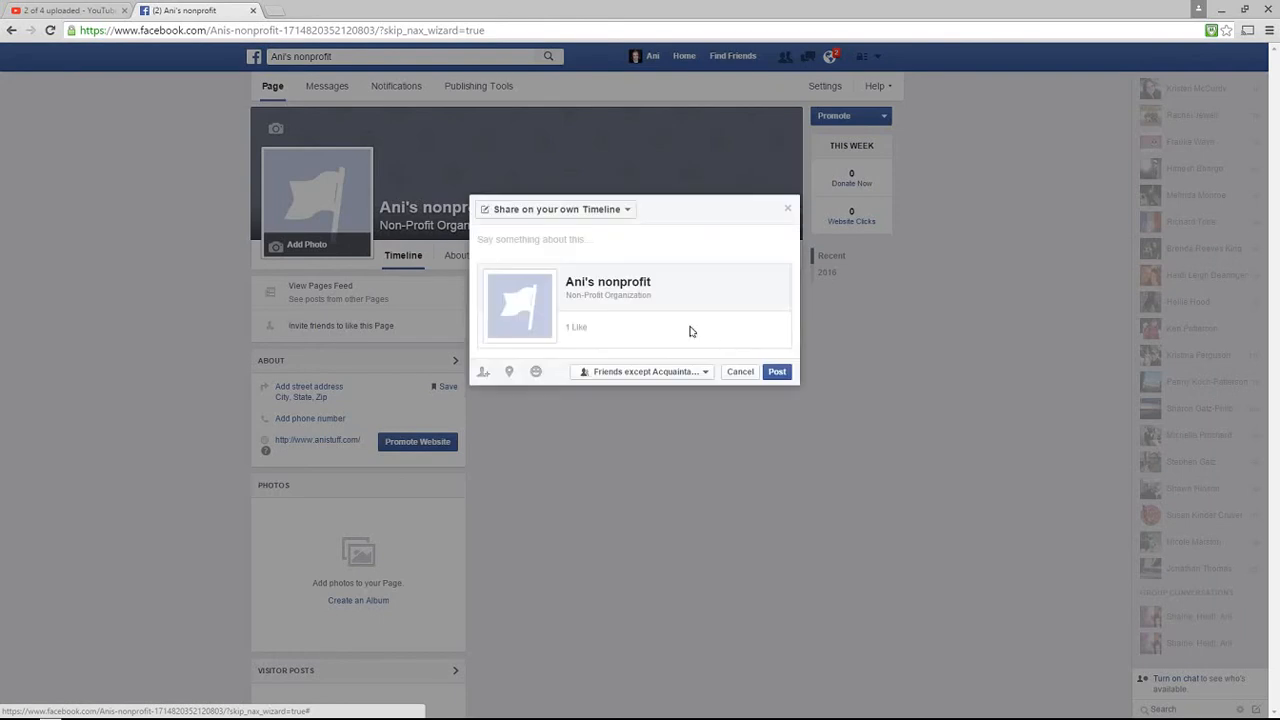
click(629, 210)
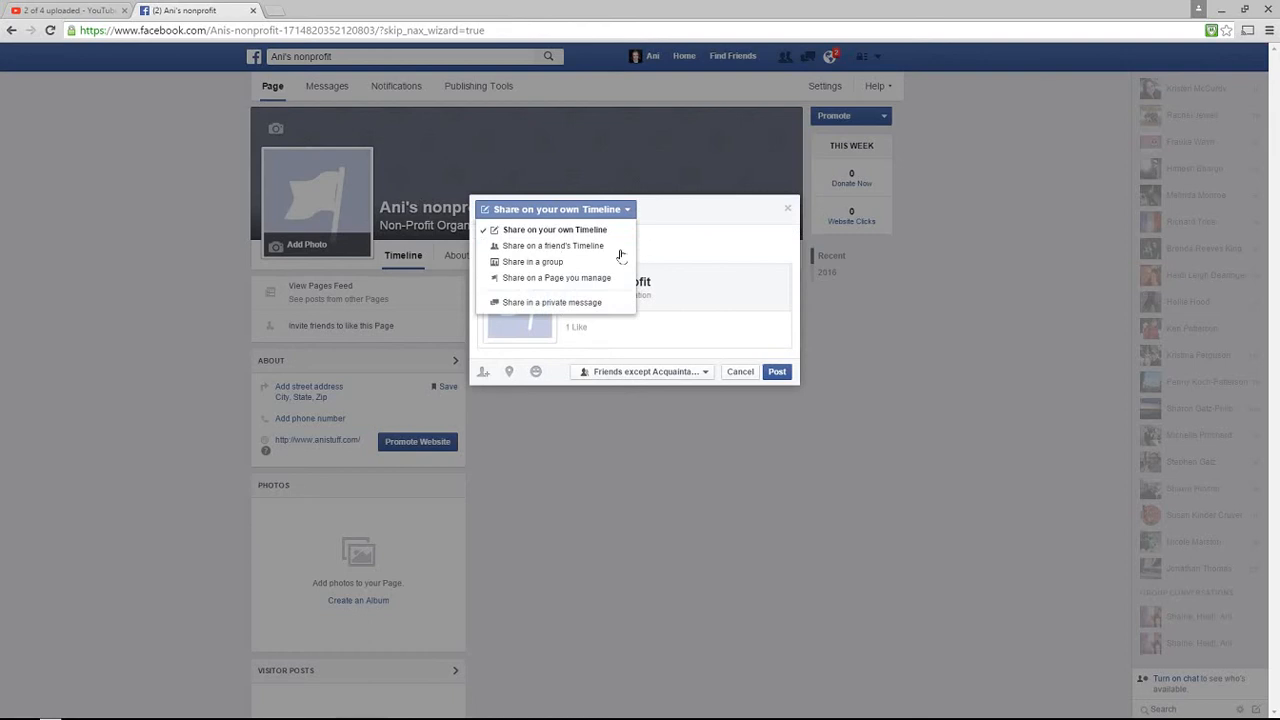
click(788, 211)
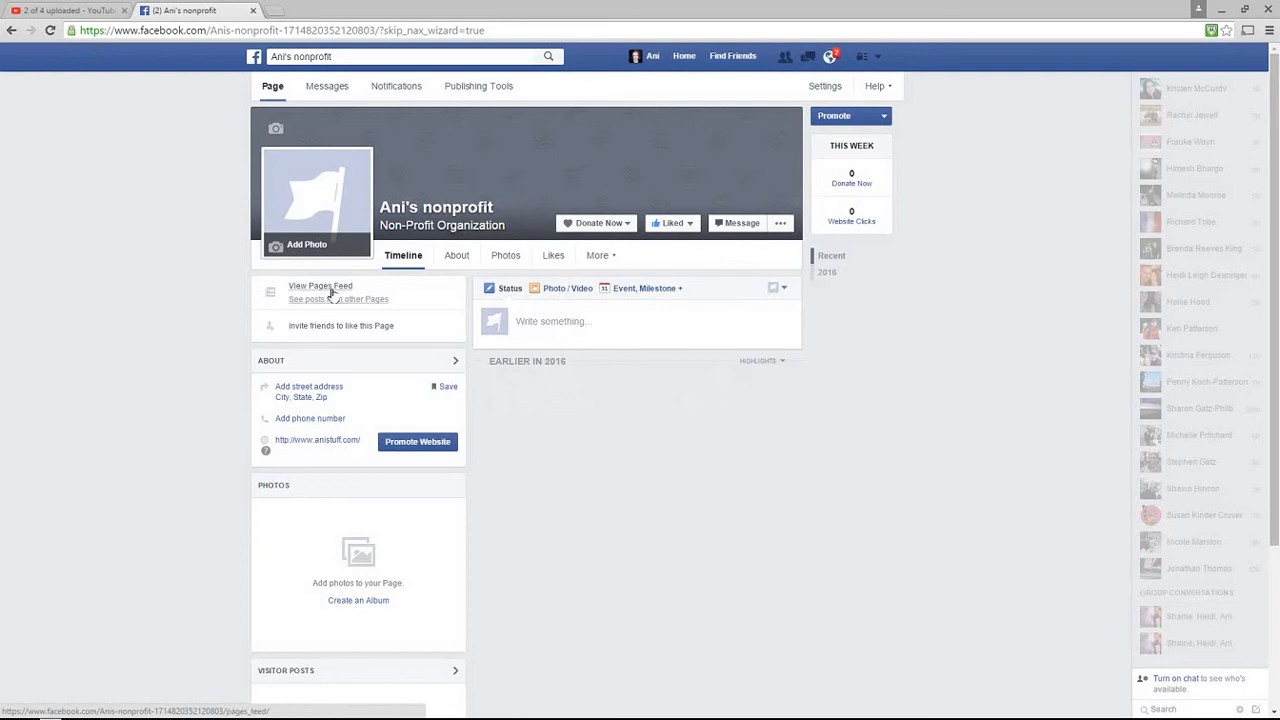
scroll(360, 612, down, 1)
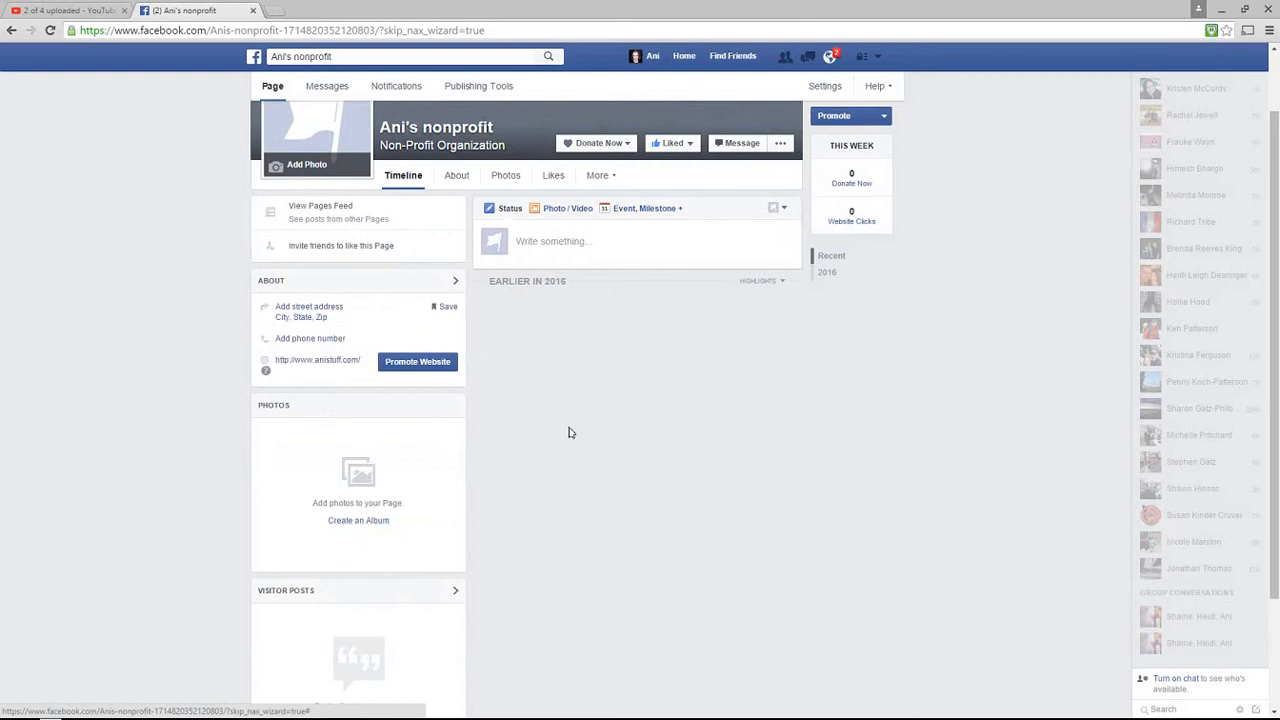
scroll(363, 565, down, 2)
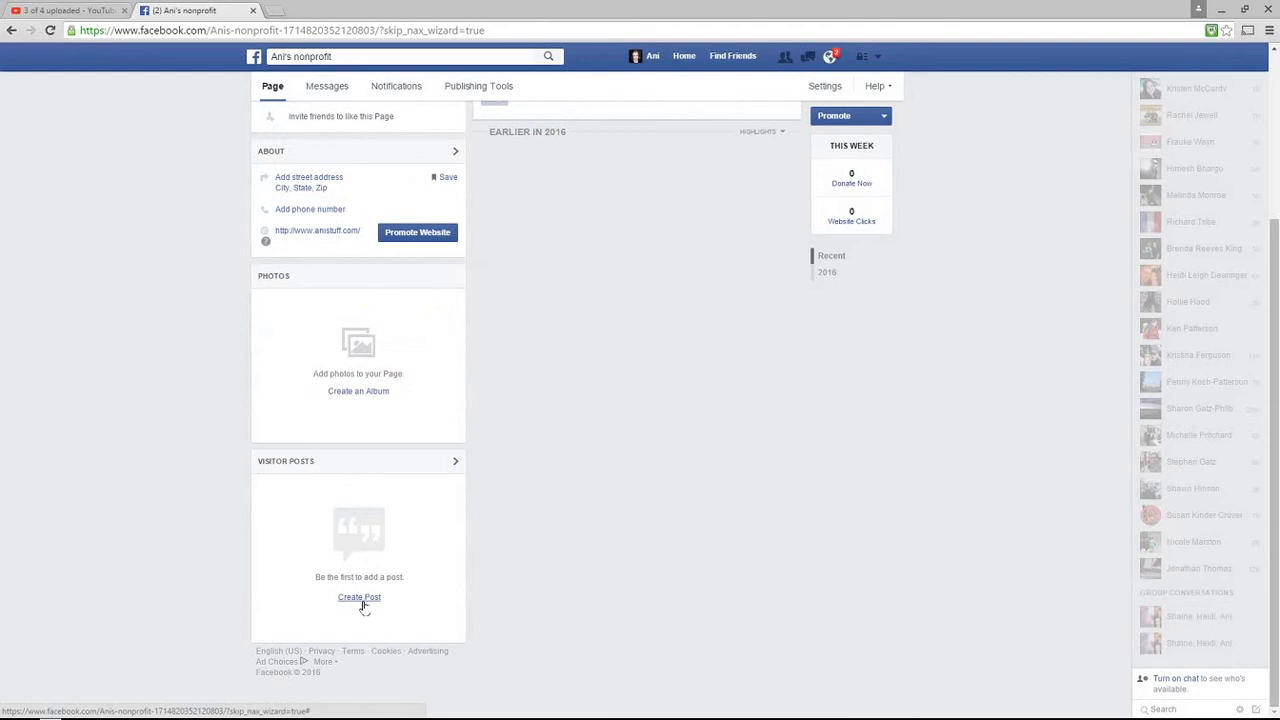
scroll(363, 604, up, 3)
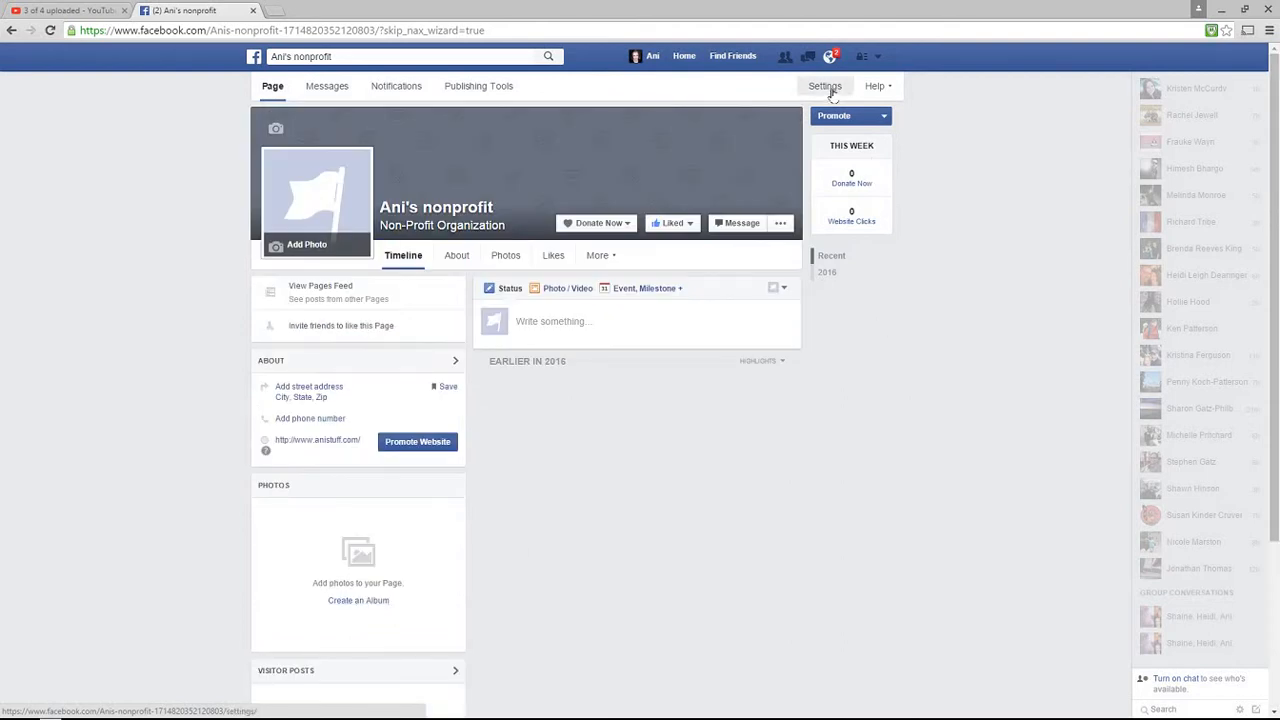
Open Ani's nonprofit Page settings to the Page Roles section, which lists one Admin
click(830, 90)
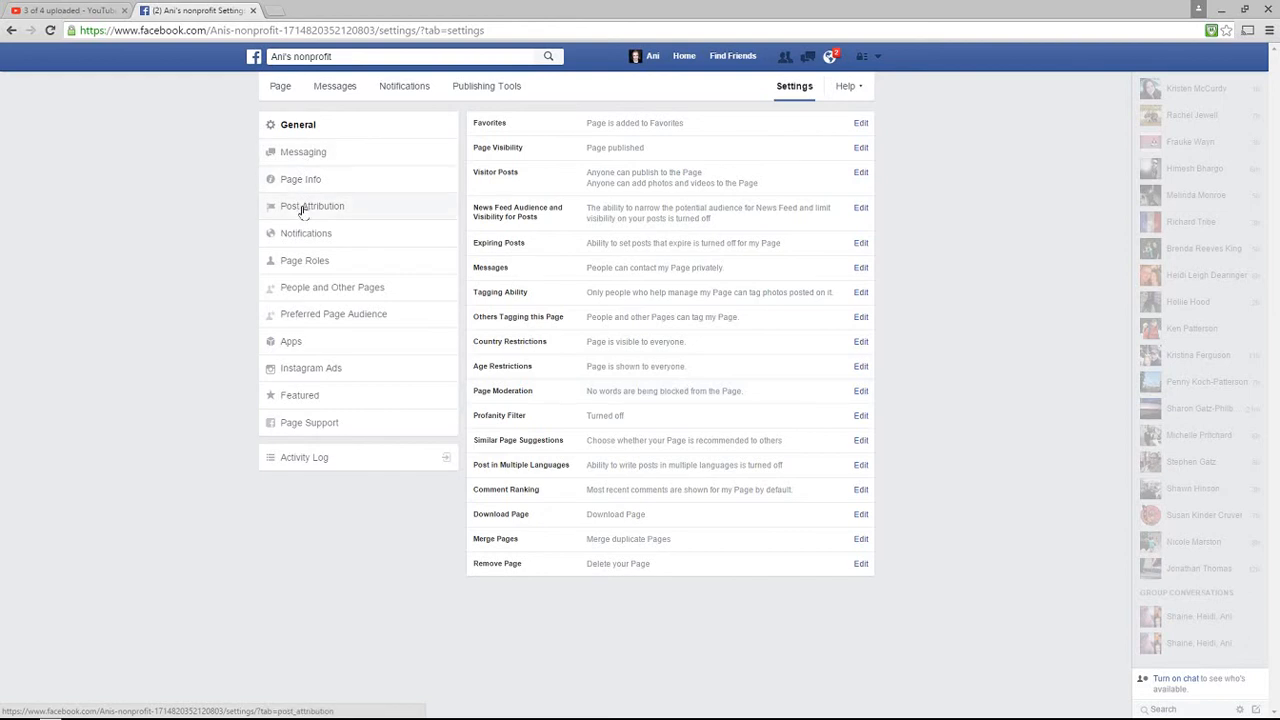
click(305, 261)
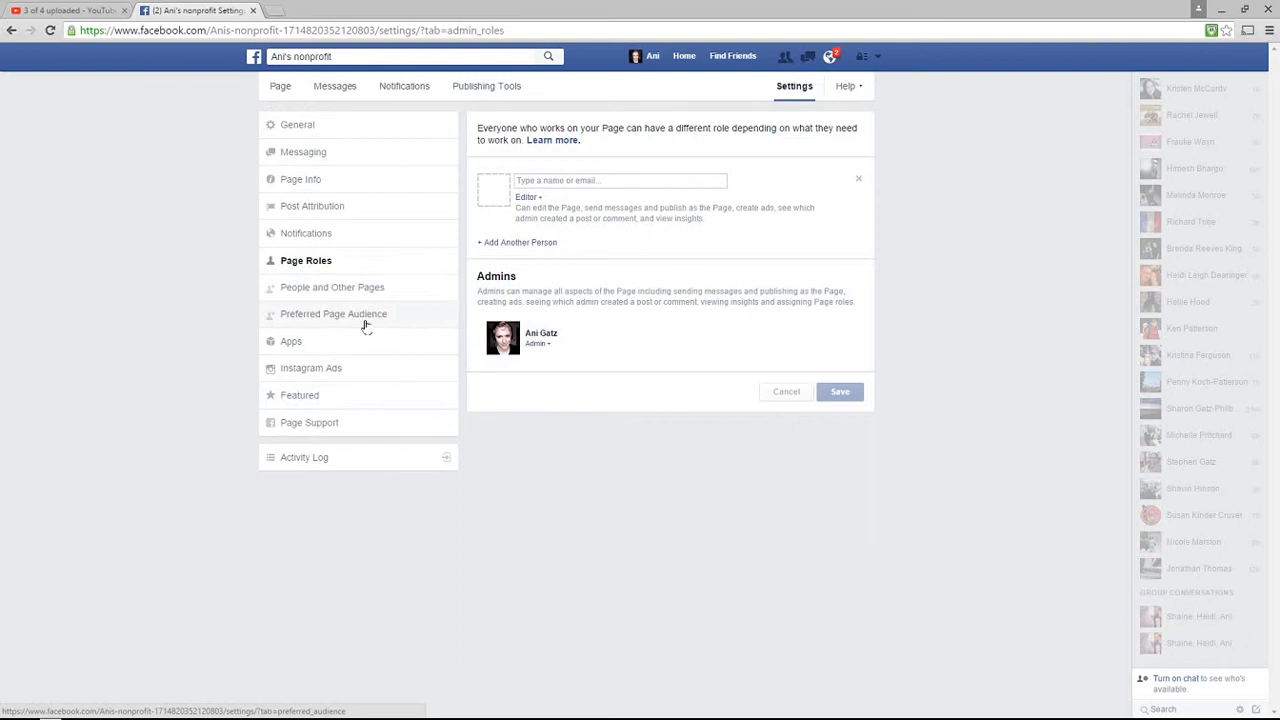
Review the available Page roles, leaving Editor unchanged, then show the Page's General settings
click(555, 181)
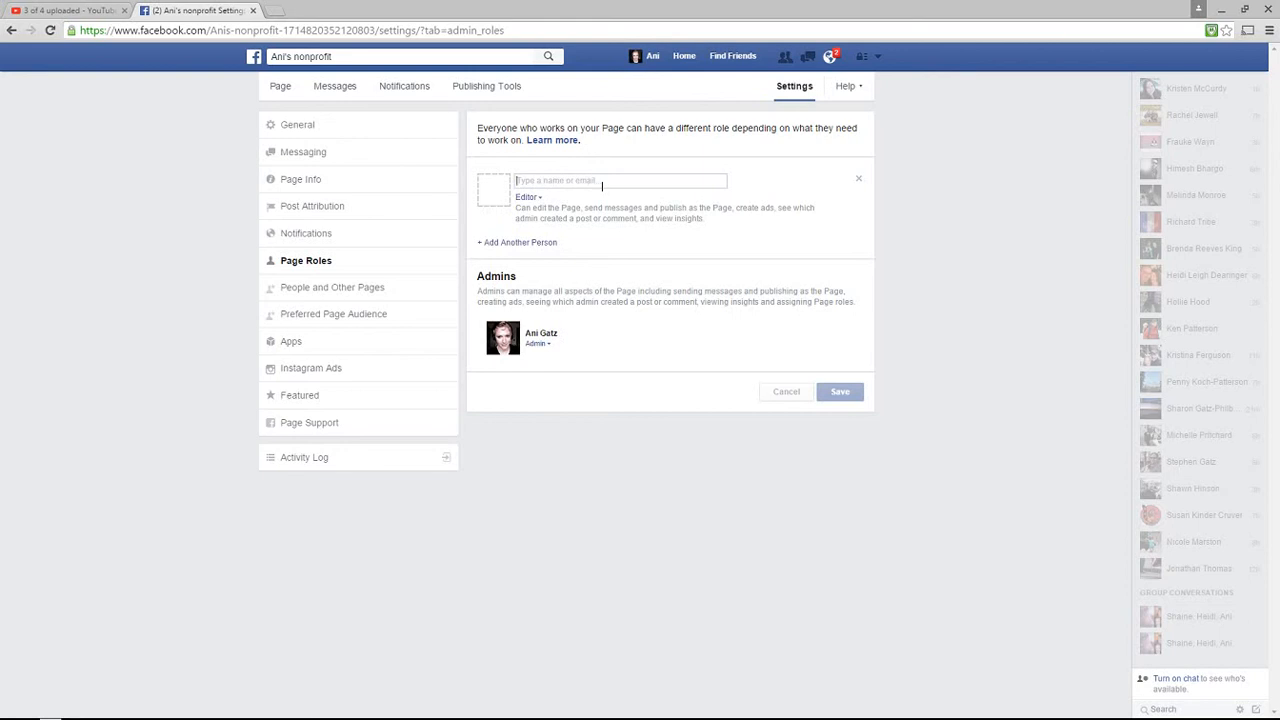
click(538, 199)
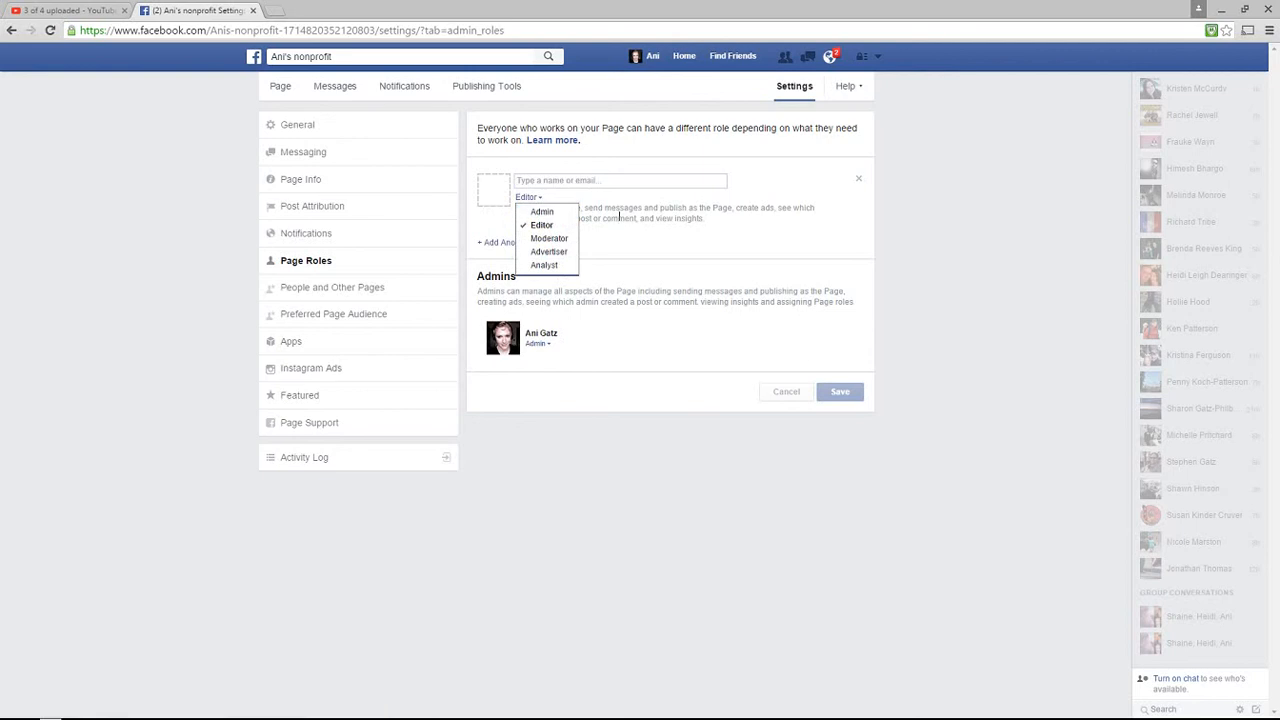
click(619, 216)
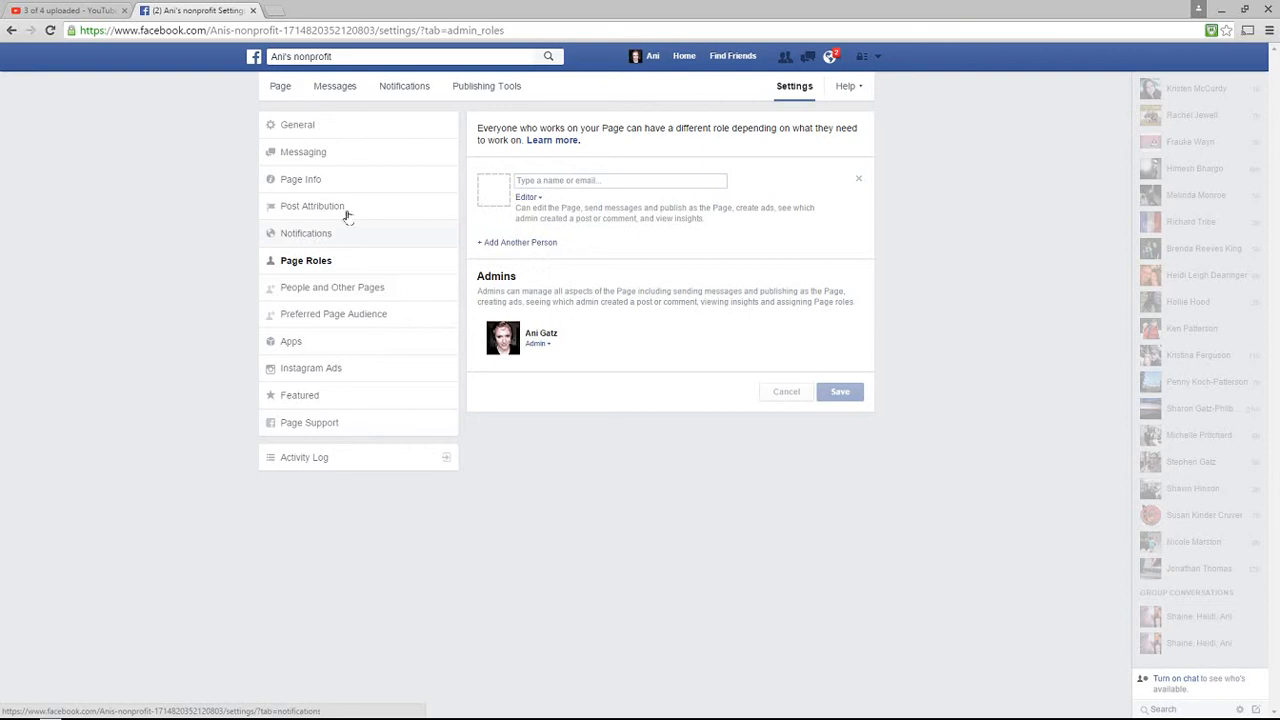
click(313, 130)
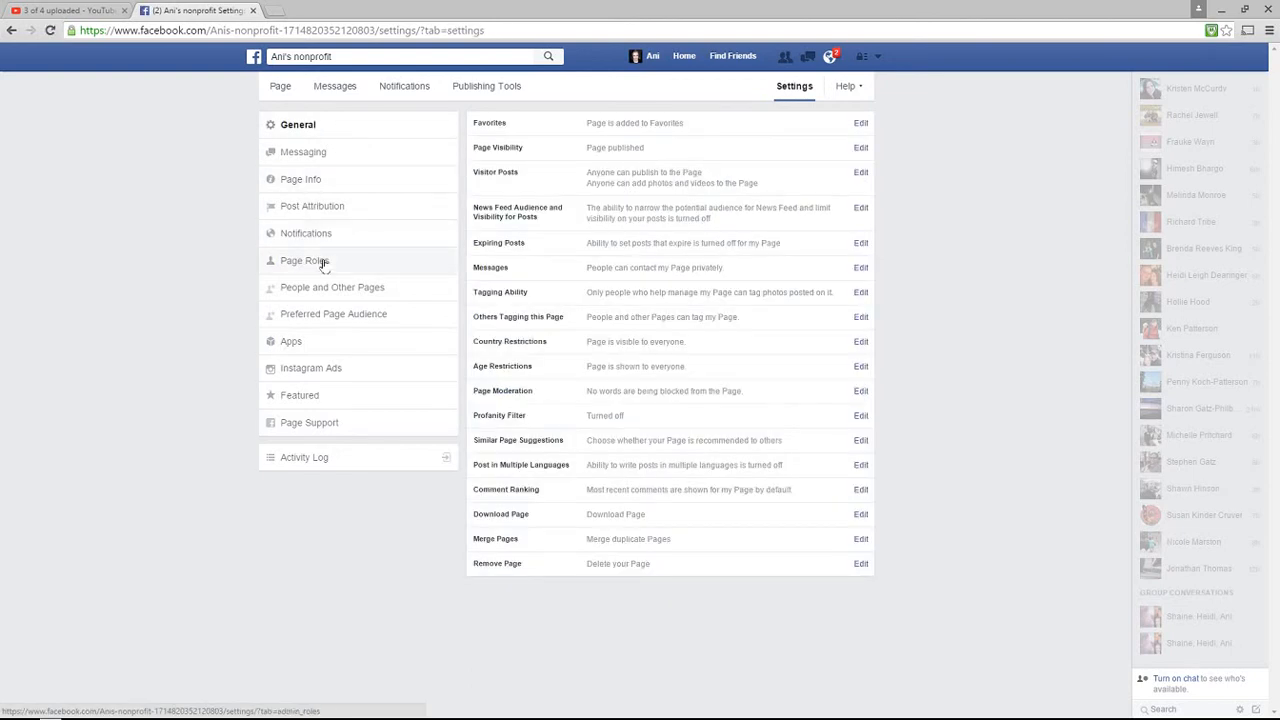
Check that Post Attribution is set to post as Ani's nonprofit, then return to the timeline
click(328, 208)
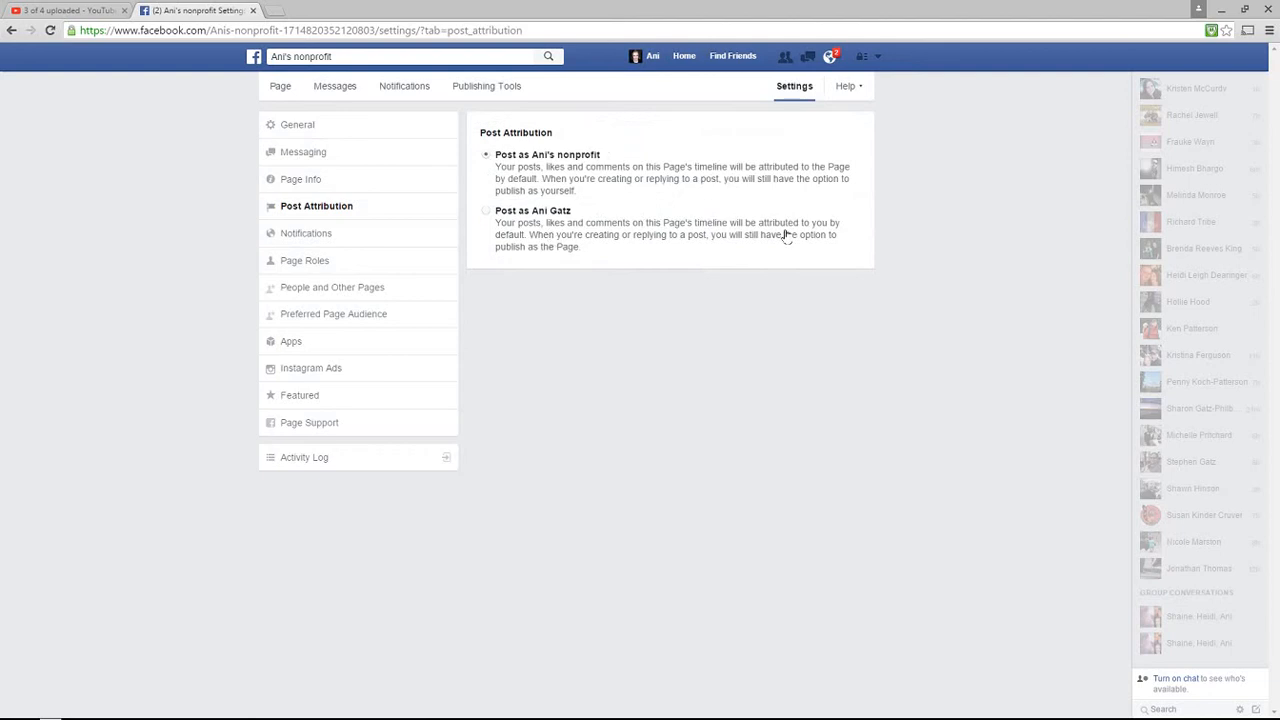
click(280, 86)
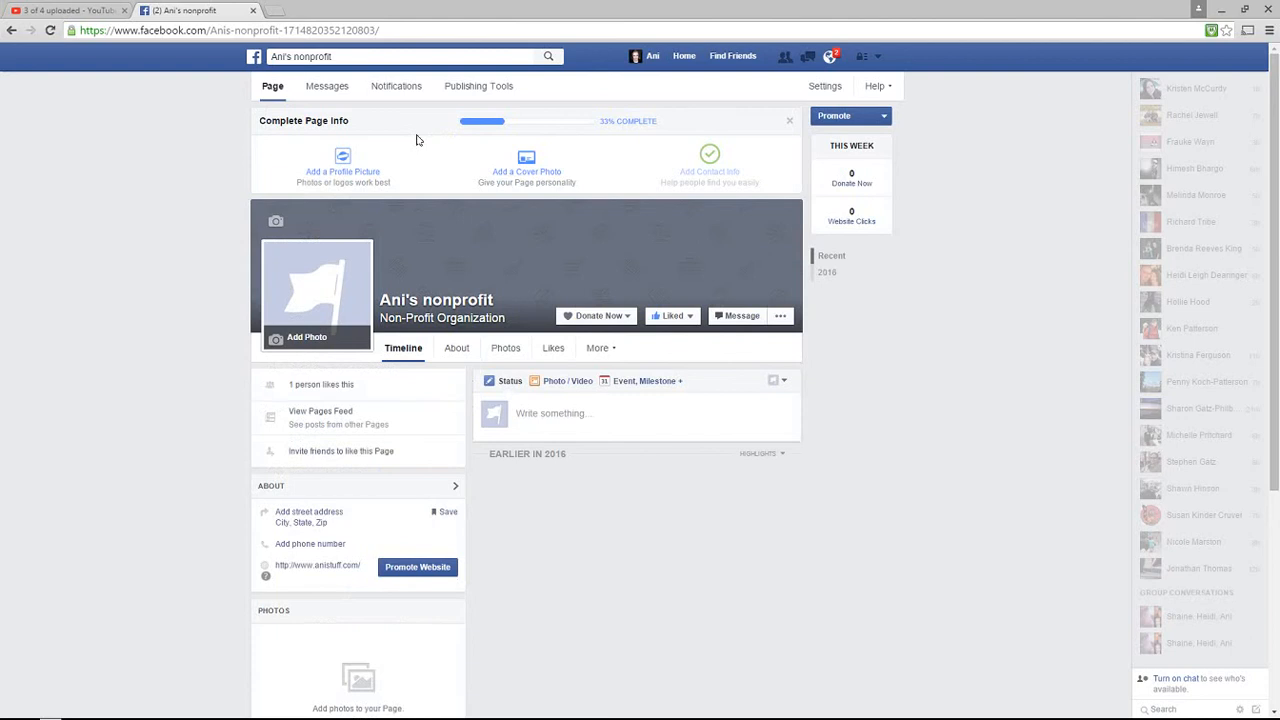
Filter the Page's notifications by Likes, Comments, Shares and then Other
click(398, 86)
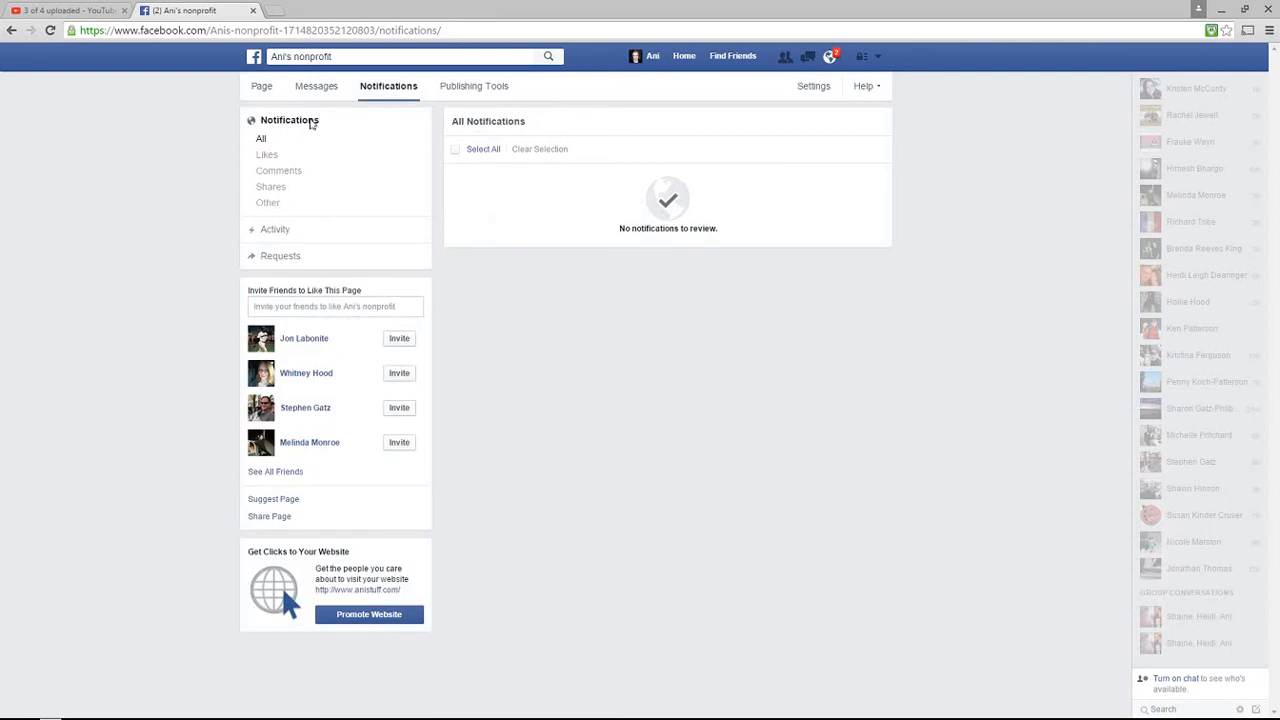
click(266, 155)
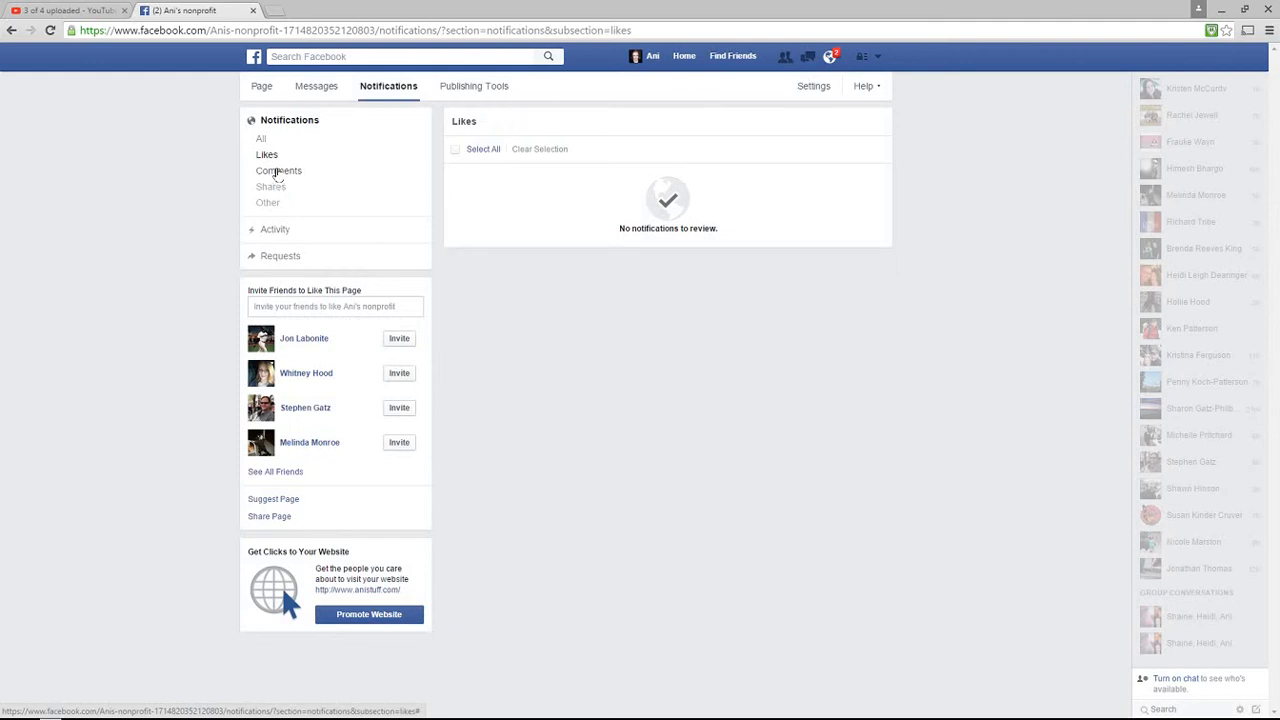
click(278, 171)
click(272, 188)
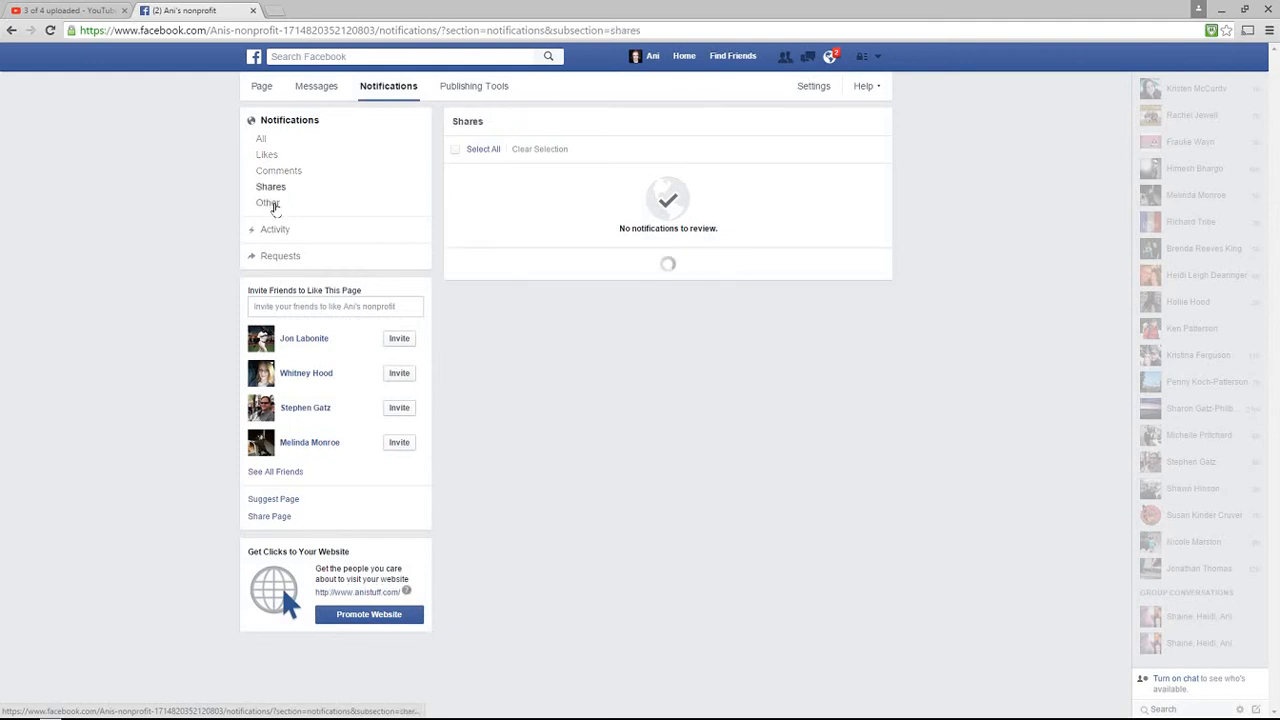
click(269, 204)
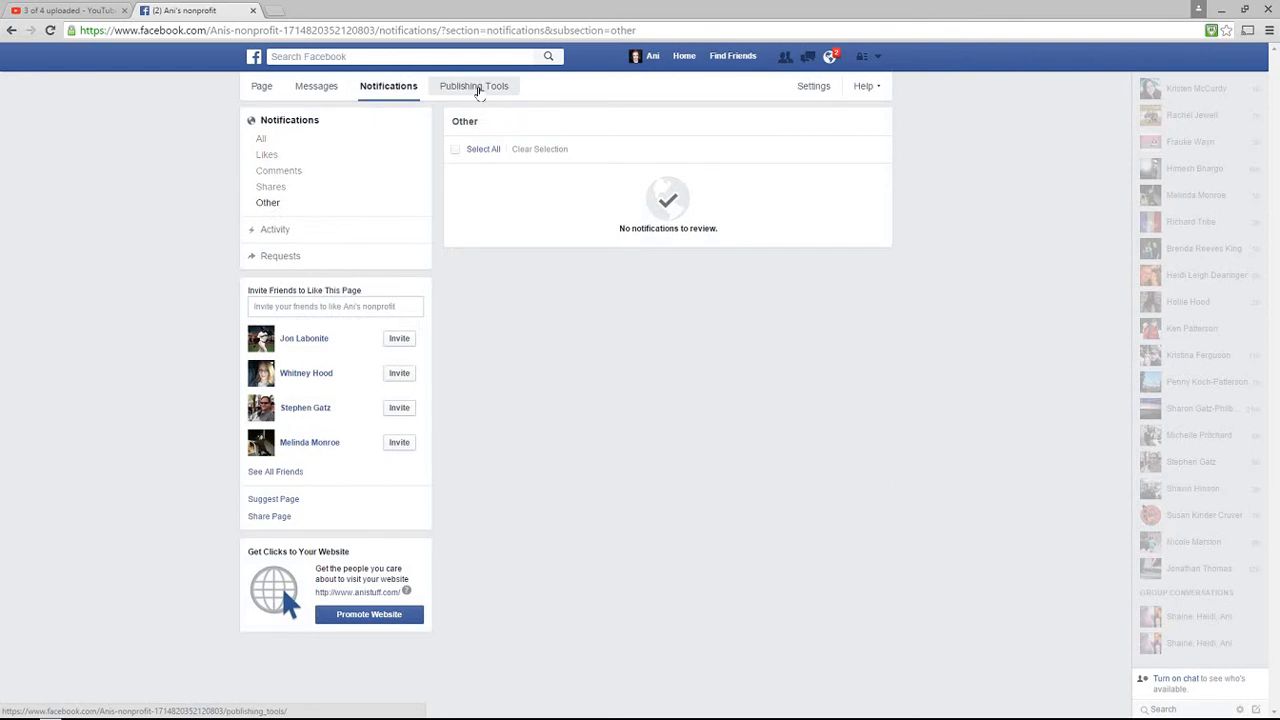
Check Publishing Tools for posts, then start a new Page post with the text 'lalalaala'
click(478, 88)
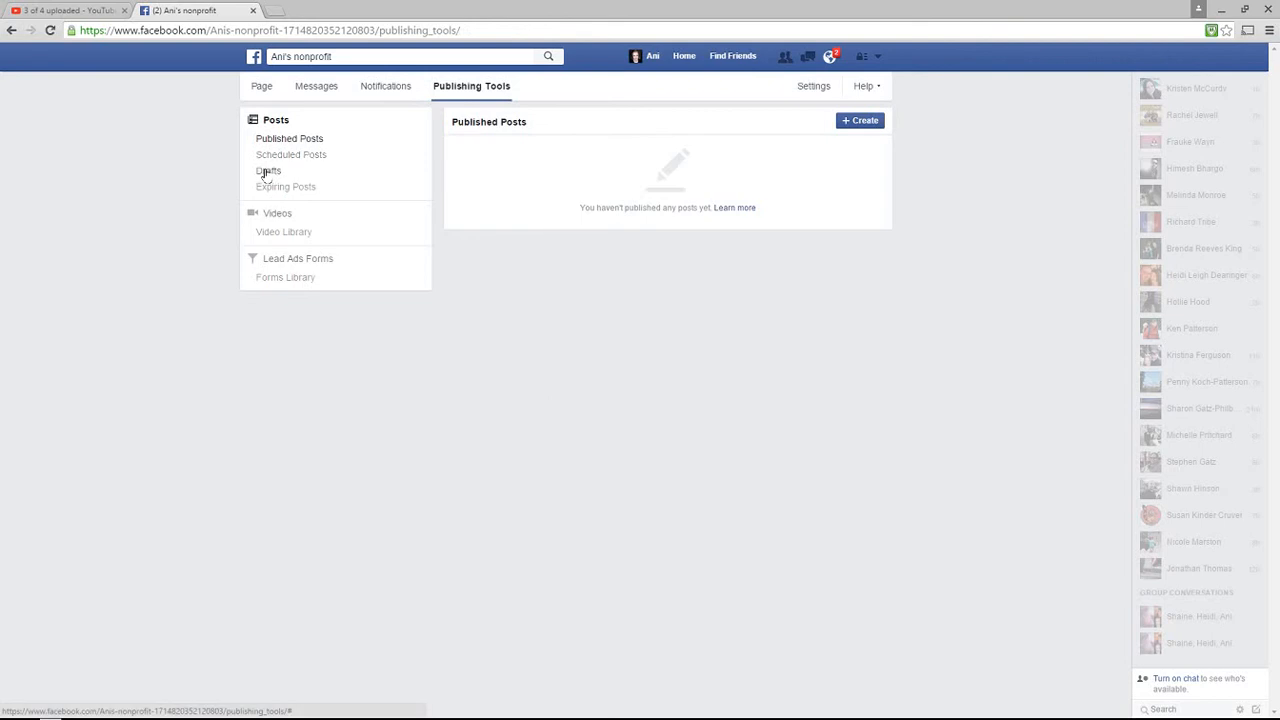
click(260, 88)
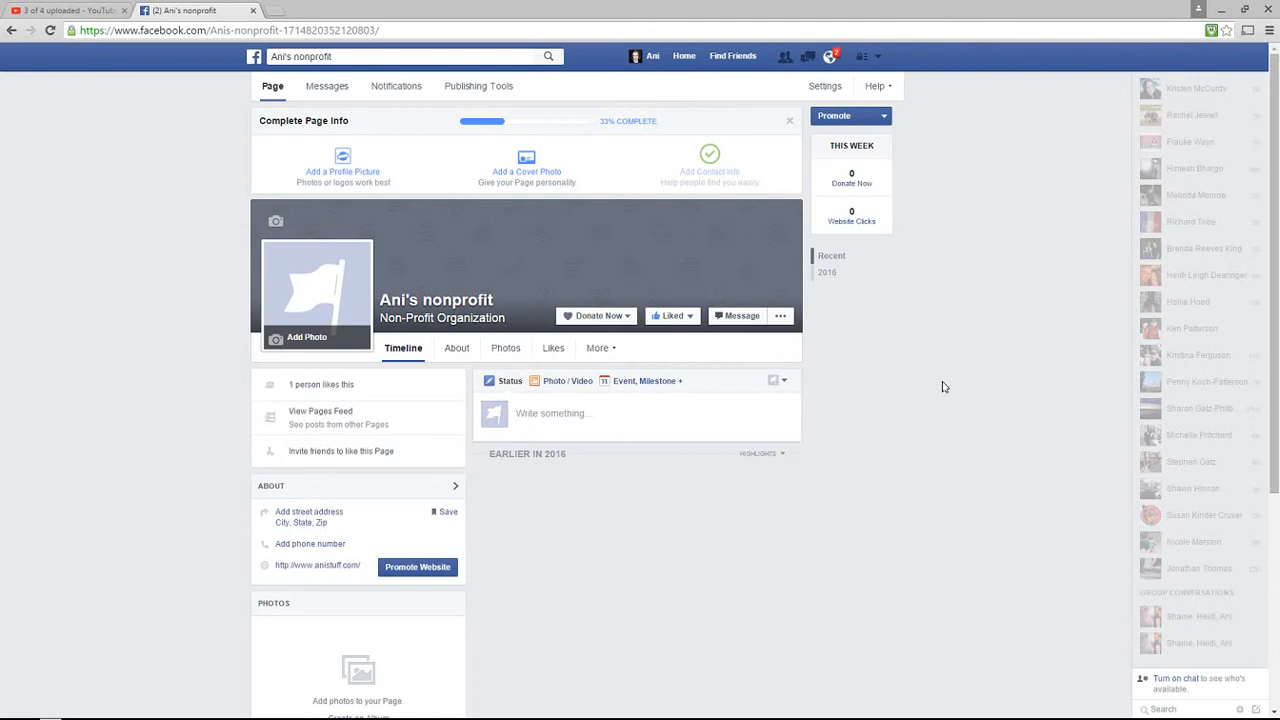
click(560, 415)
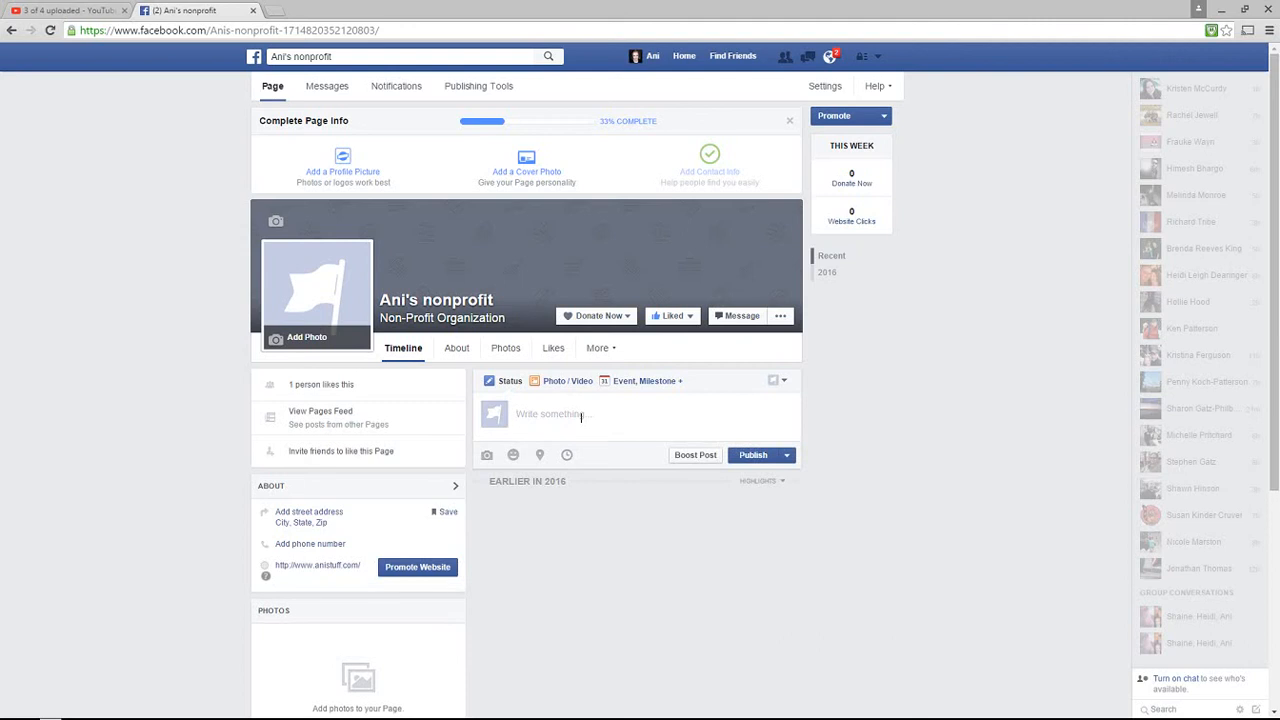
text(lalalaalalal)
Schedule the placeholder post for February 29, 2016 at 3:07 AM
click(786, 455)
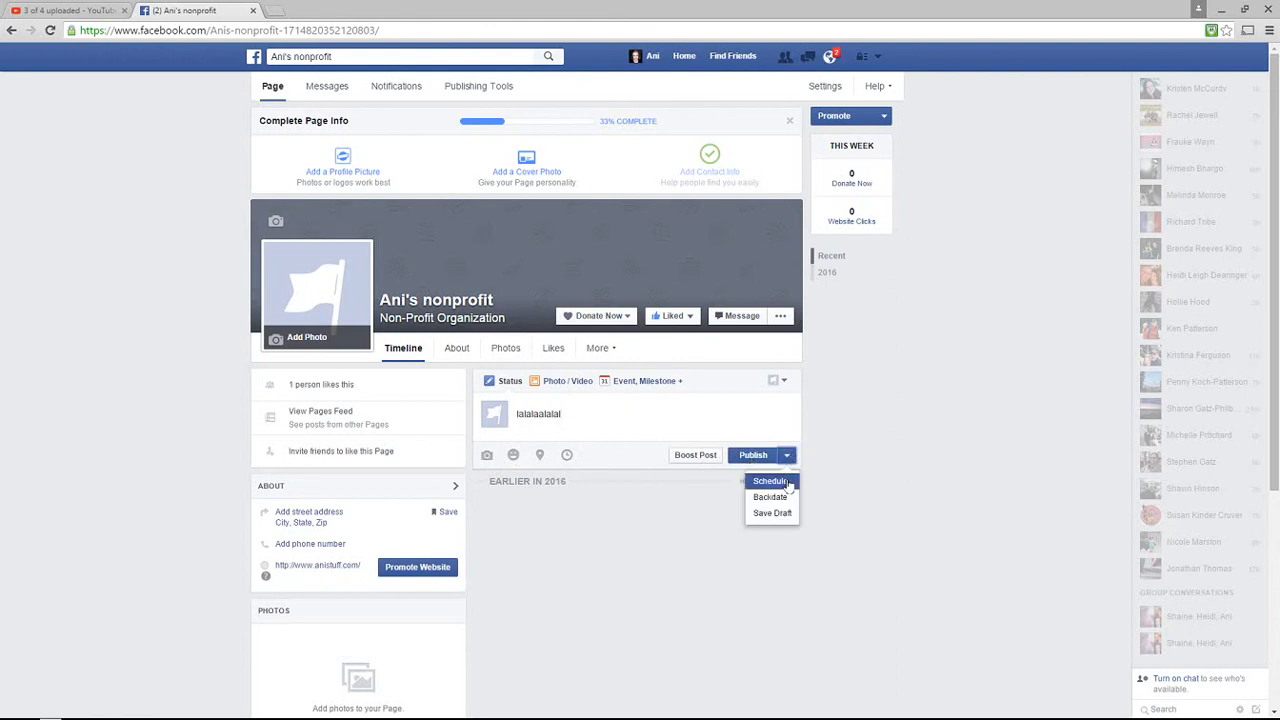
click(788, 484)
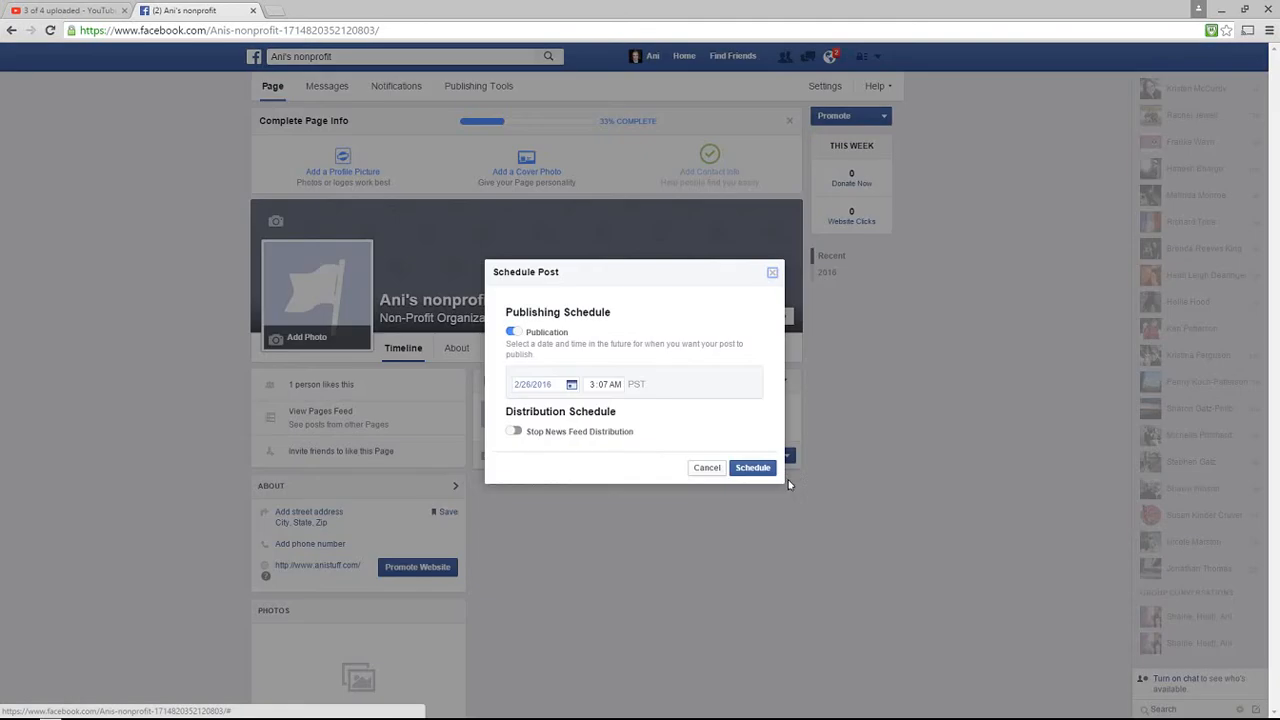
click(570, 386)
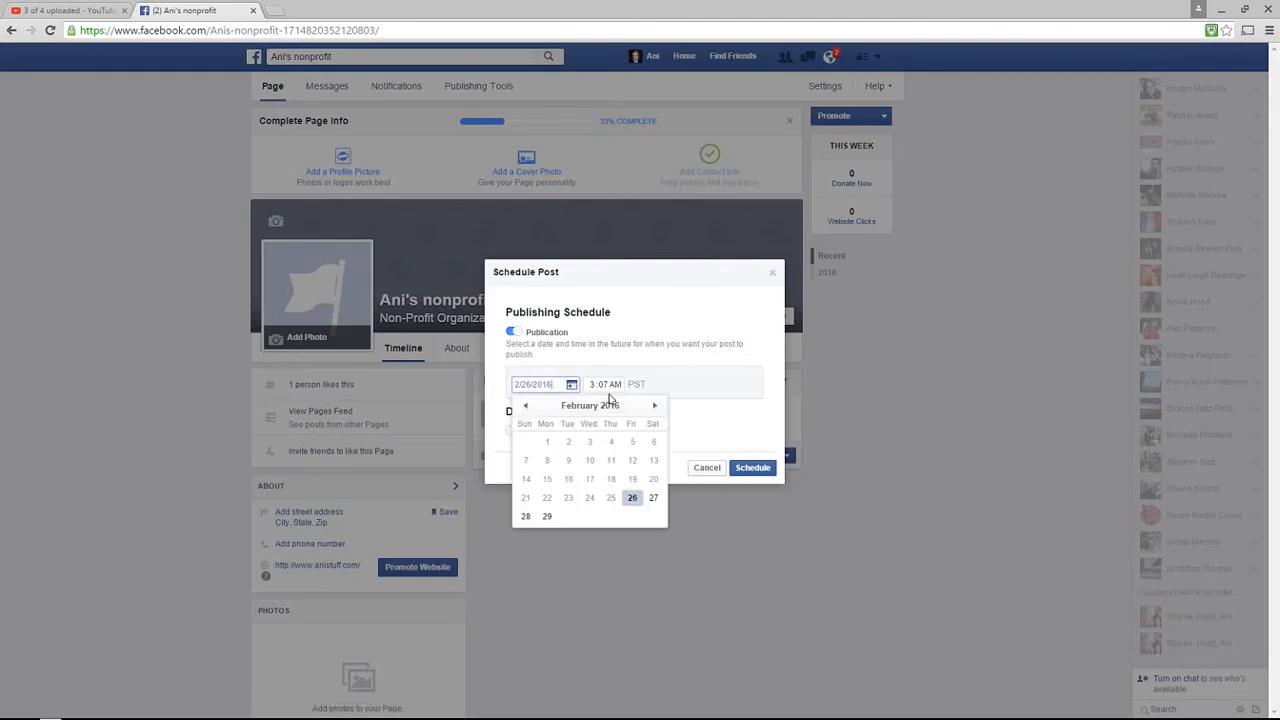
click(546, 517)
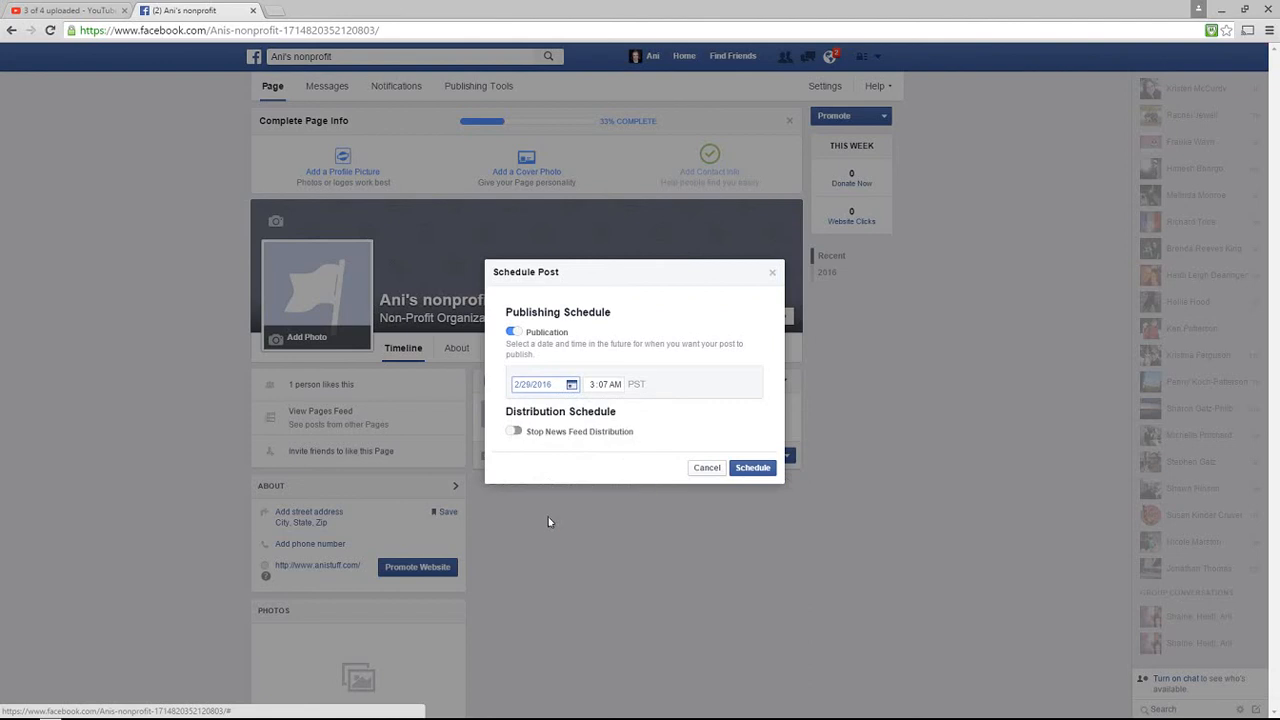
click(763, 469)
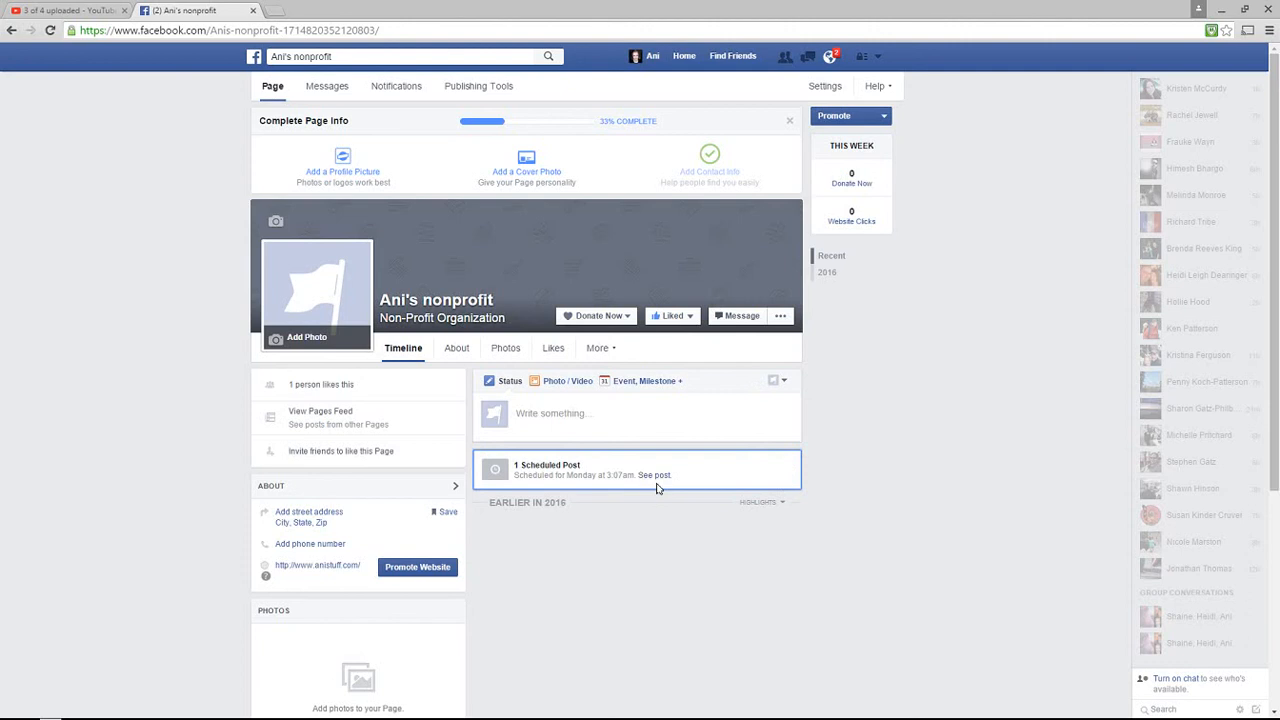
click(780, 316)
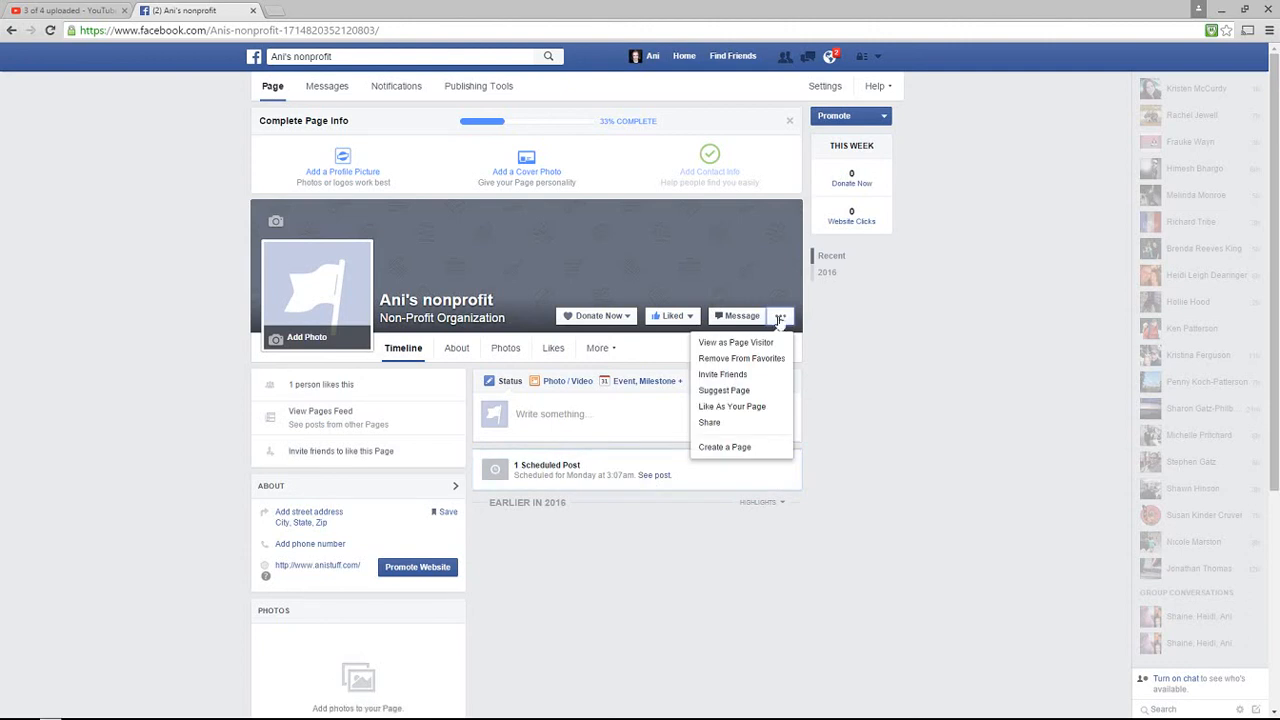
click(740, 343)
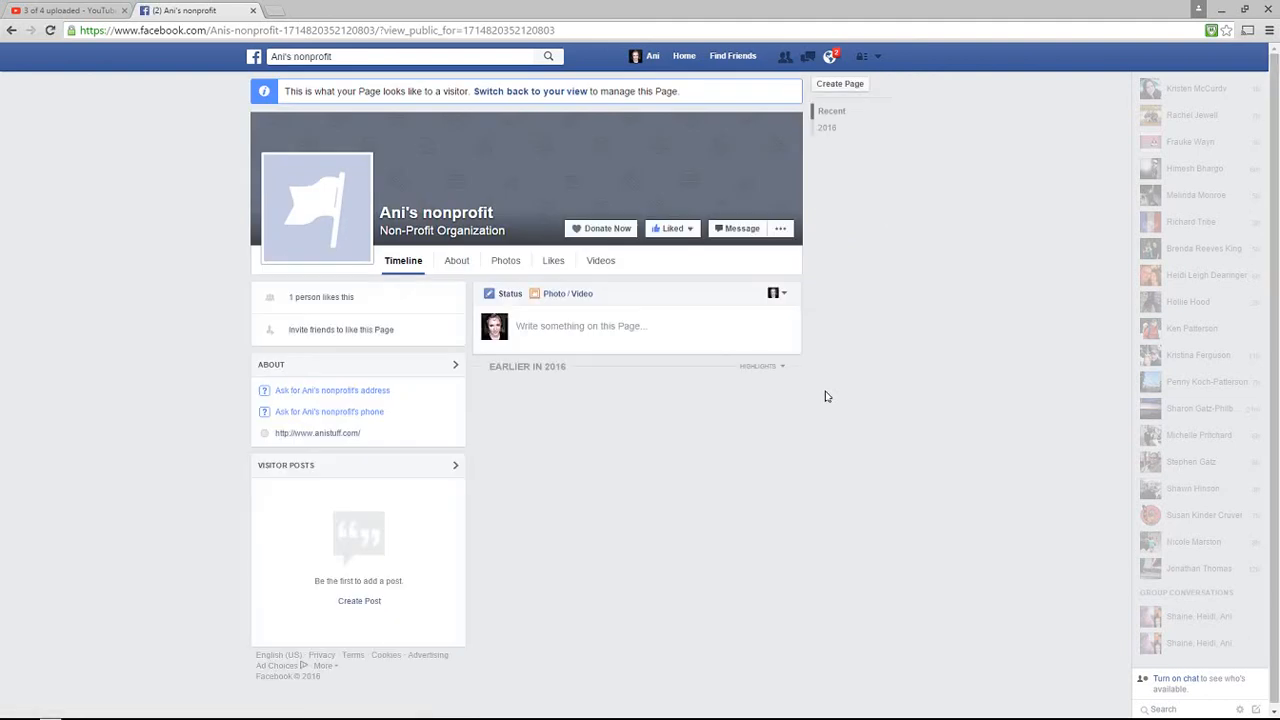
click(780, 228)
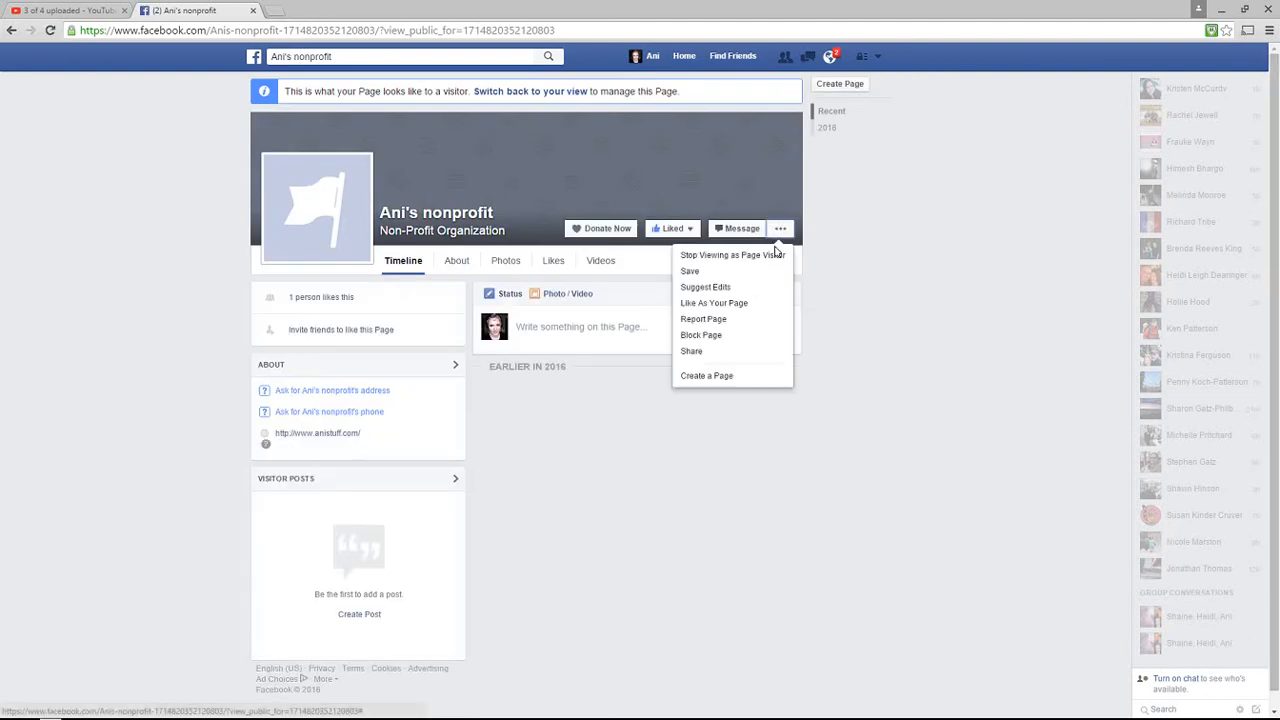
click(740, 256)
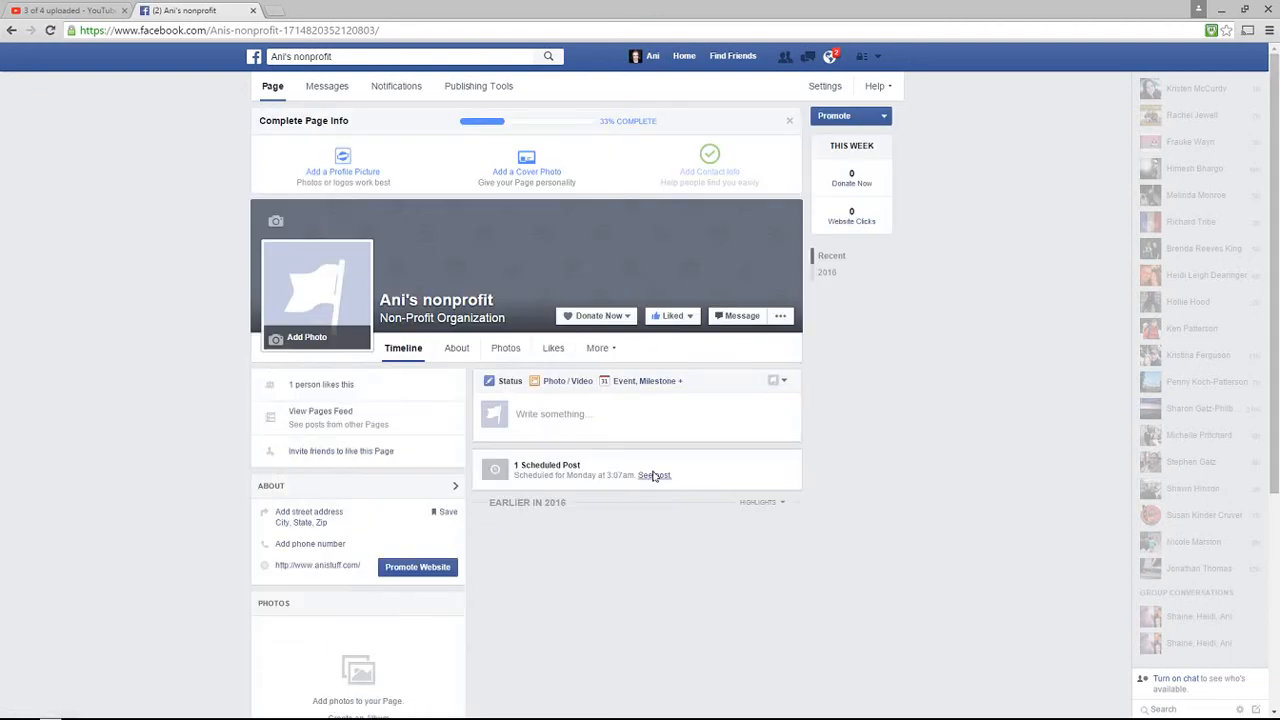
Select the Feb 29, 2016 3:07am post in Scheduled Posts and delete it
click(653, 476)
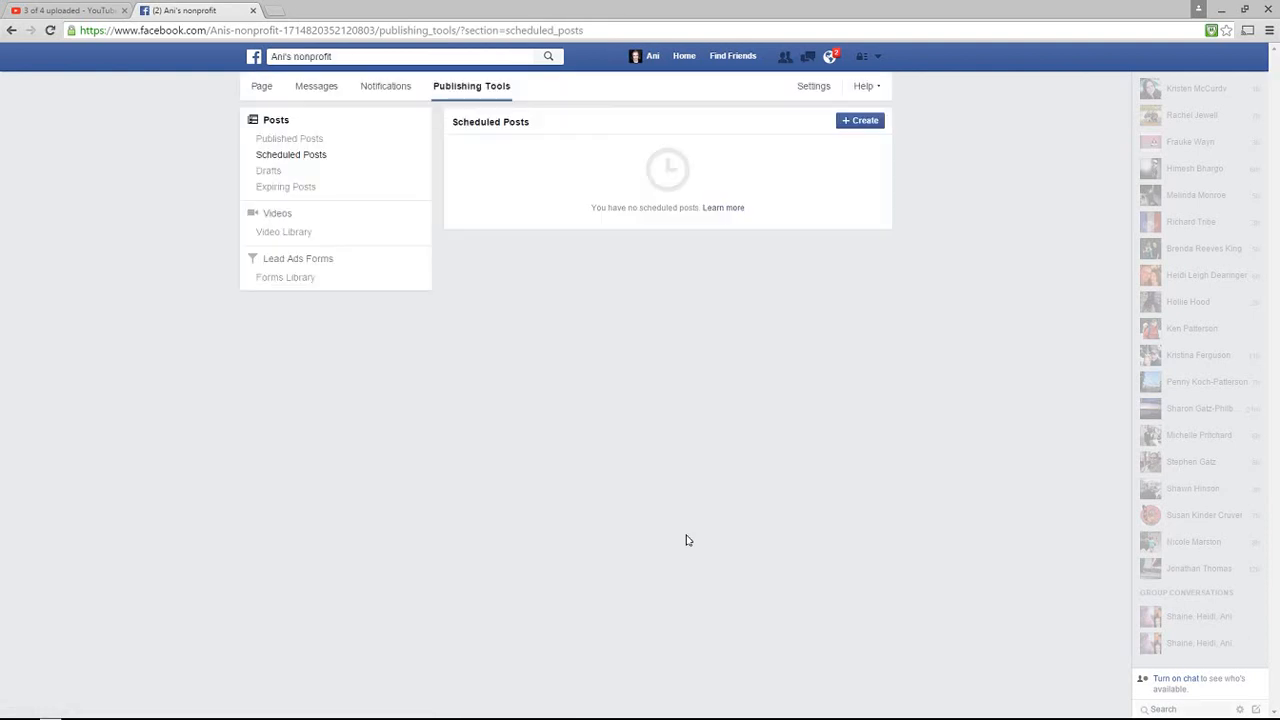
click(283, 155)
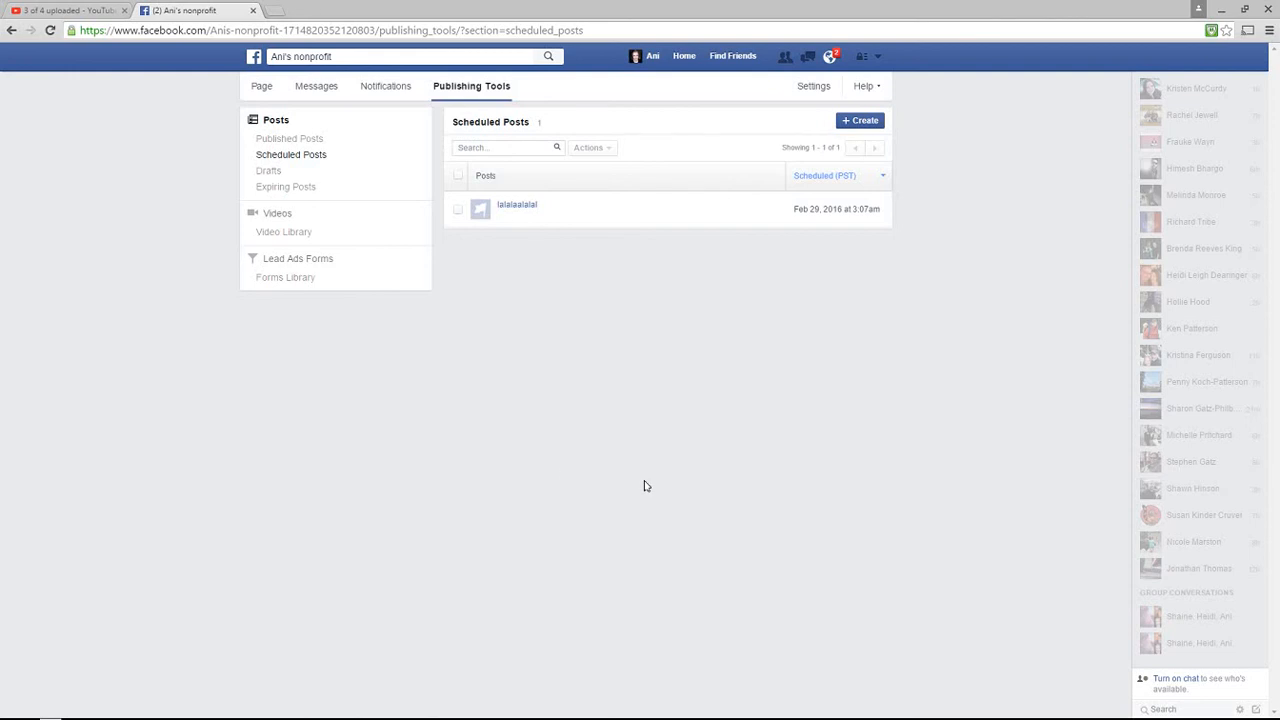
click(458, 210)
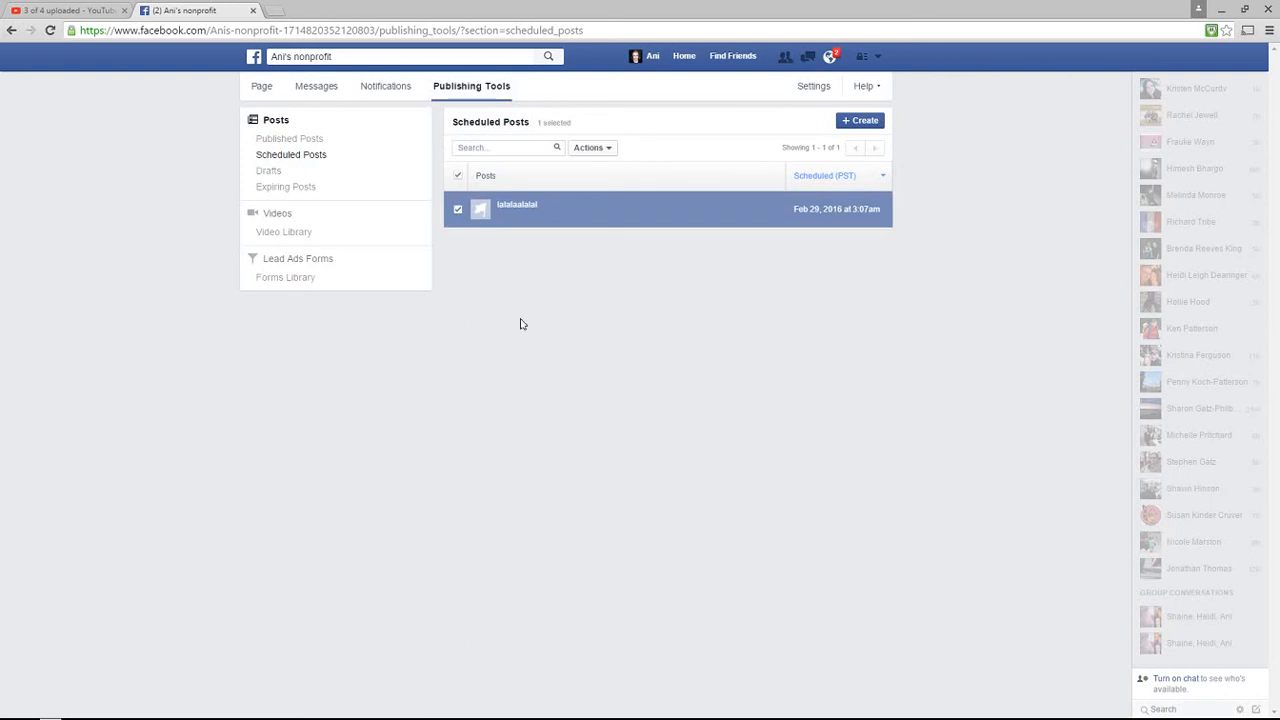
click(609, 148)
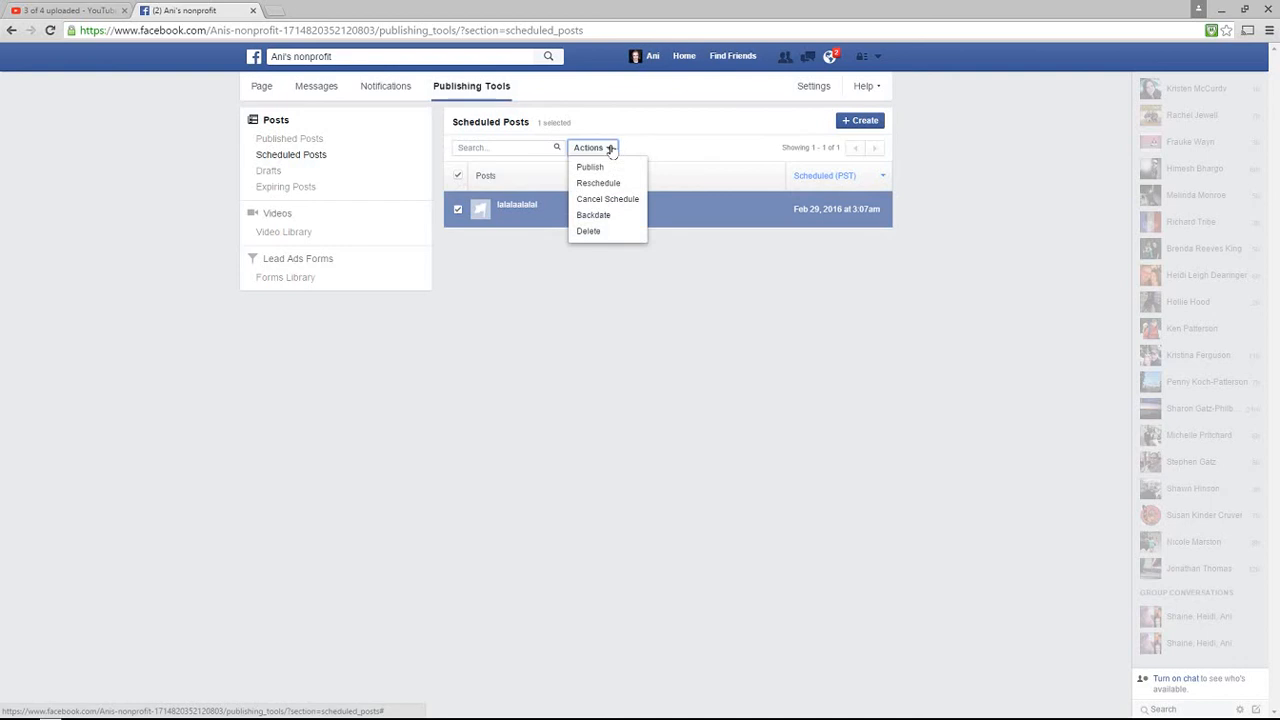
click(590, 231)
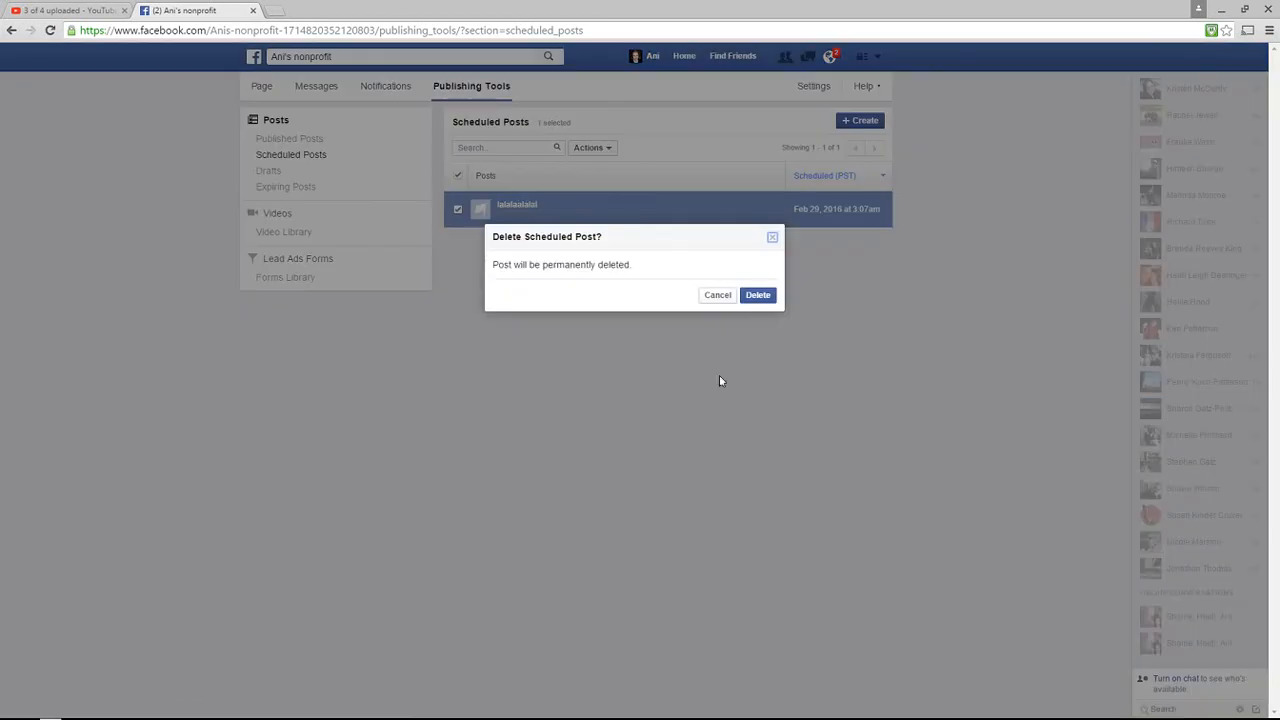
click(757, 296)
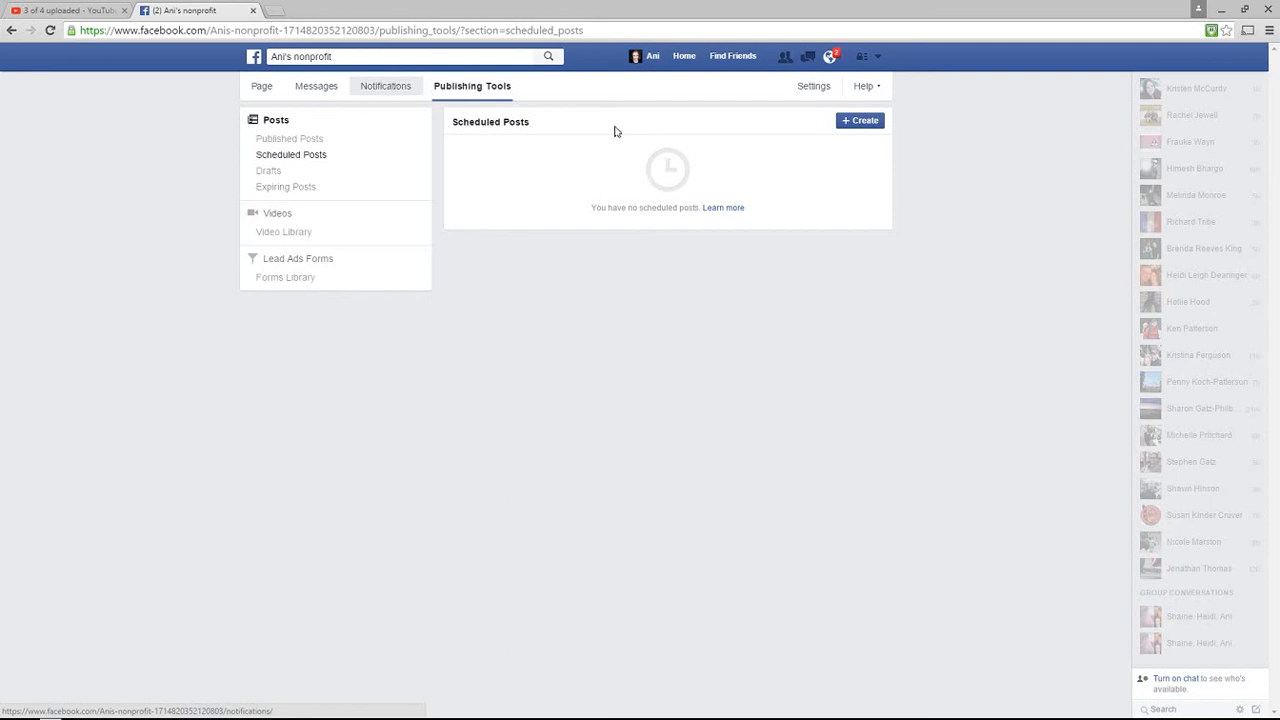
Permanently delete Ani's nonprofit Page from General settings and acknowledge the deletion
click(817, 86)
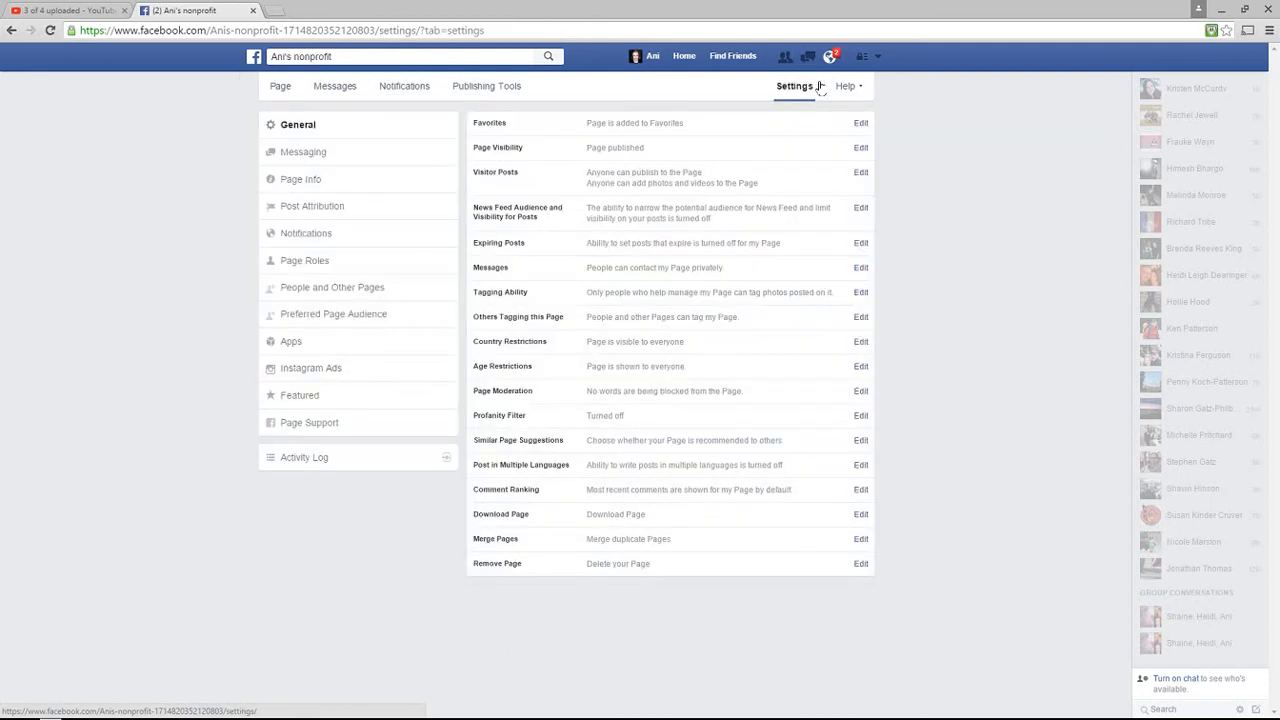
click(618, 565)
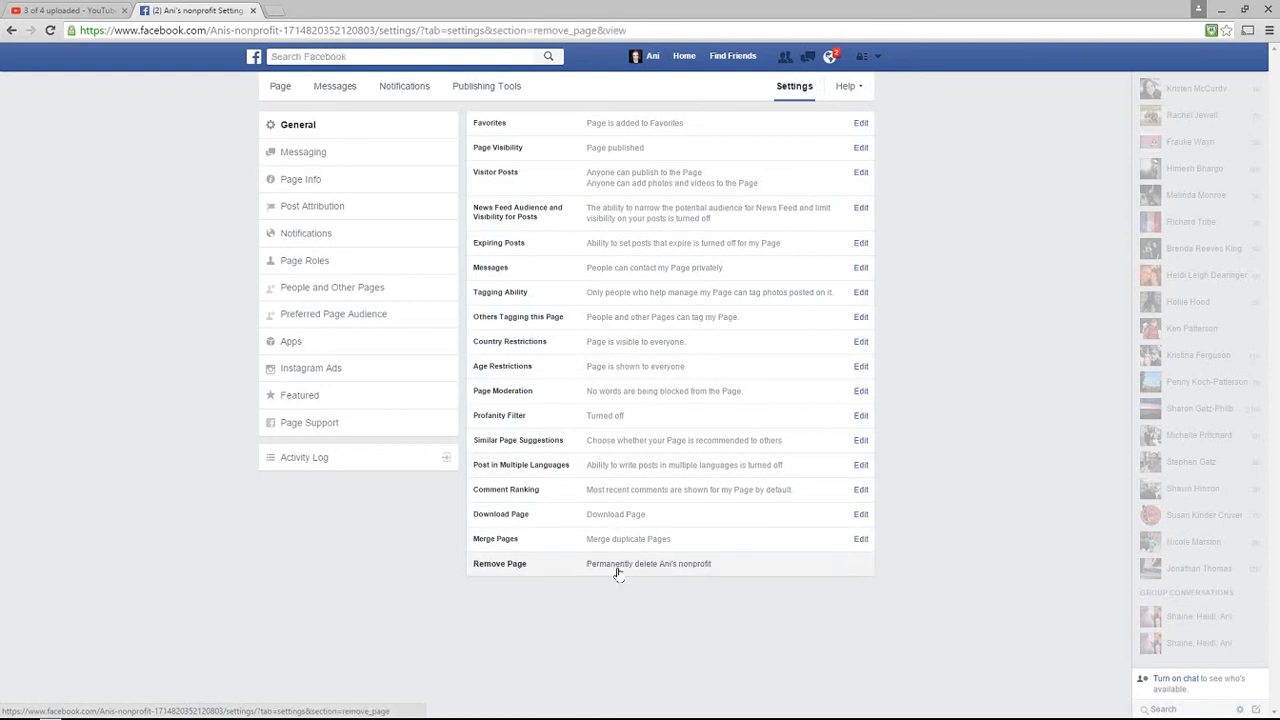
click(618, 570)
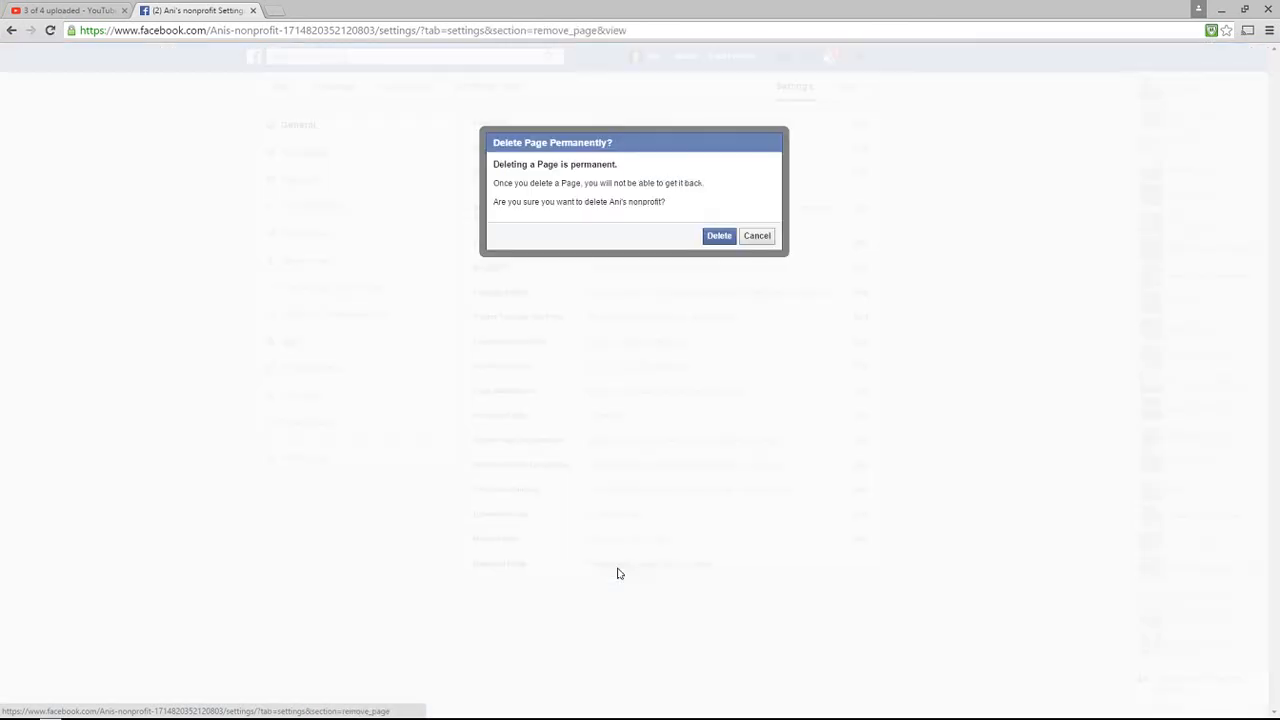
click(717, 234)
click(764, 204)
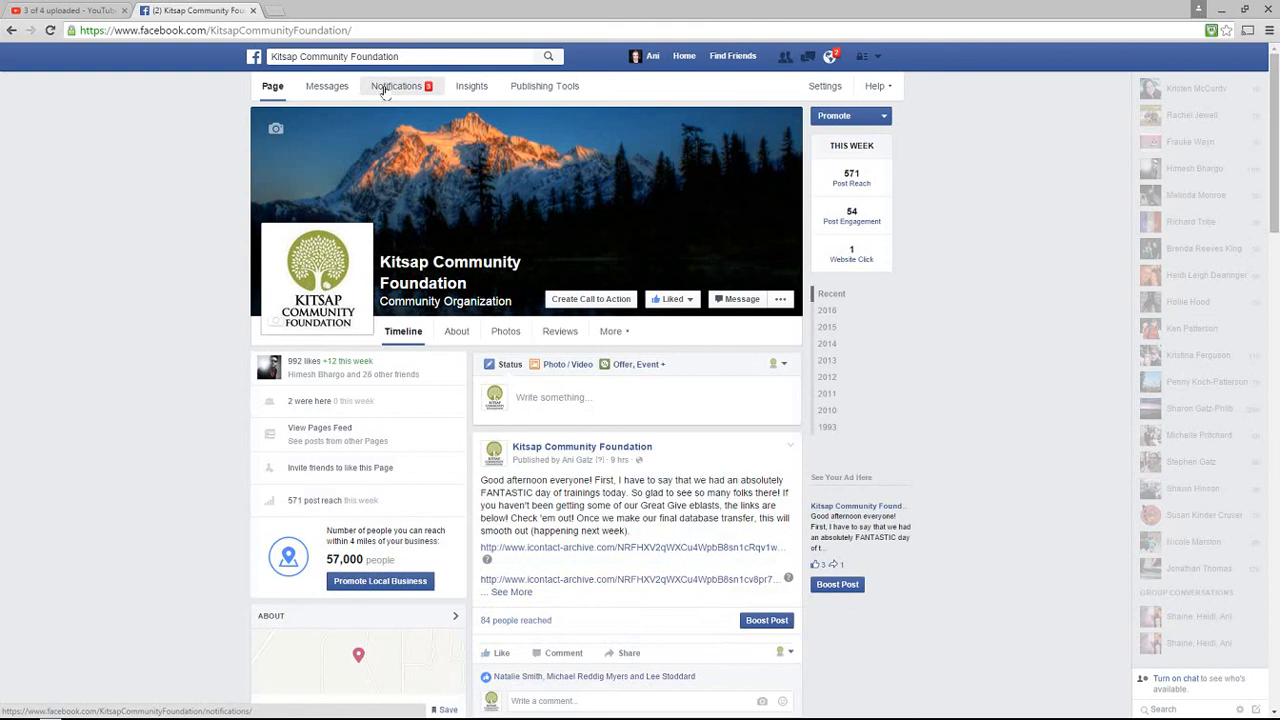
Walk the Kitsap Community Foundation Insights tour through Overview and Likes, then view Actions on Page
click(478, 88)
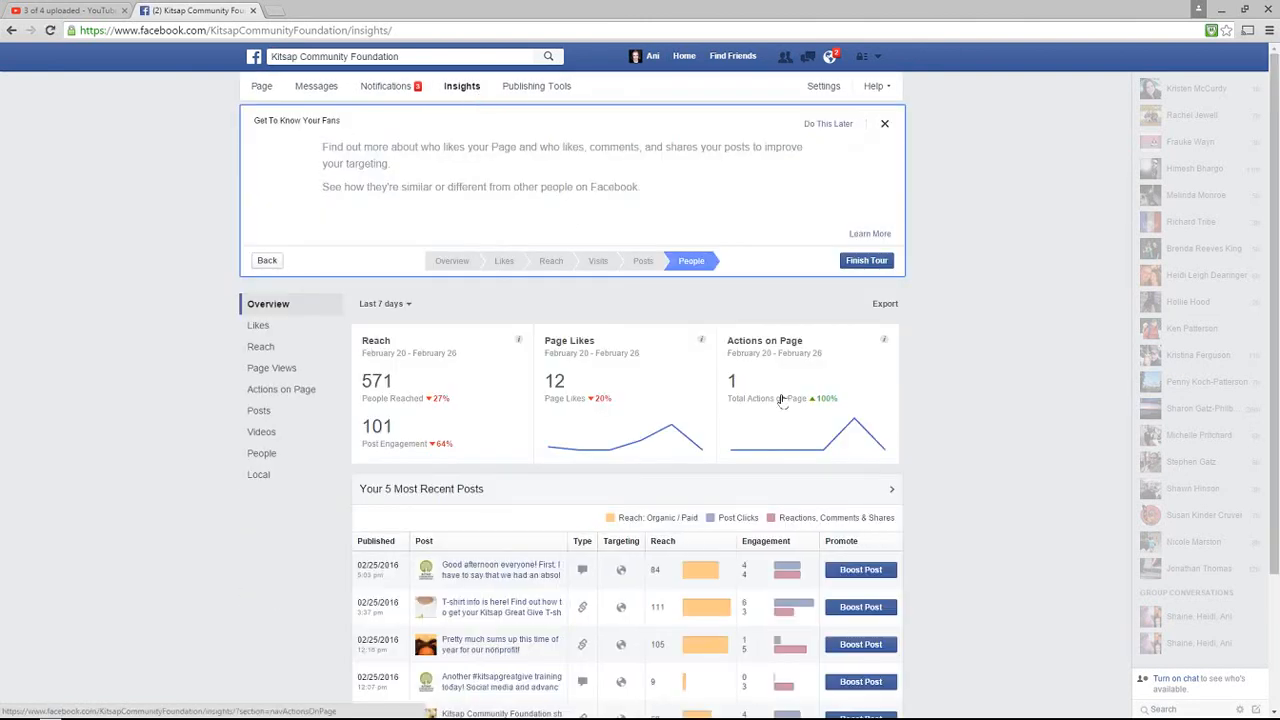
click(453, 261)
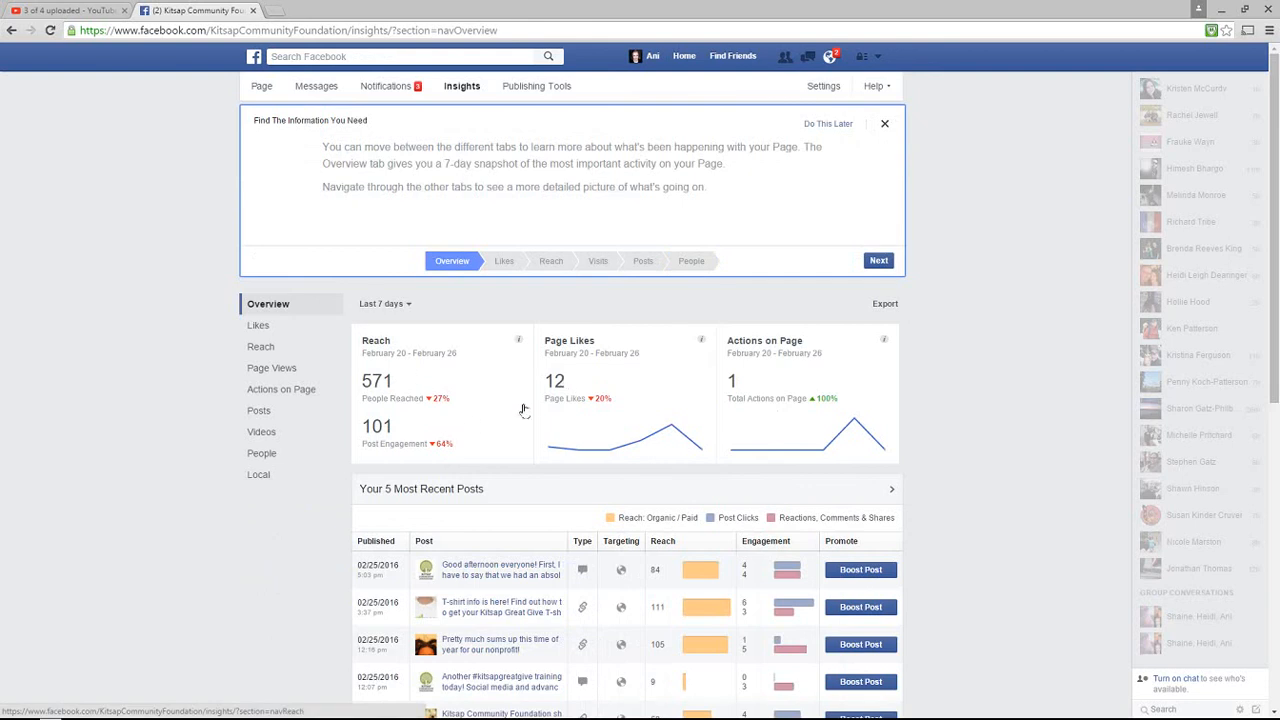
click(504, 261)
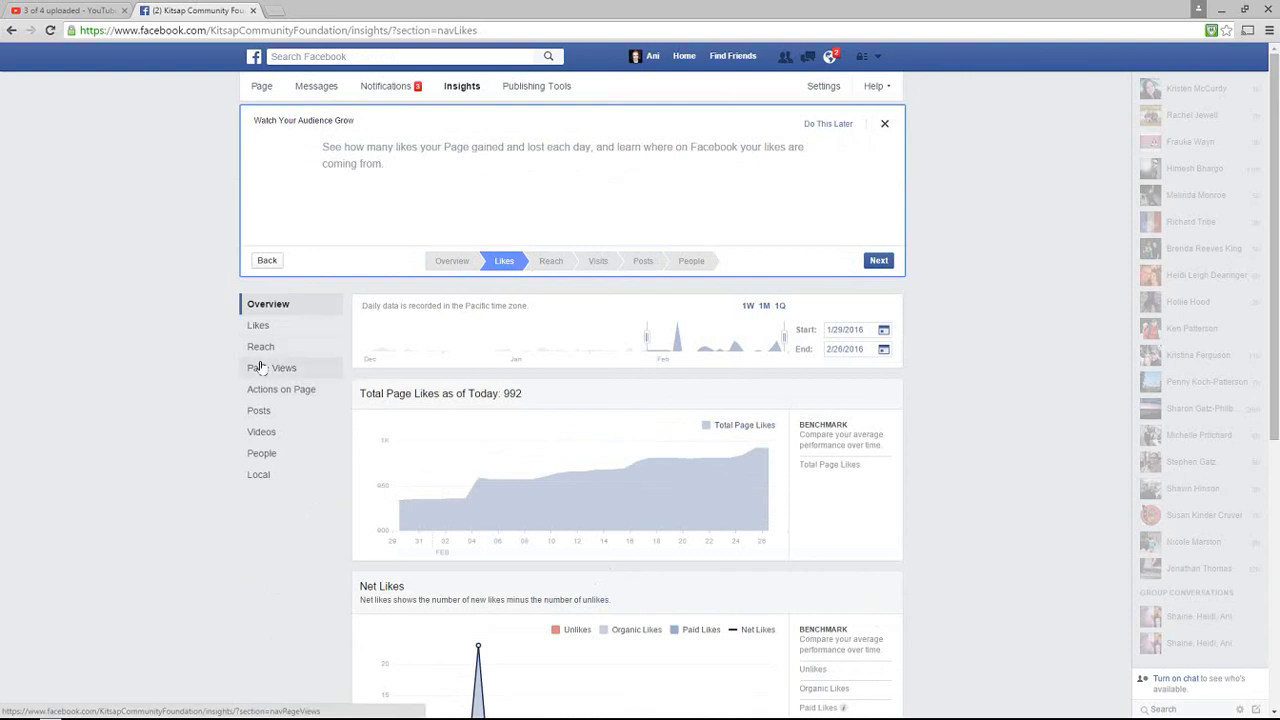
click(275, 390)
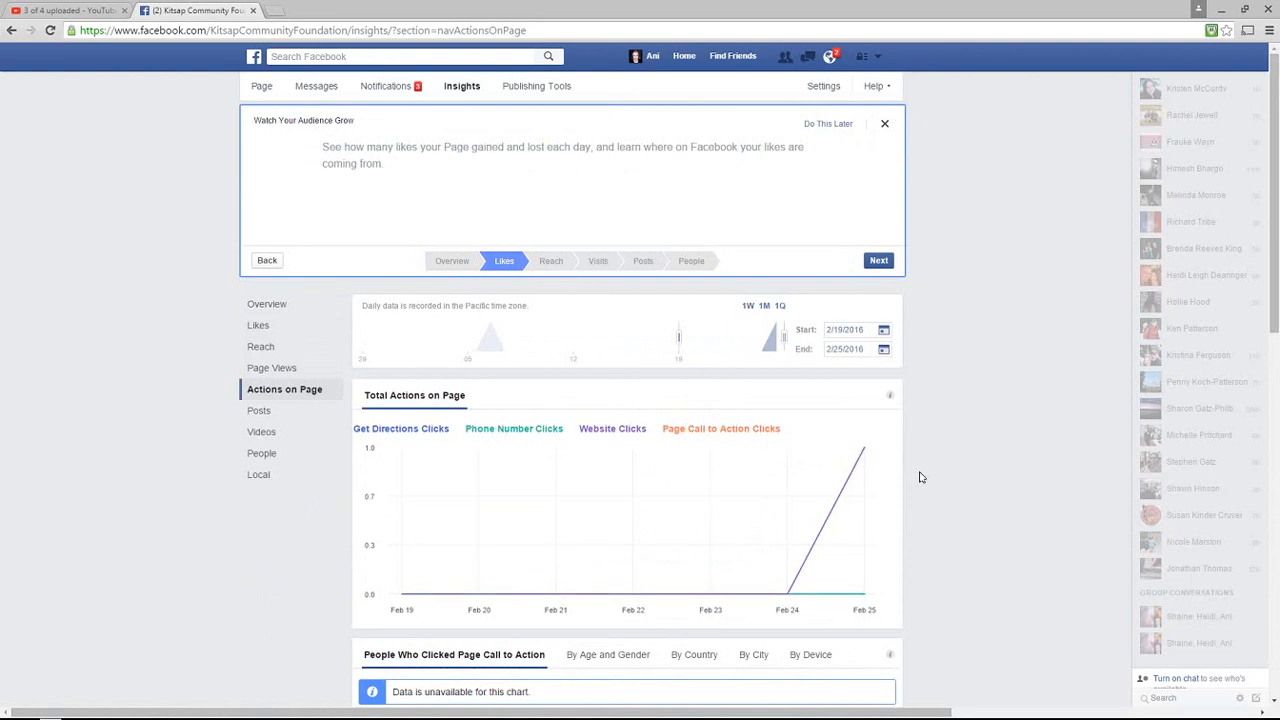
Advance the Insights tour from the Reach step to the Visits step
mouse_move(860, 466)
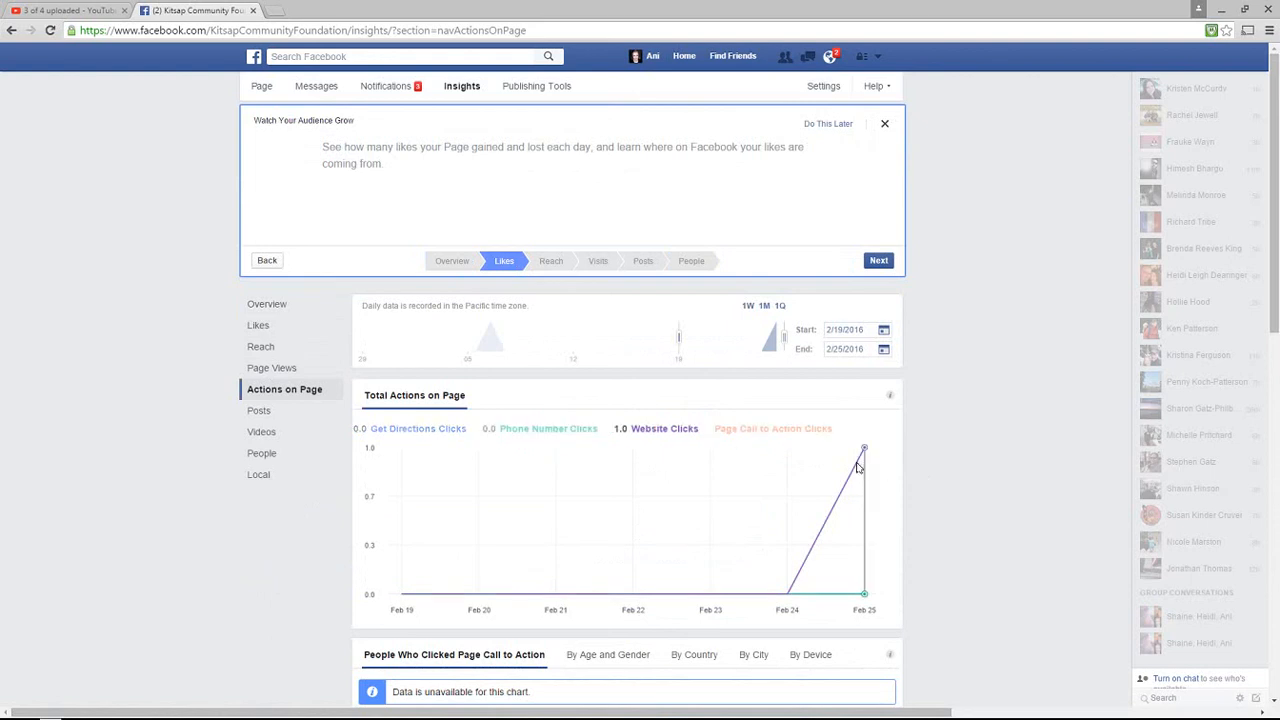
scroll(512, 348, down, 3)
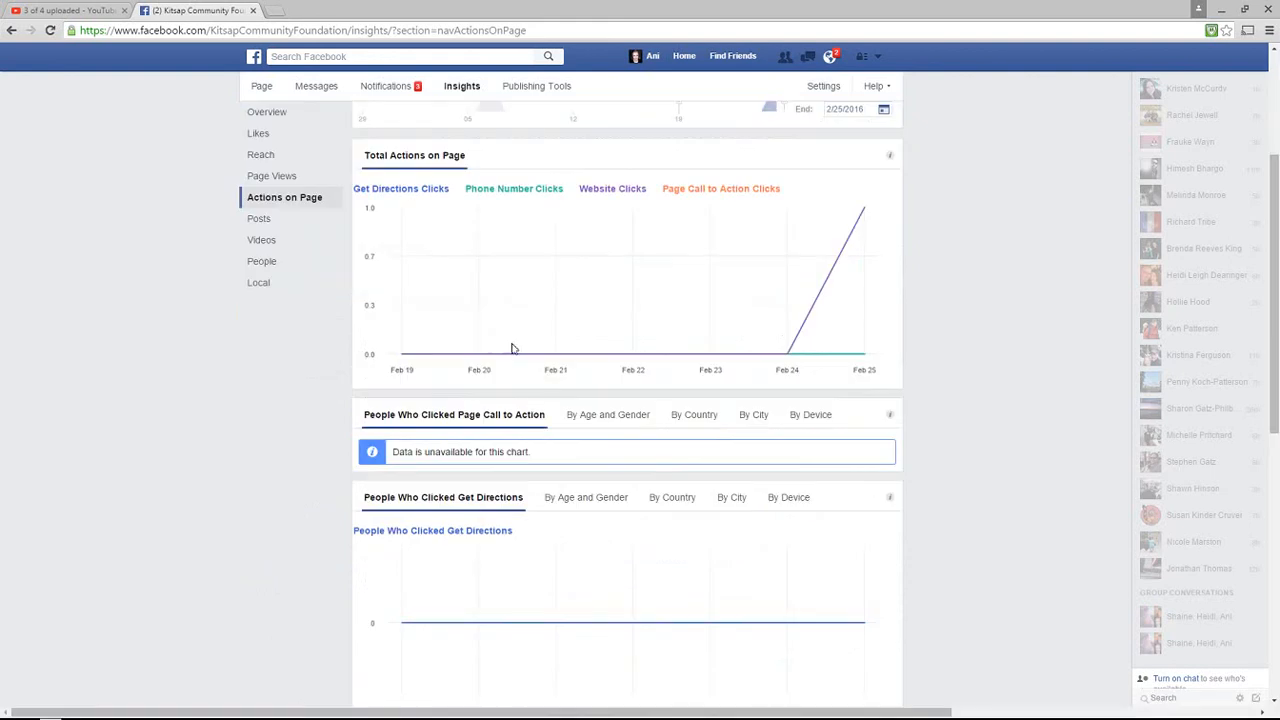
scroll(505, 335, down, 6)
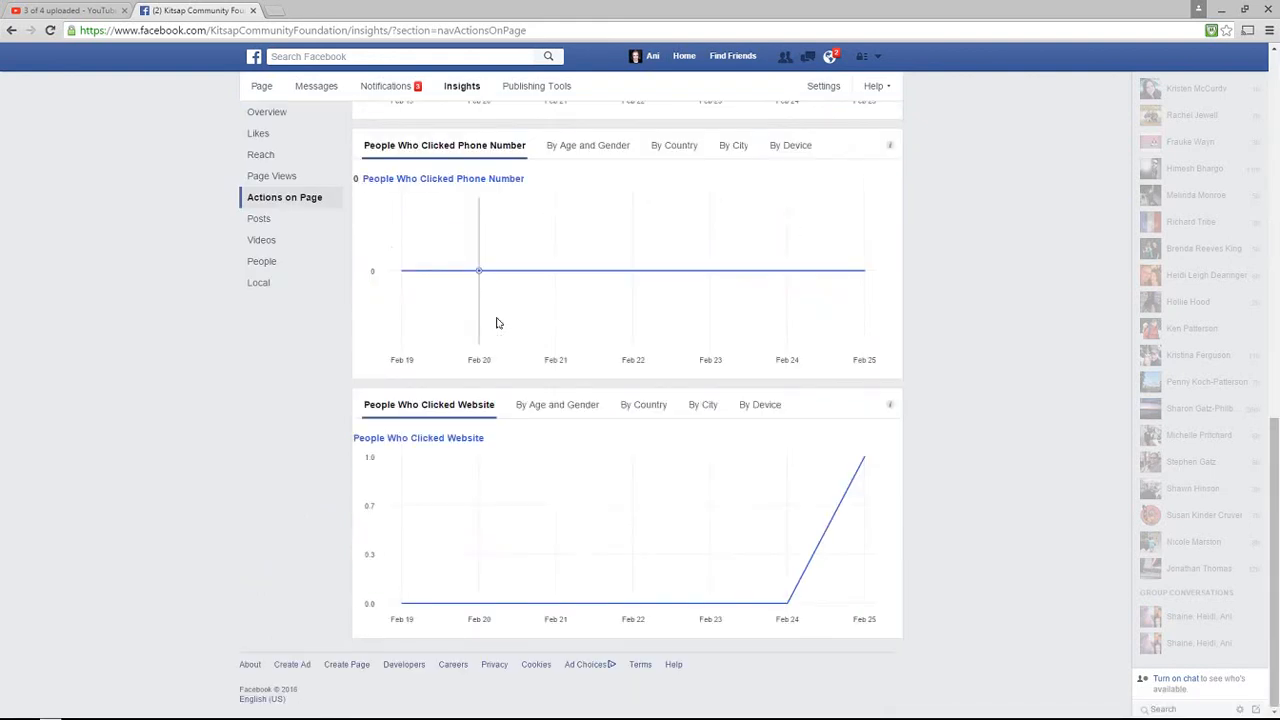
scroll(497, 323, up, 8)
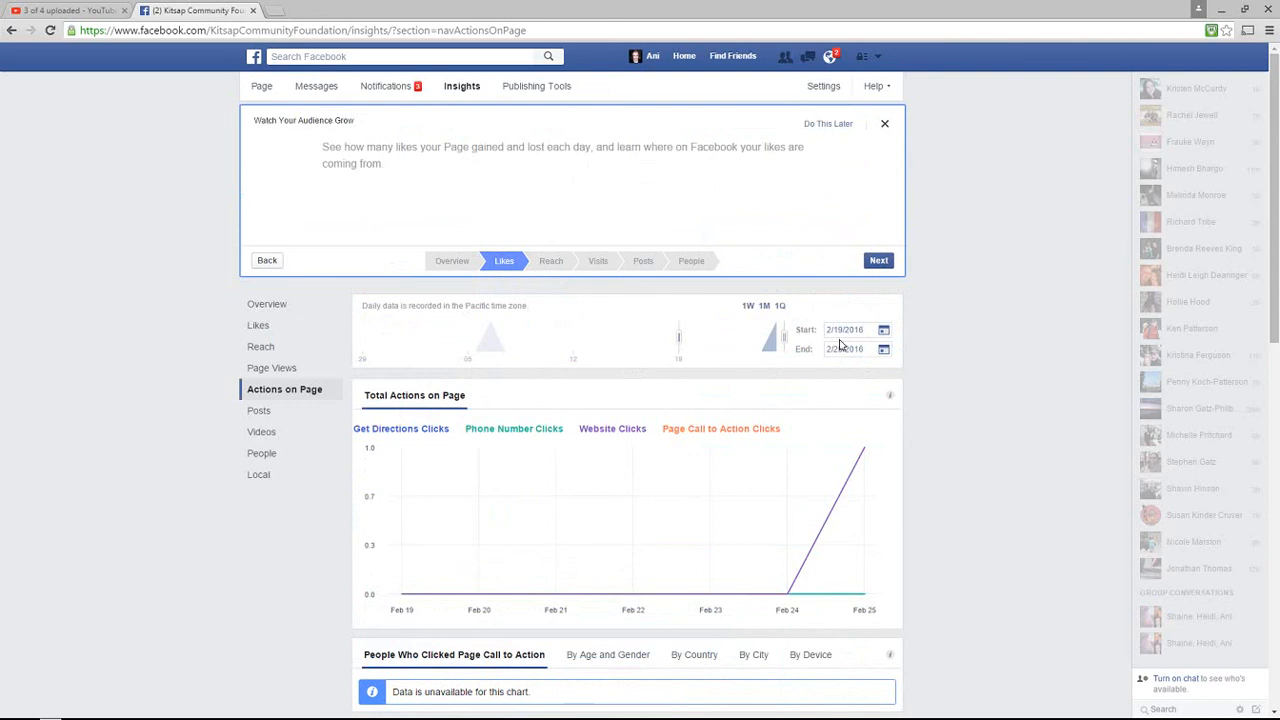
click(550, 262)
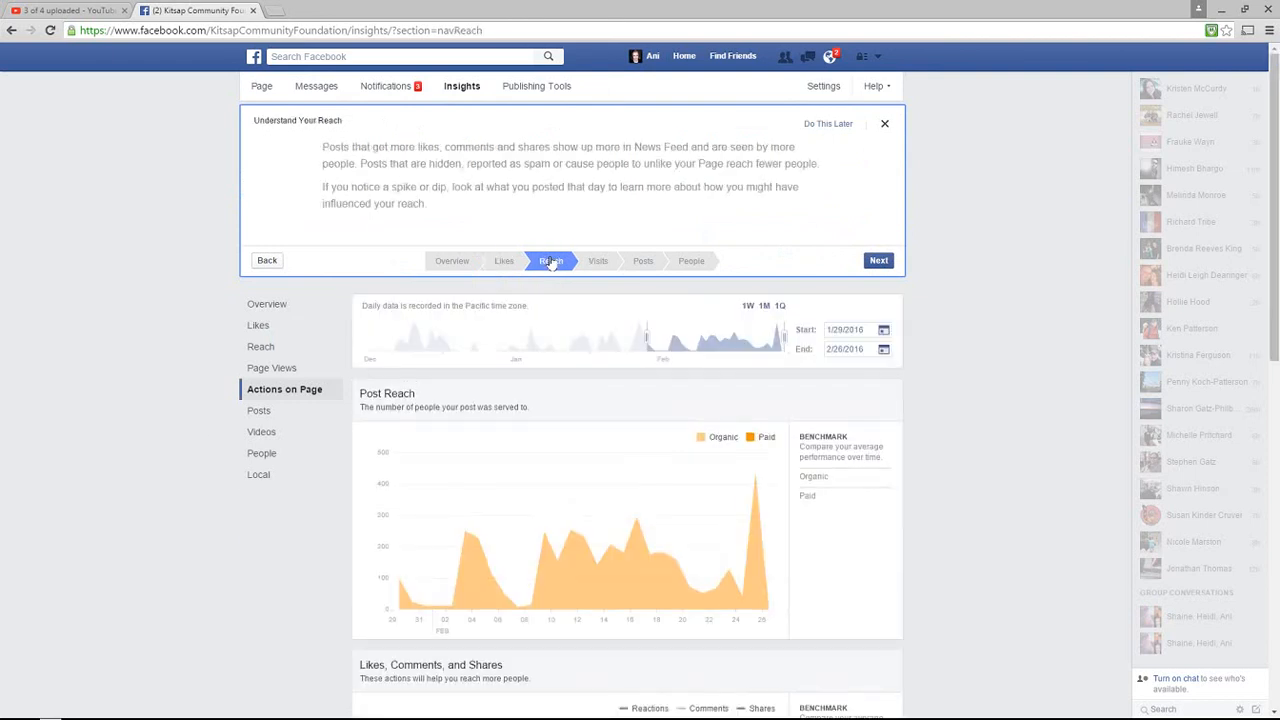
click(602, 266)
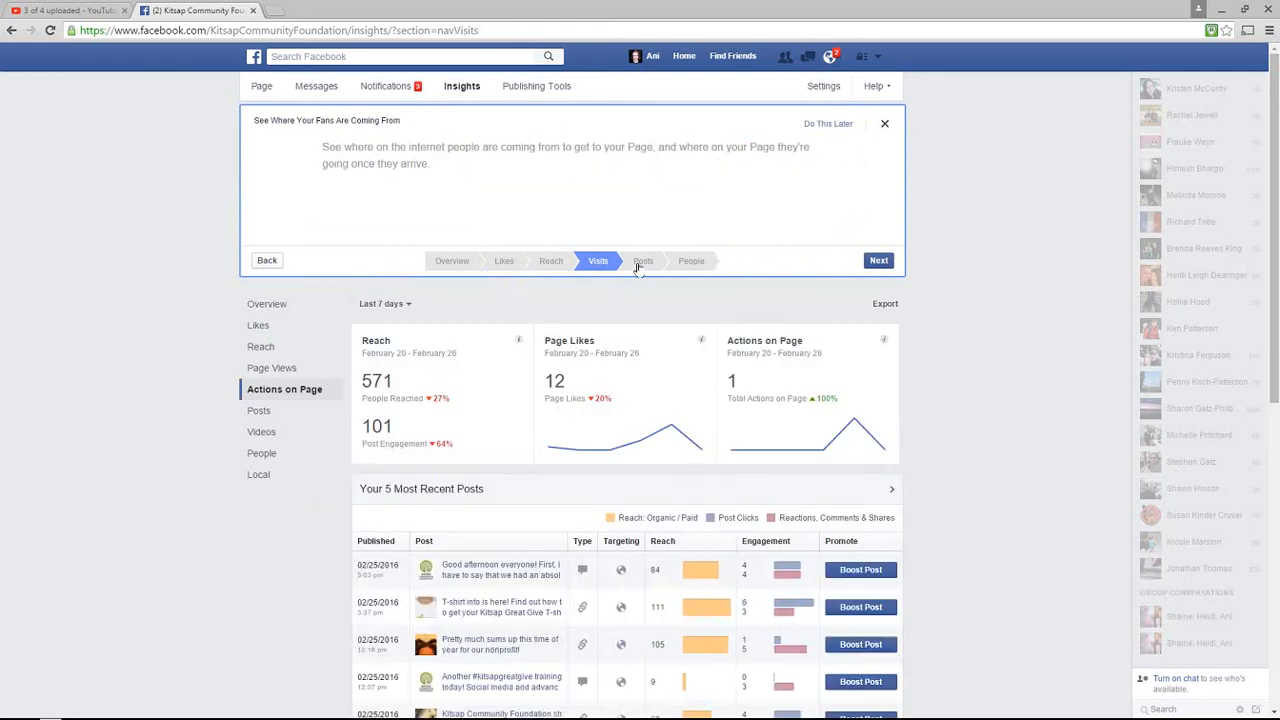
Compare demographics for people reached, engaged and fans (75% women, 960 in the US), then dismiss the tour
click(692, 262)
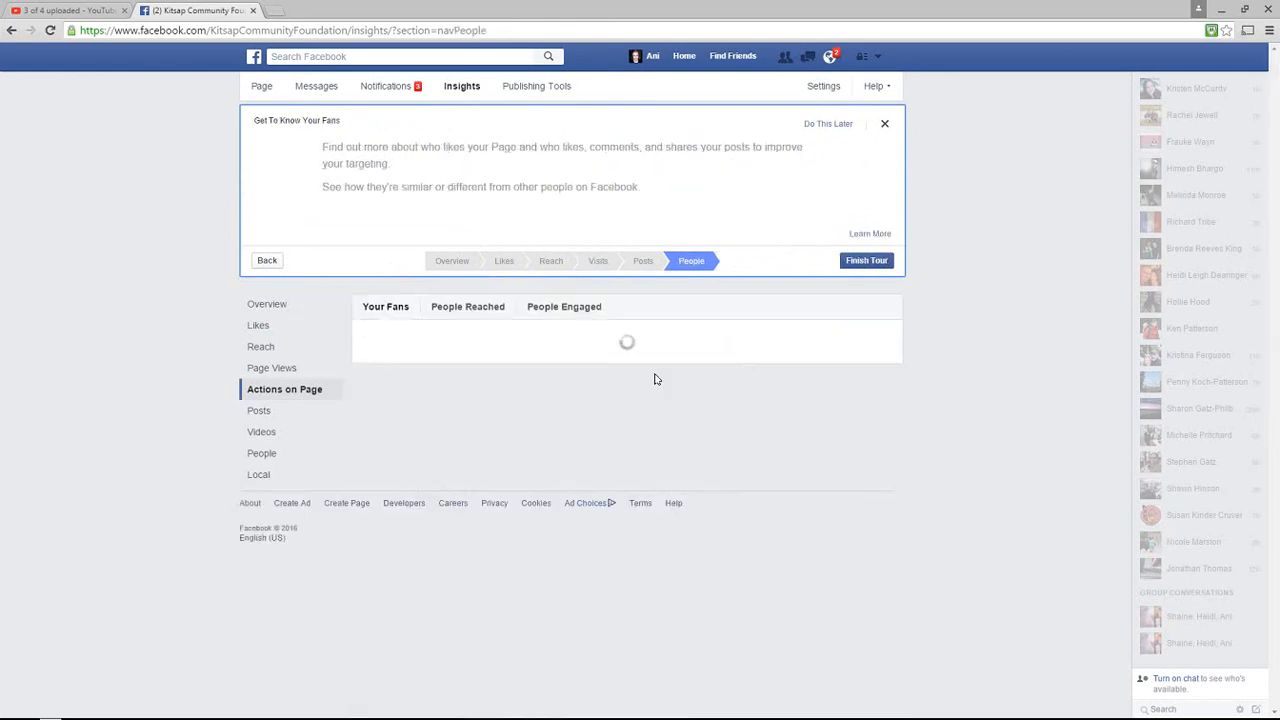
click(468, 308)
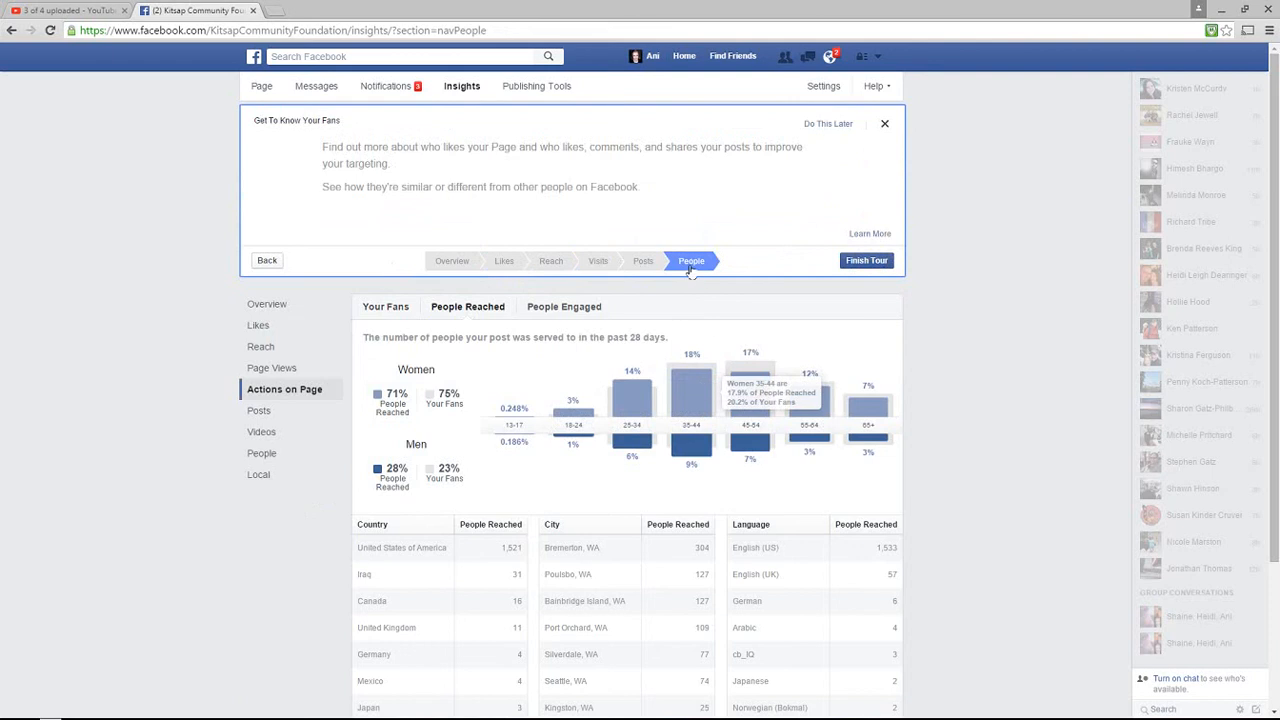
click(545, 310)
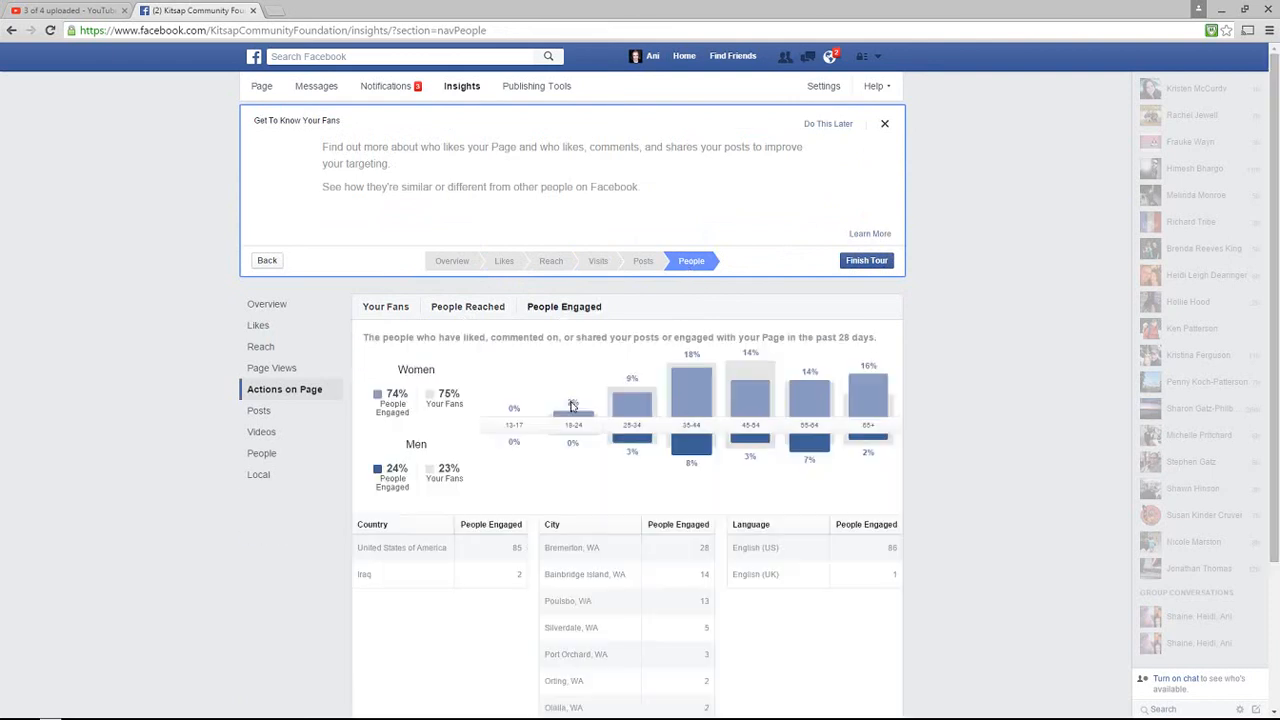
click(370, 308)
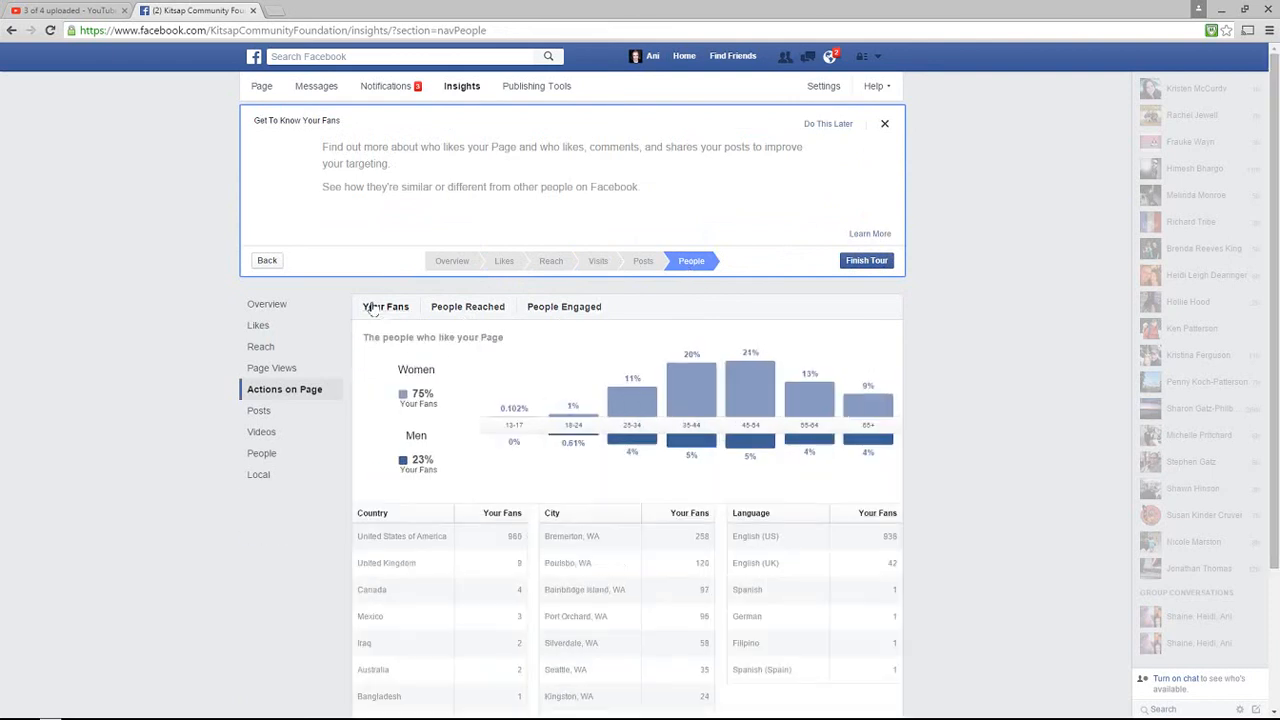
scroll(512, 507, down, 3)
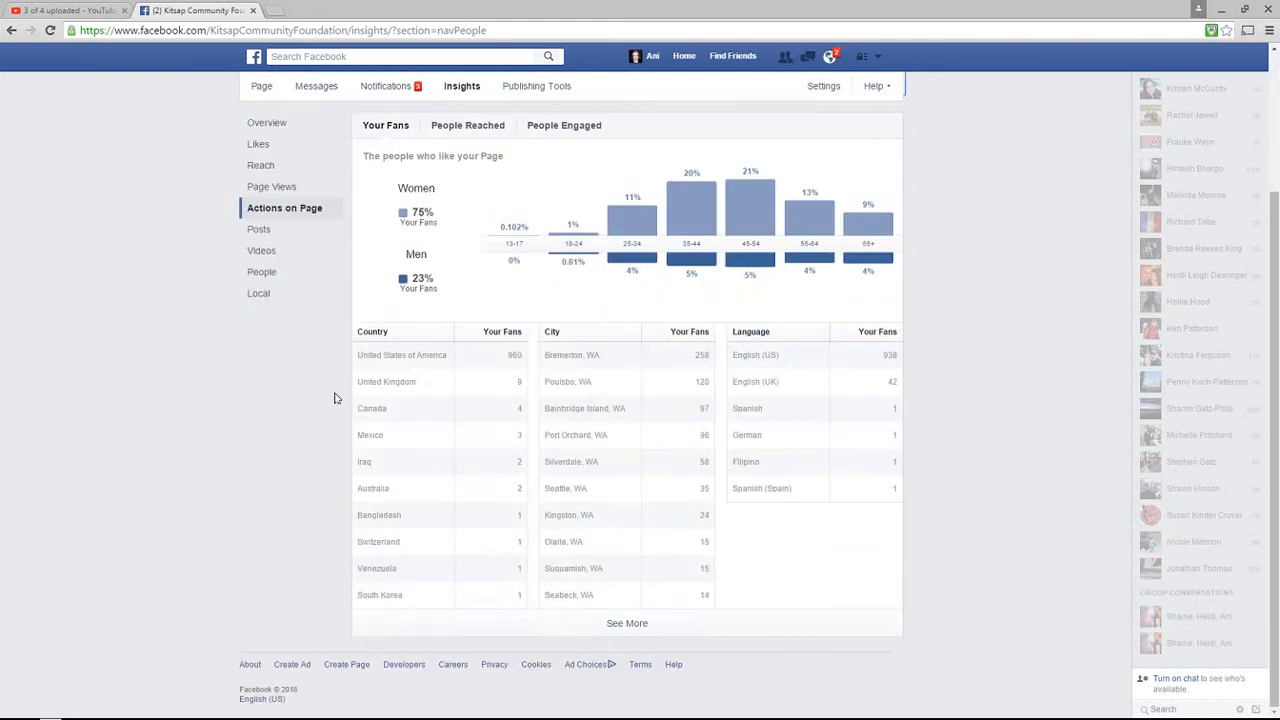
scroll(332, 370, up, 3)
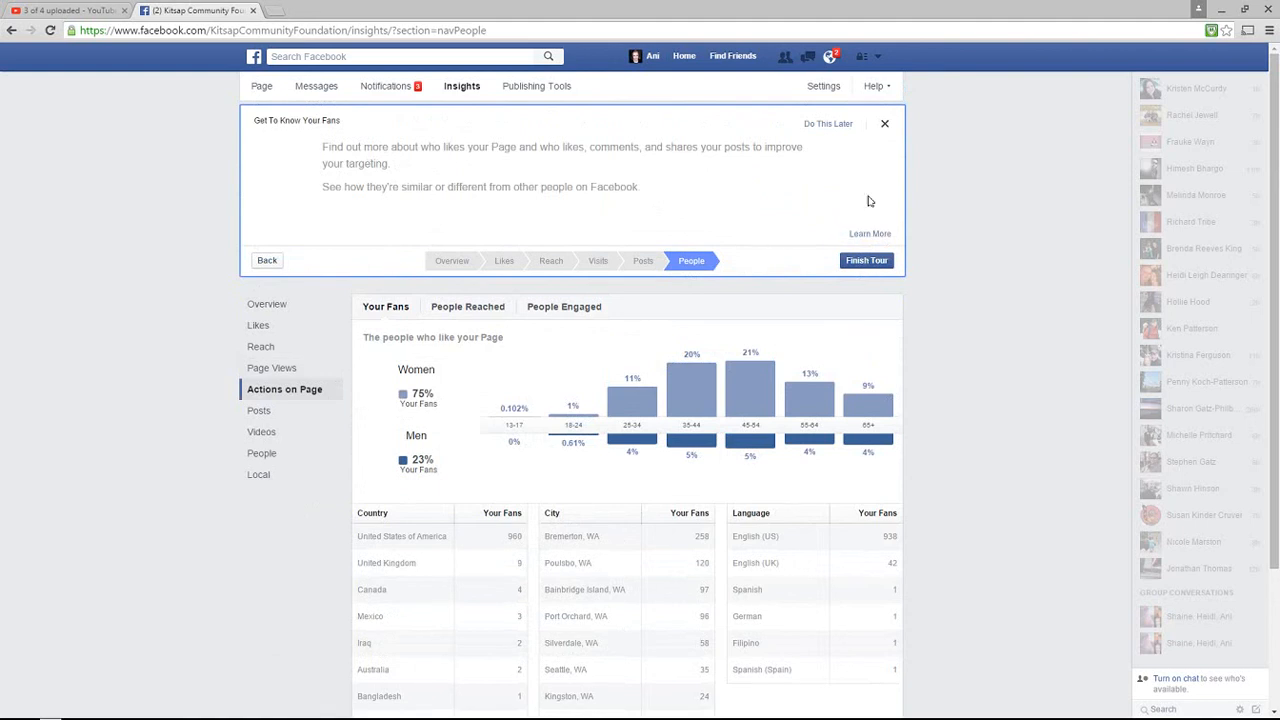
click(838, 124)
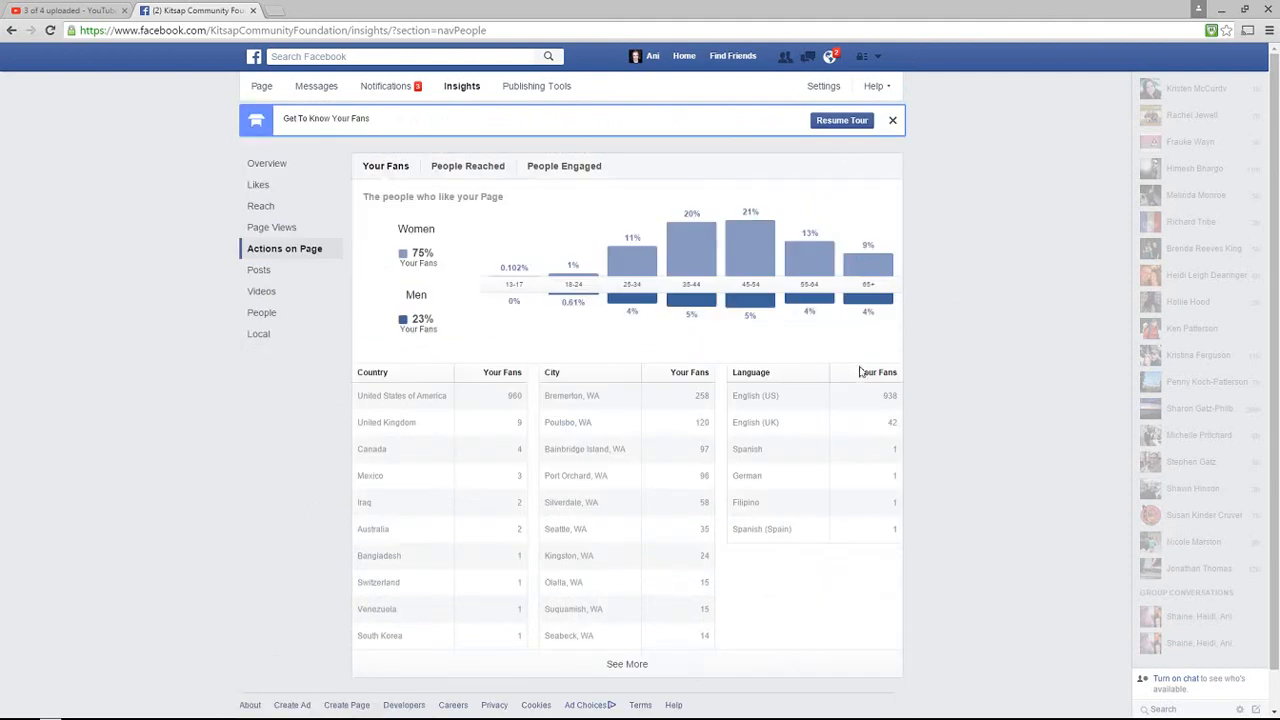
click(891, 122)
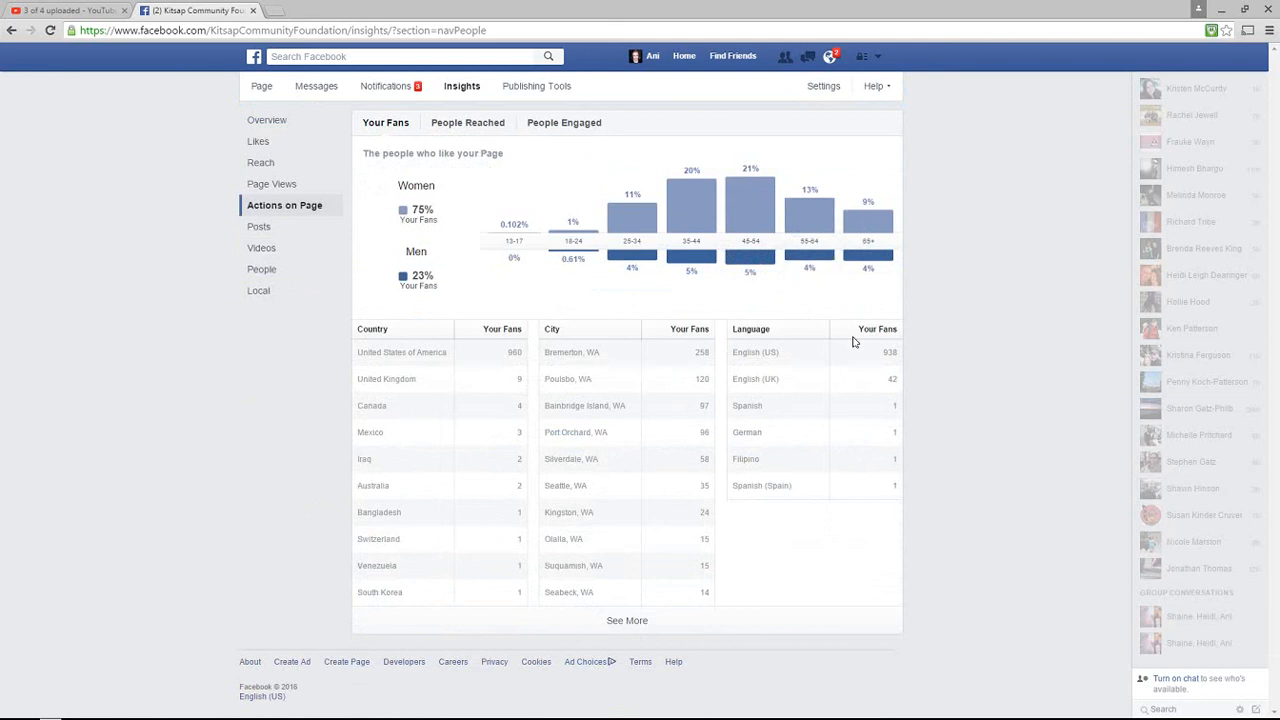
Log out of Facebook from the account menu in the top bar
click(876, 58)
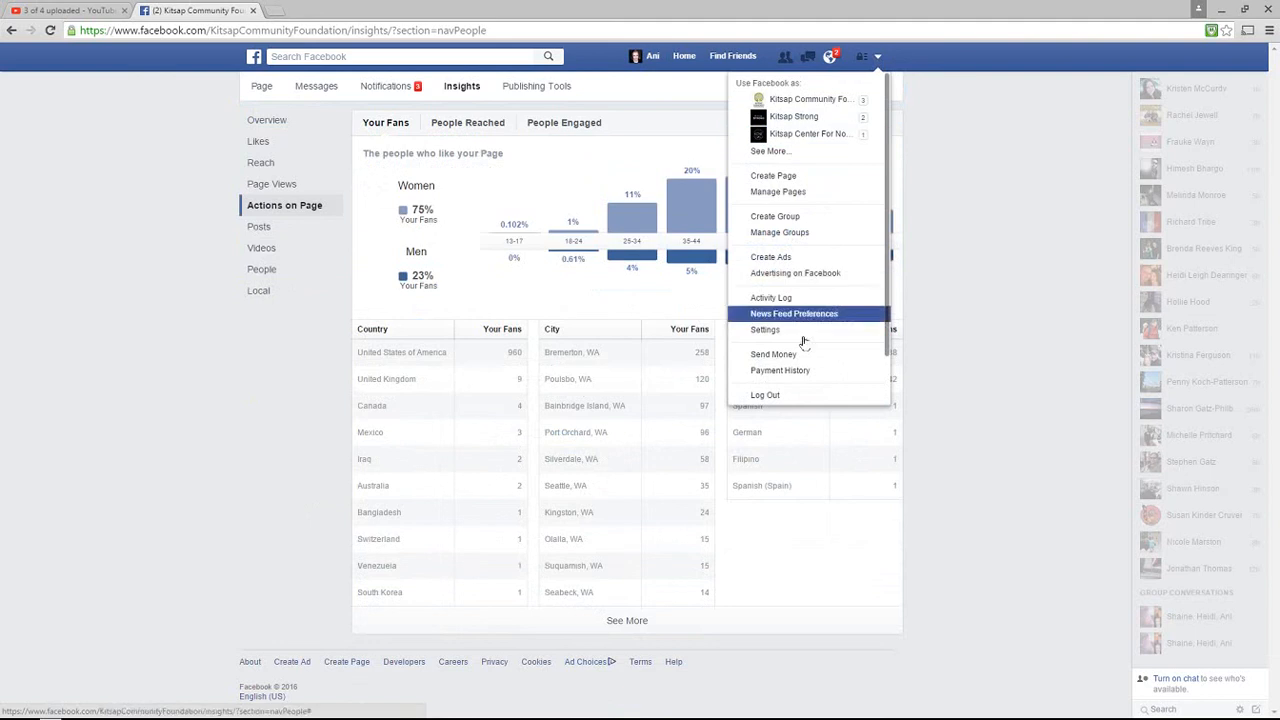
click(801, 396)
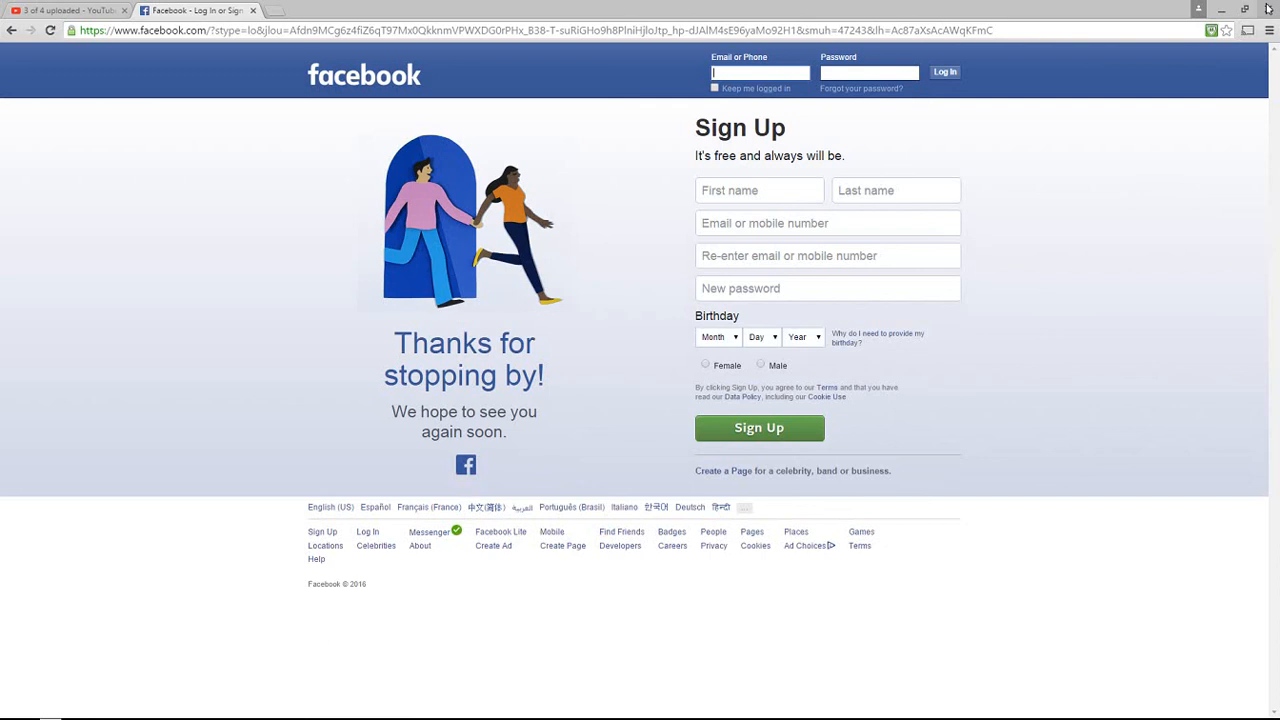
Close the Facebook tab and minimize Chrome to show the Windows desktop
click(253, 11)
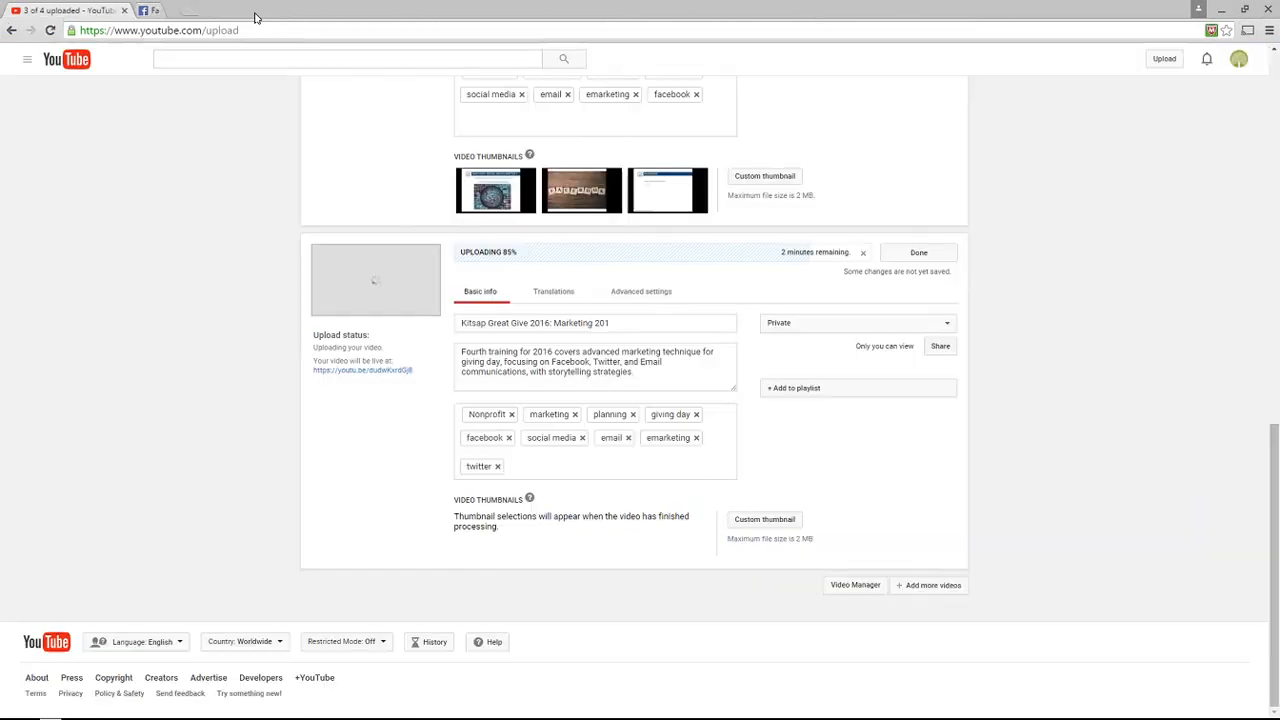
mouse_move(236, 714)
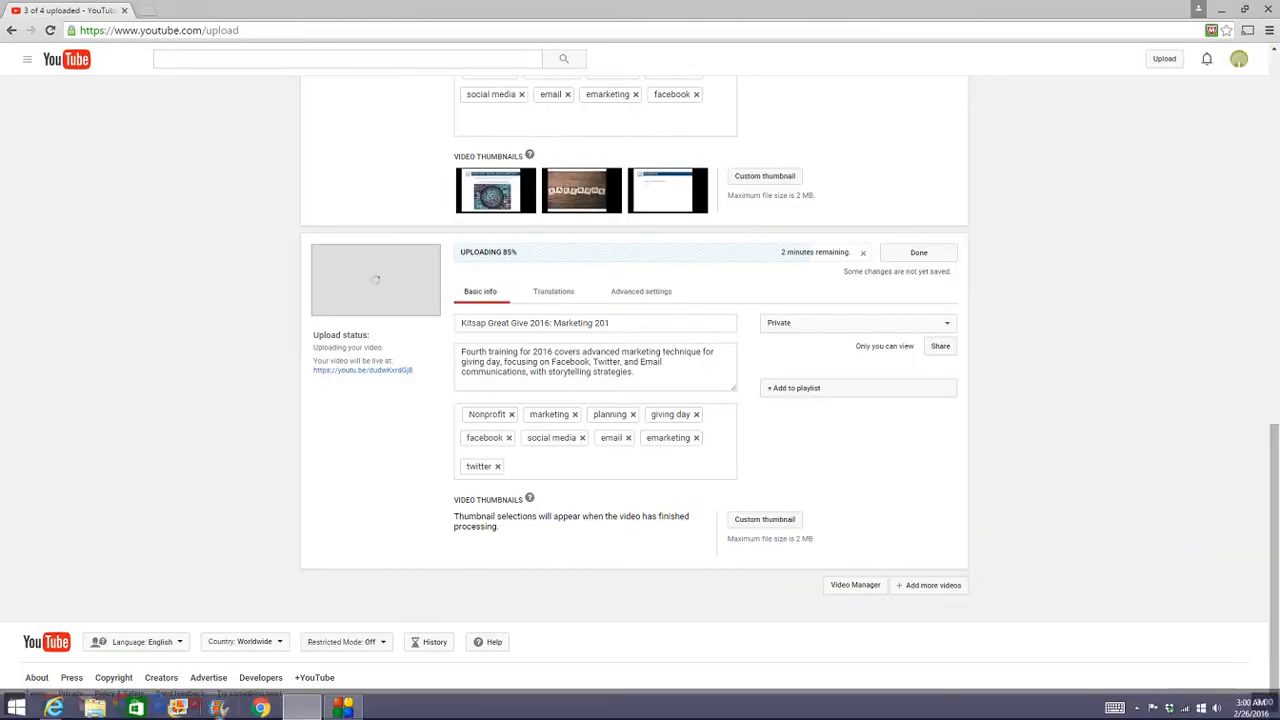
mouse_move(297, 708)
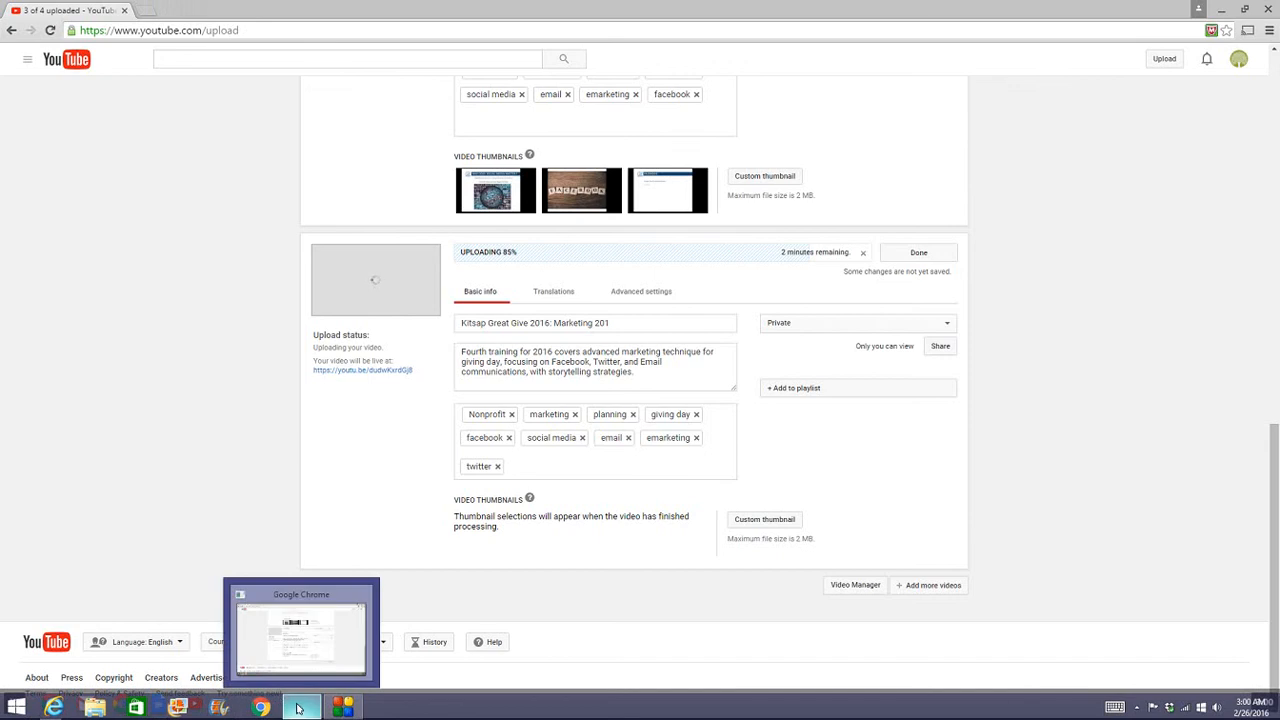
click(297, 708)
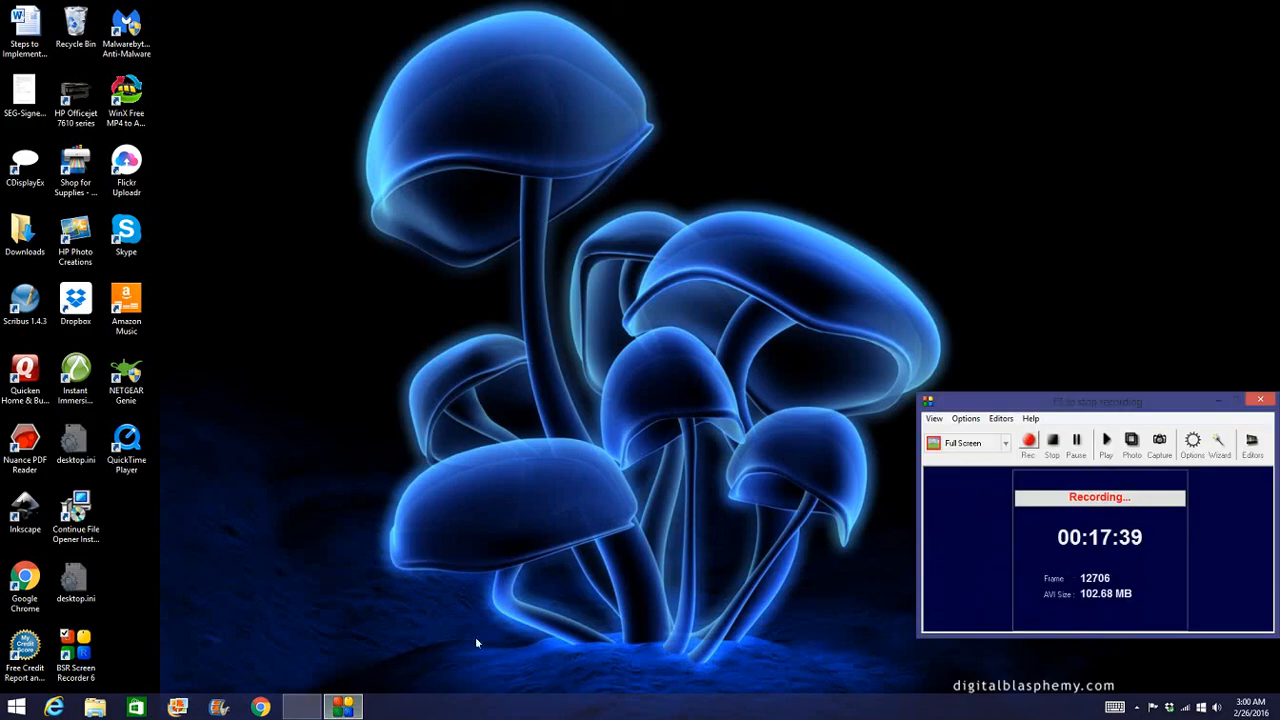